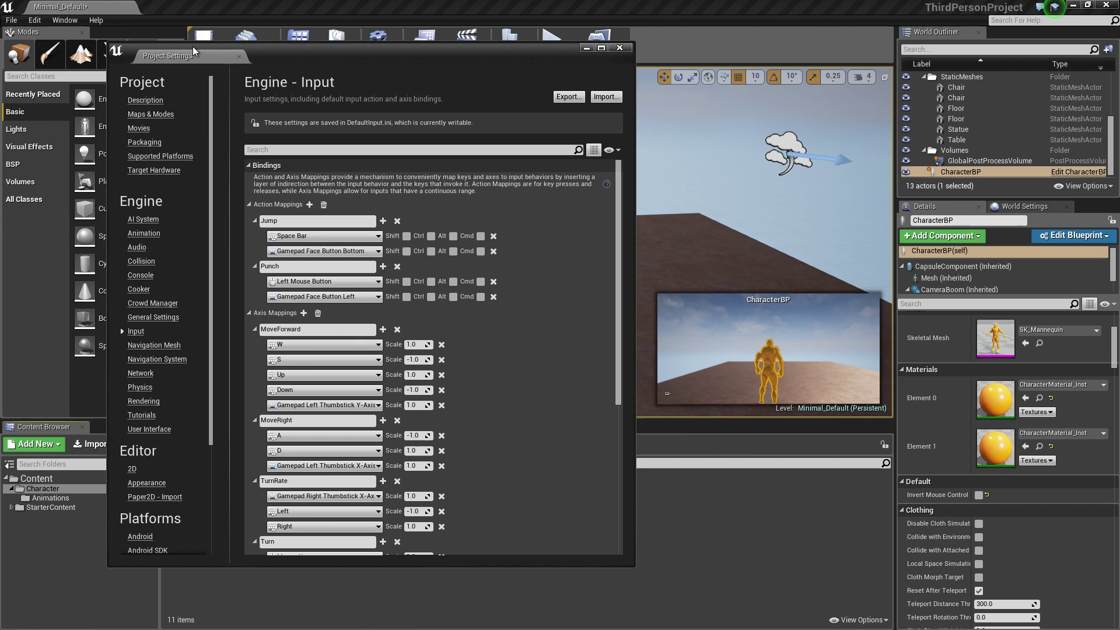
Dock Project Settings as a tab beside the level, then return to the level tab.
drag(192, 55, 184, 12)
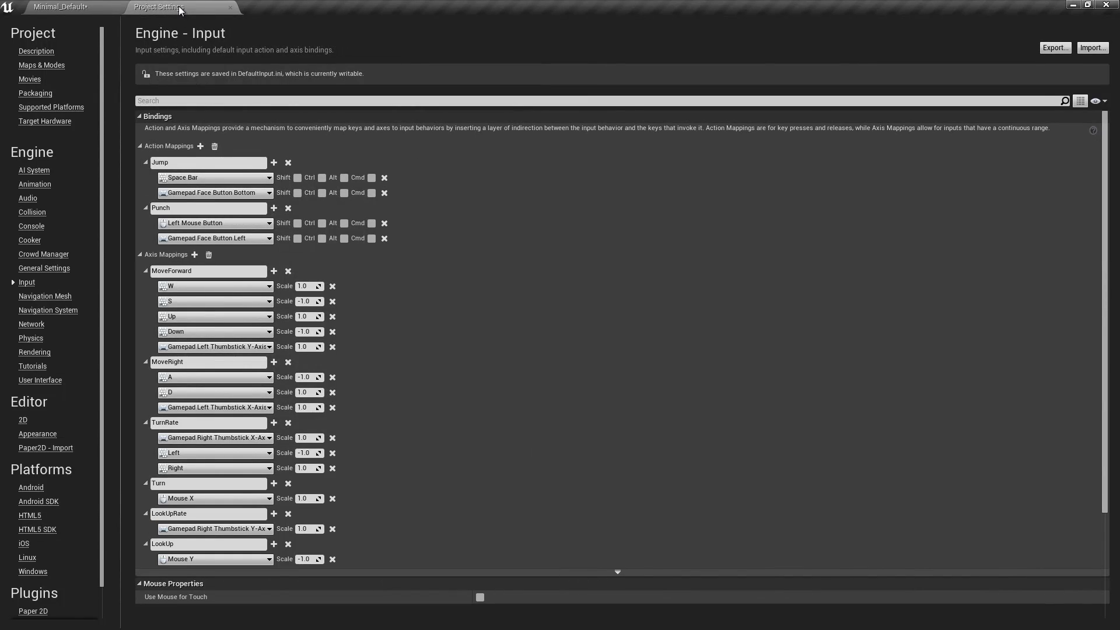
click(98, 5)
Play the level, run the mannequin around with W, A and S, then stop with Esc.
click(548, 46)
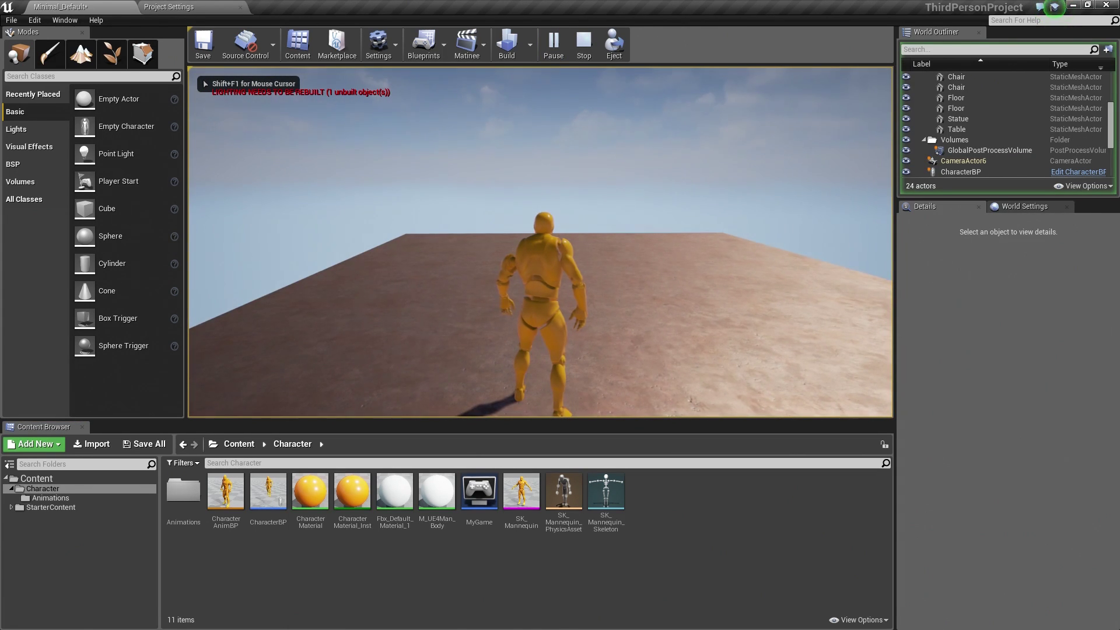
key(w)
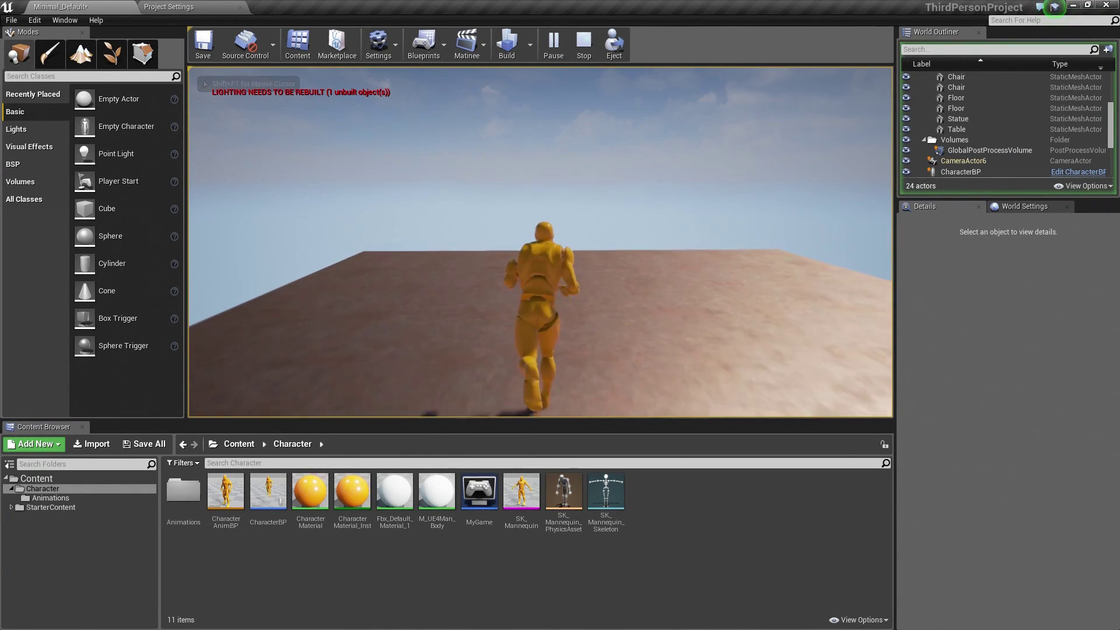
key(a)
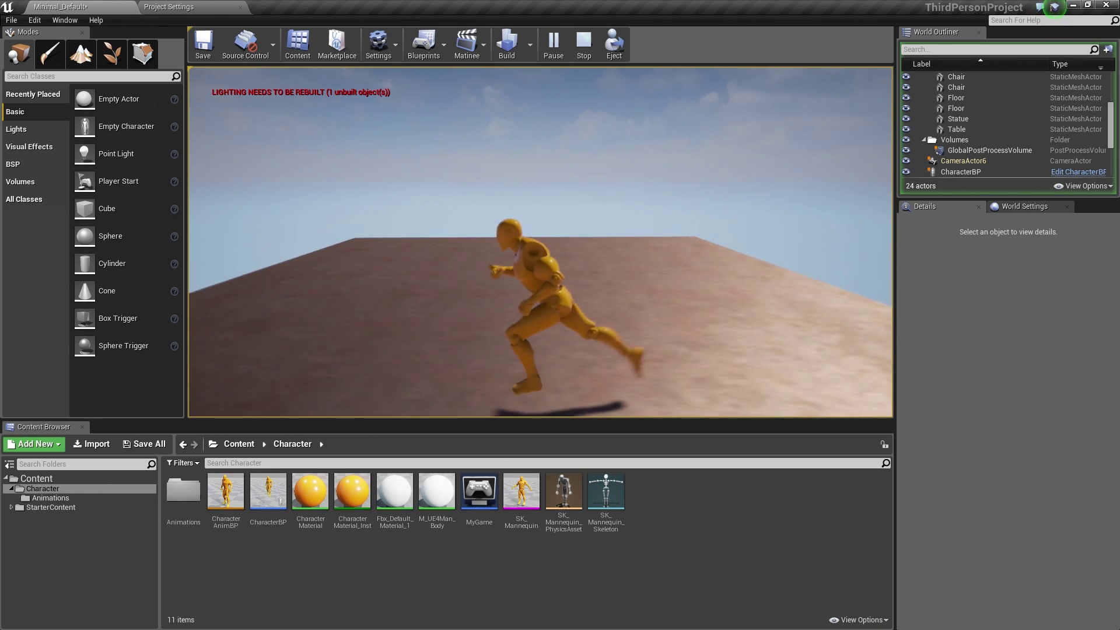
key(w)
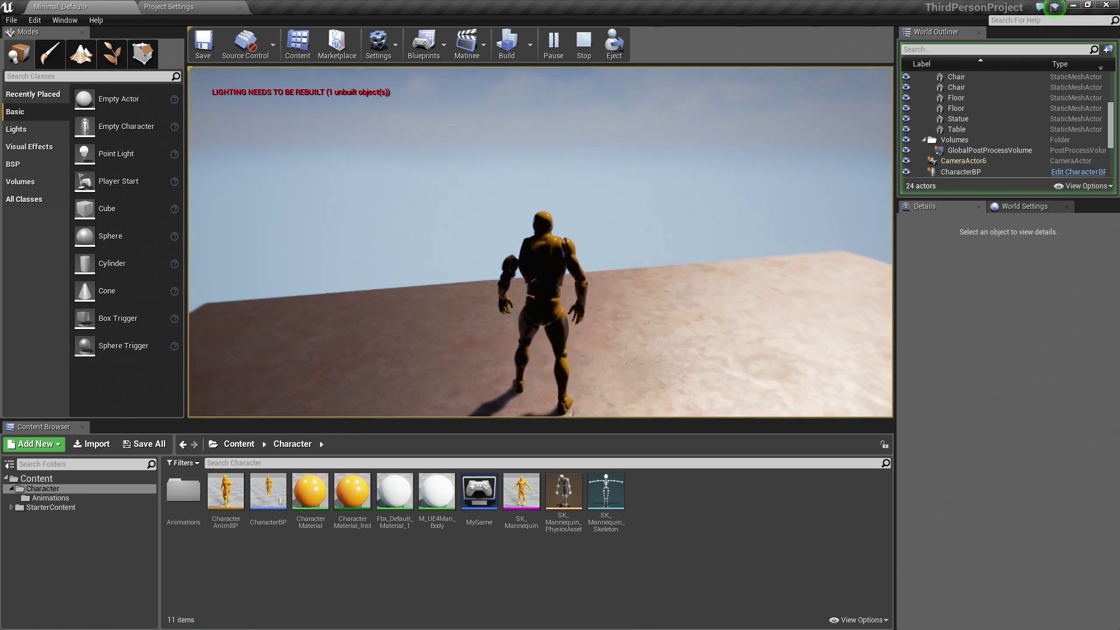
key(s)
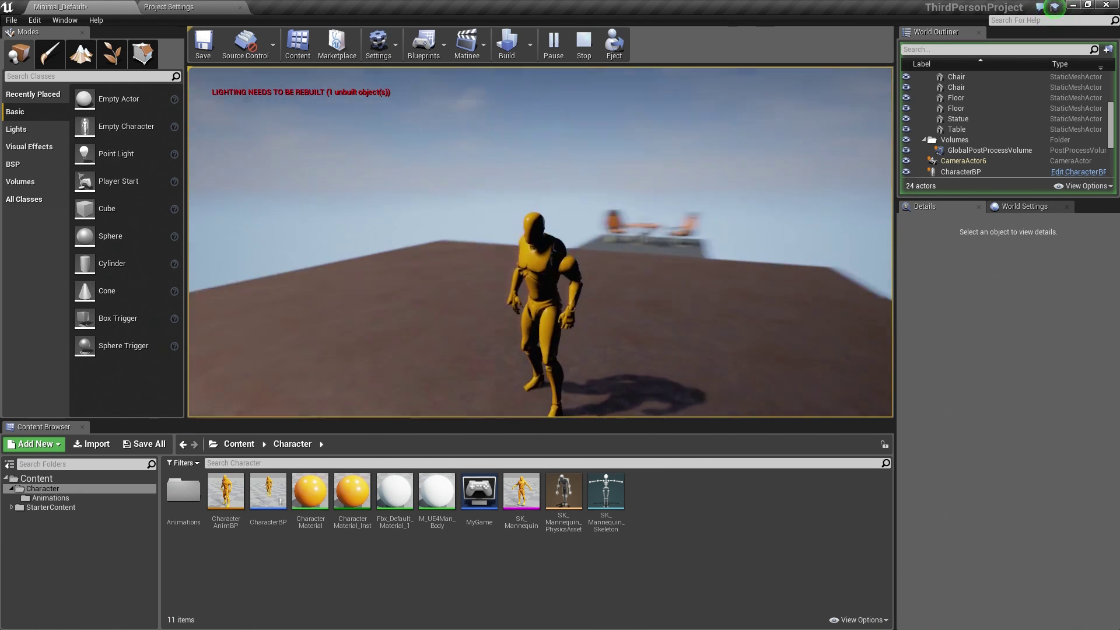
key(a)
key(w)
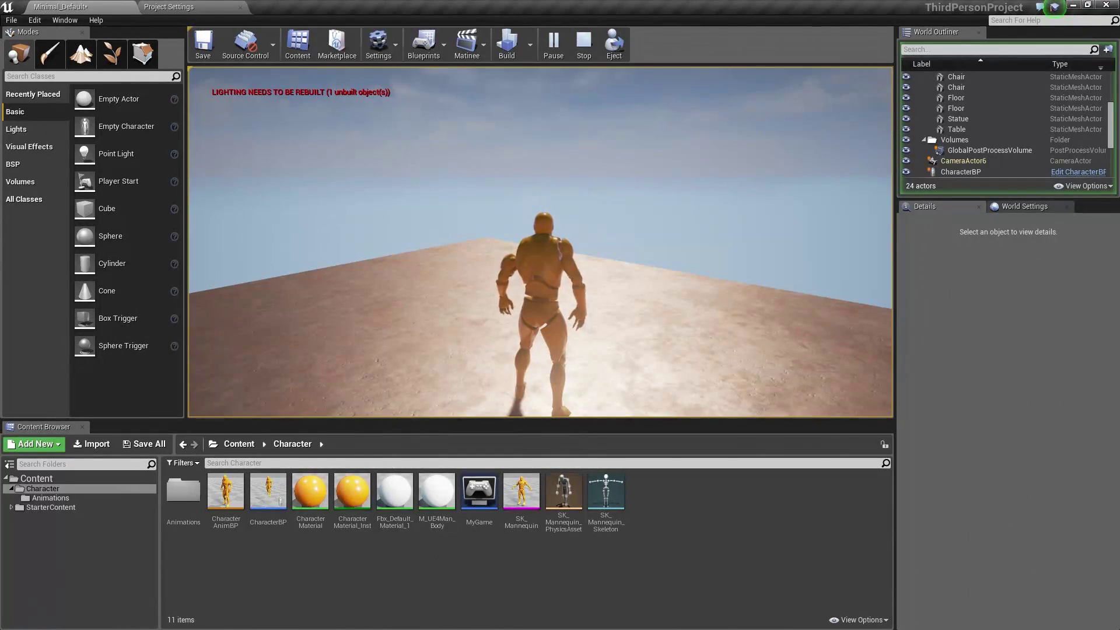
key(a)
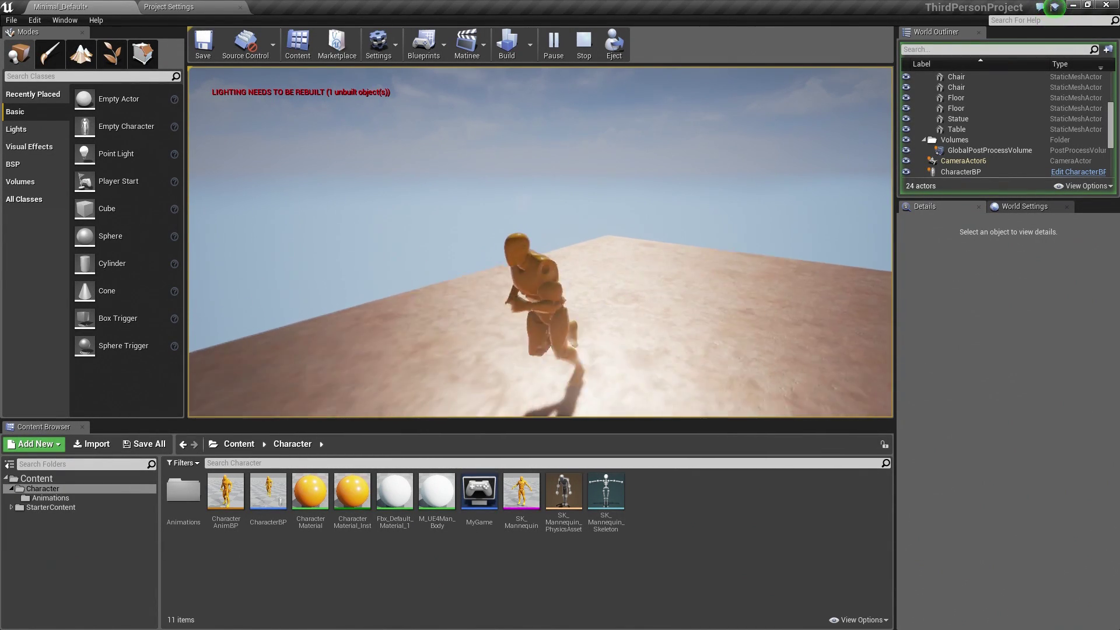
key(w)
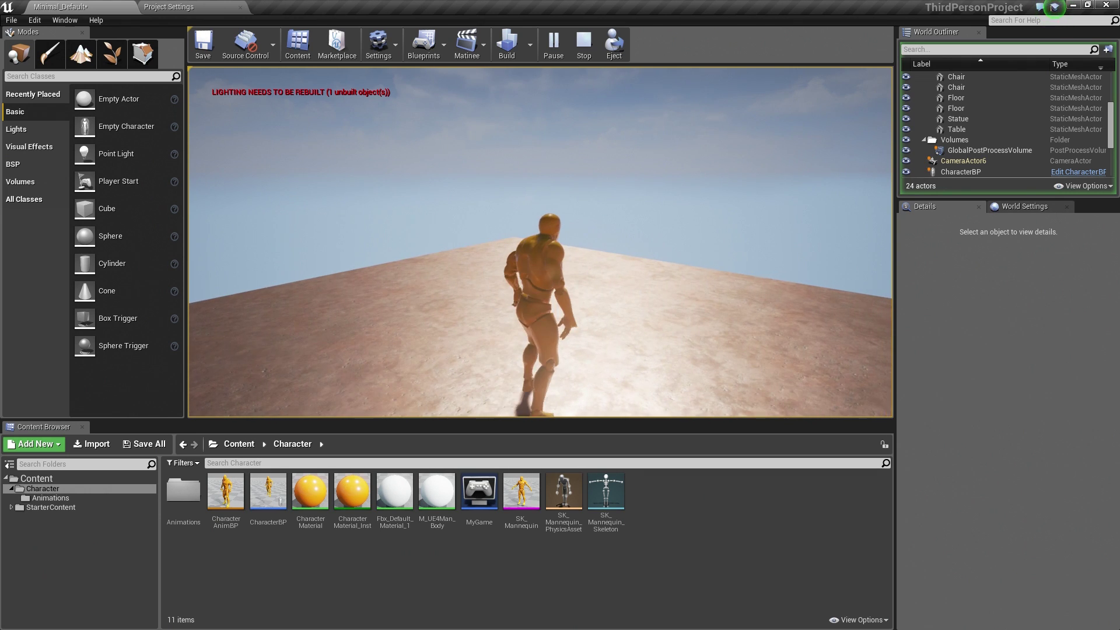
key(Escape)
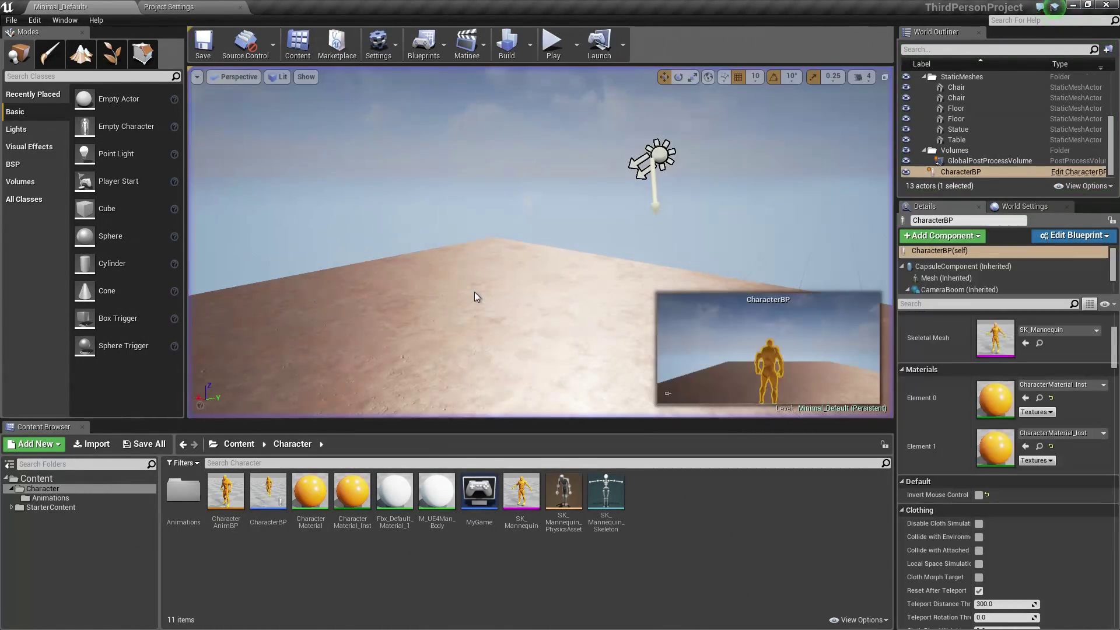
Bring up the Project Settings Input page to find Default Touch Interface, DefaultVirtualJoysticks.
click(208, 9)
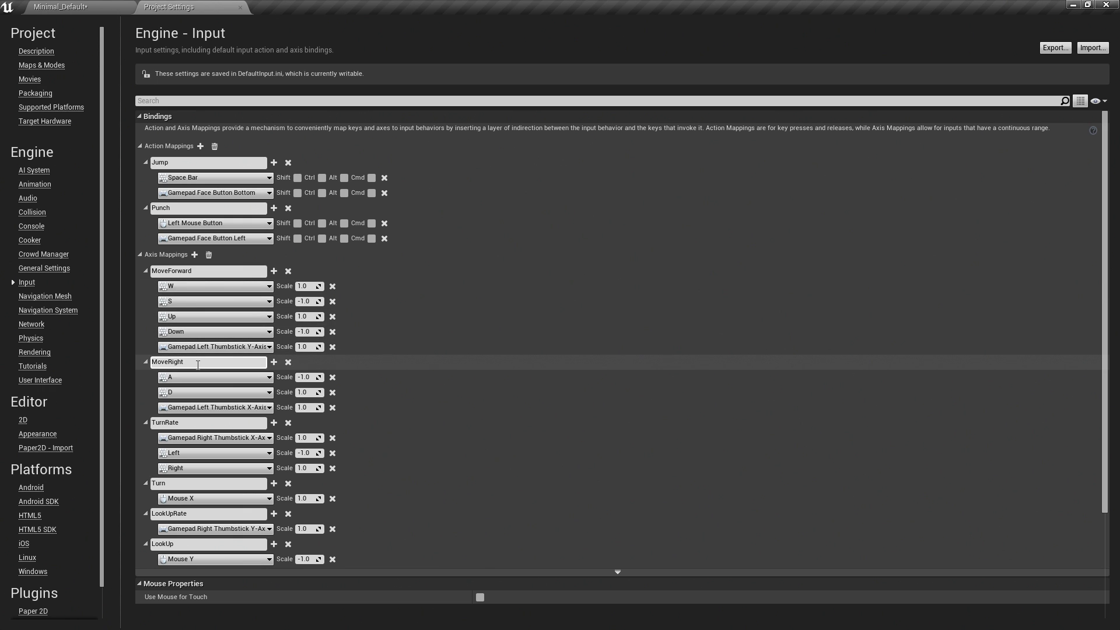
scroll(392, 349, down, 2)
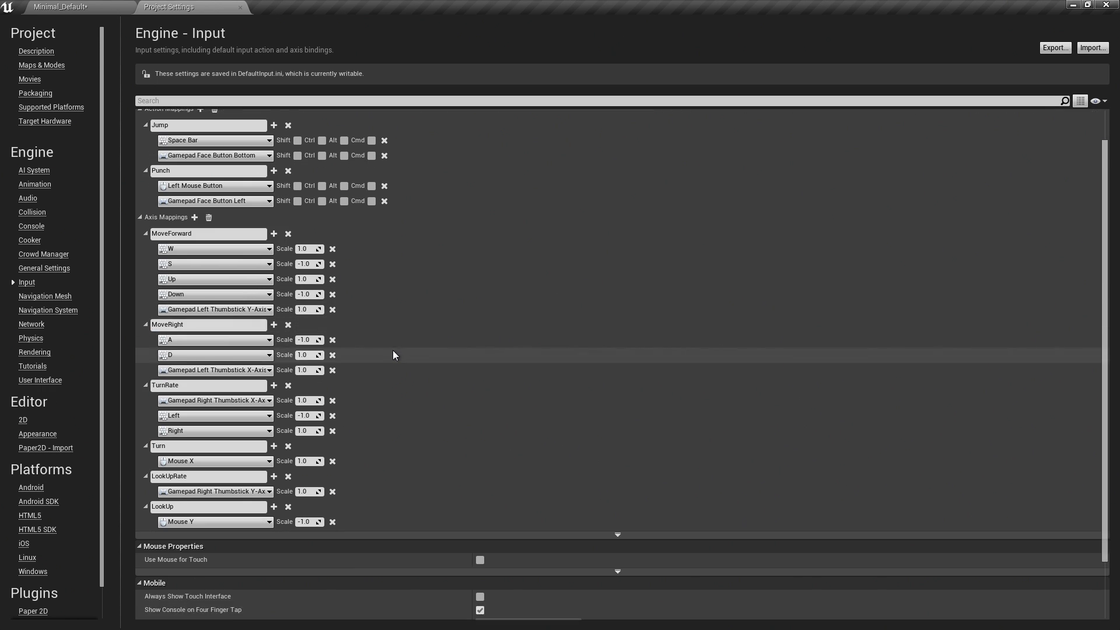
scroll(393, 350, down, 2)
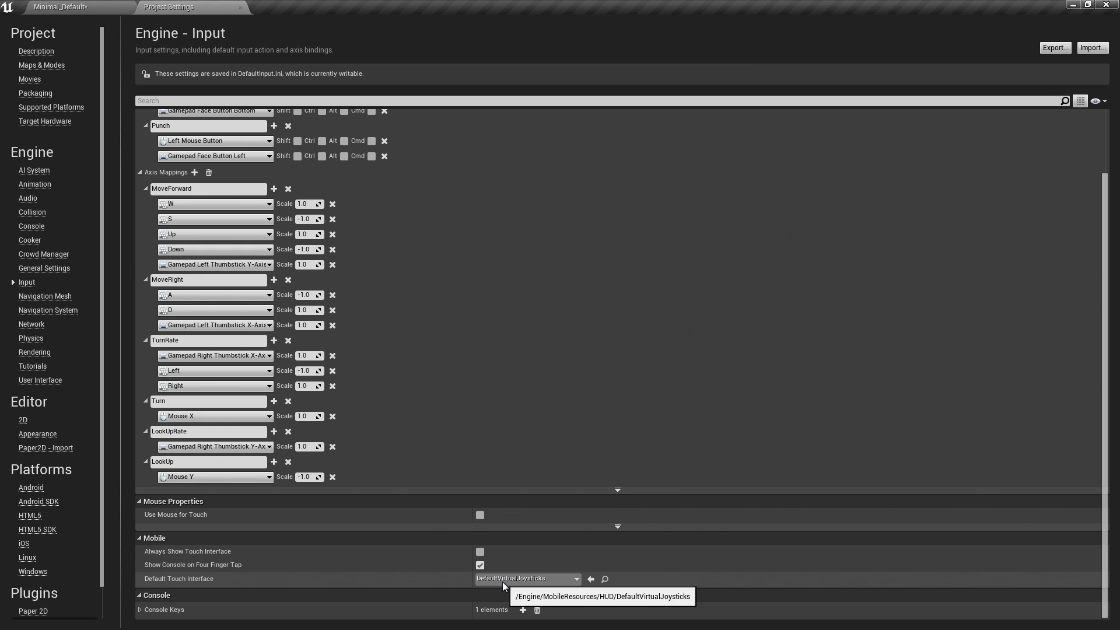
Browse to DefaultVirtualJoysticks in the MobileResources HUD folder and show the View Options.
click(603, 579)
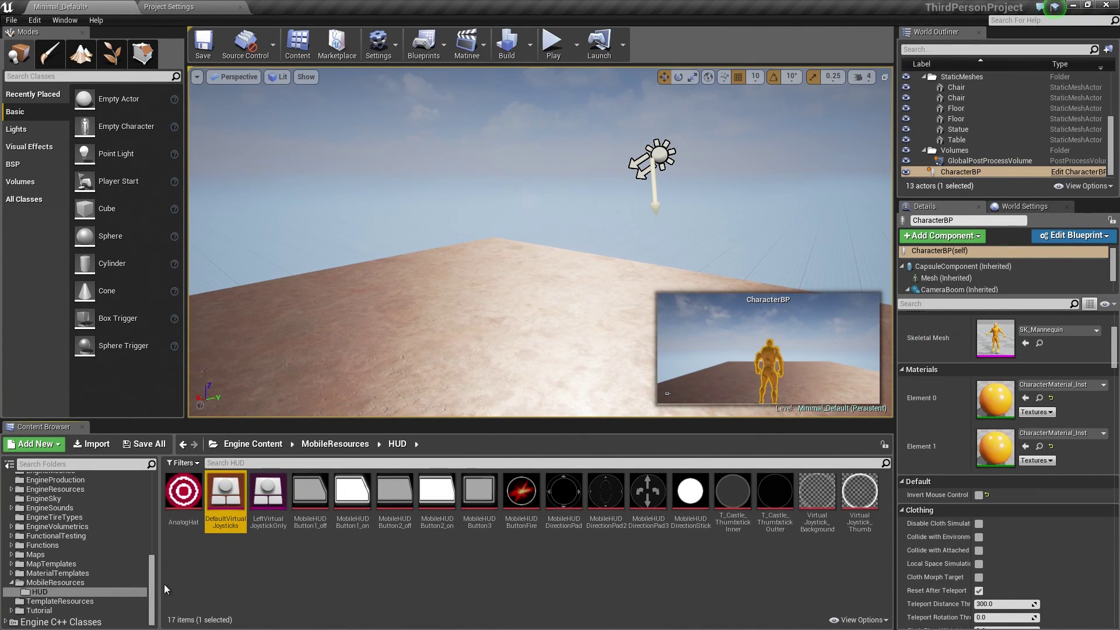
click(152, 594)
drag(151, 595, 156, 509)
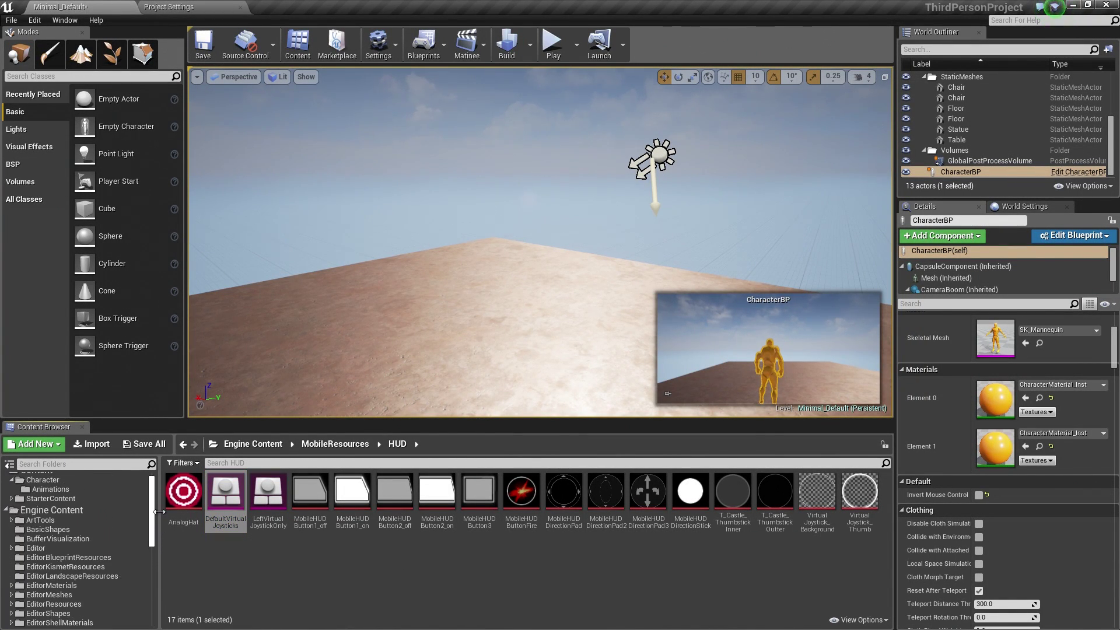
click(845, 622)
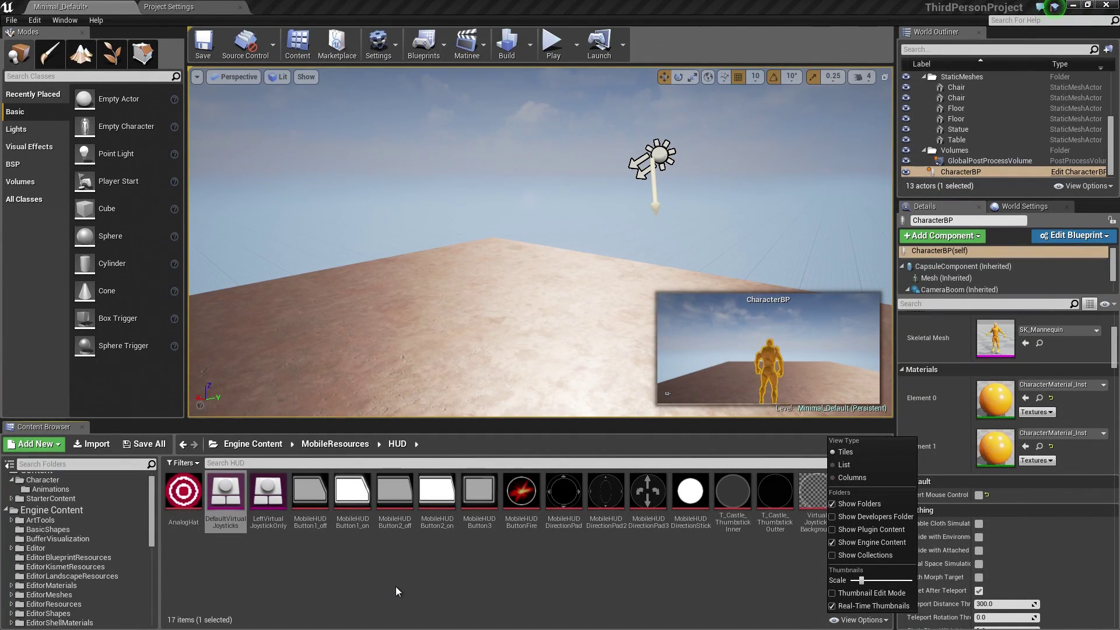
Open DefaultVirtualJoysticks and expand Controls 0 and 1, the left and right thumbsticks.
click(217, 500)
double_click(218, 501)
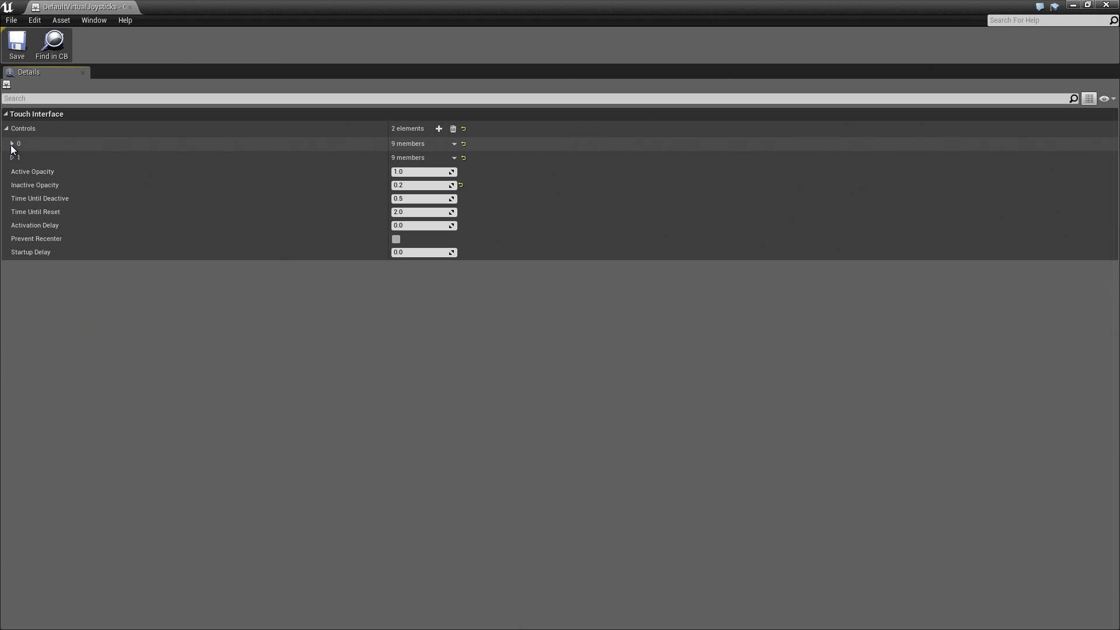
click(12, 145)
click(13, 351)
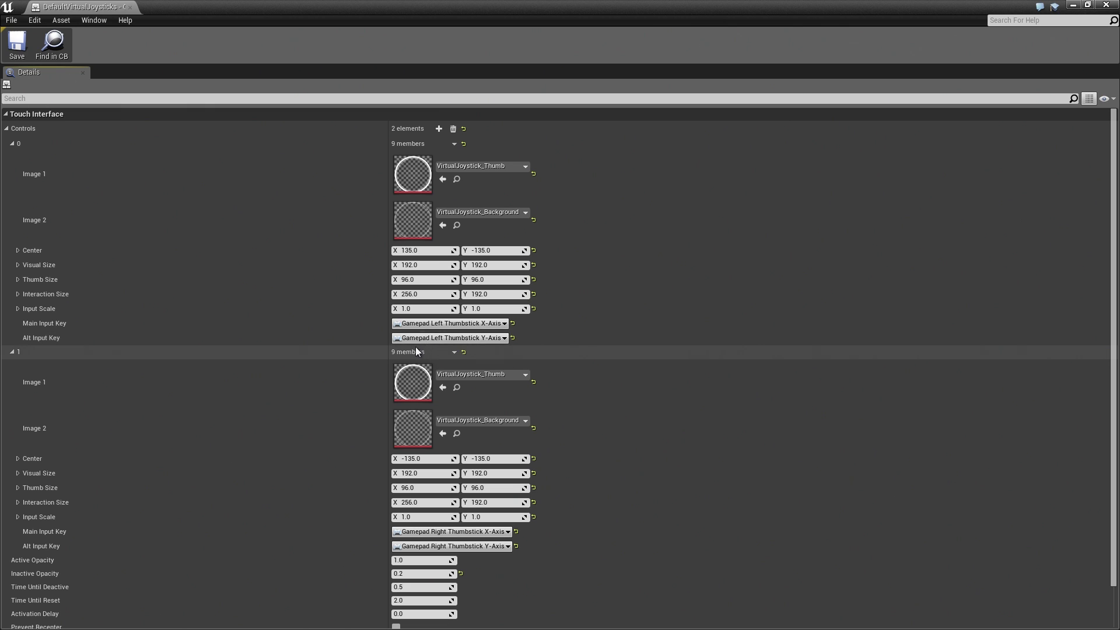
Close the joystick editor, hide engine content, and open CharacterBP from the Character folder.
click(129, 10)
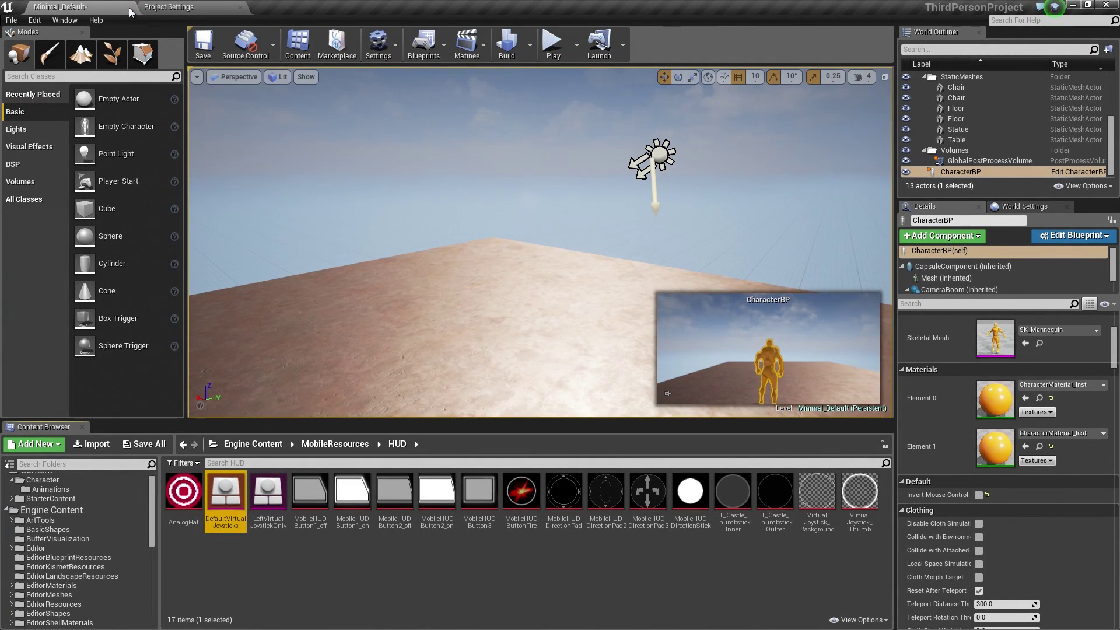
click(852, 619)
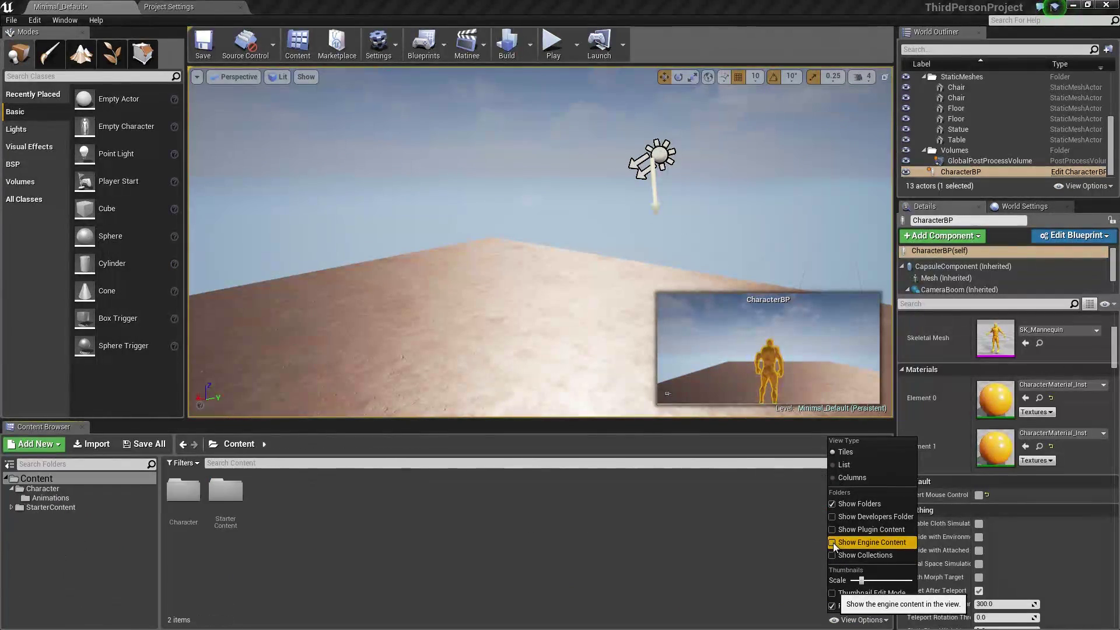
click(555, 547)
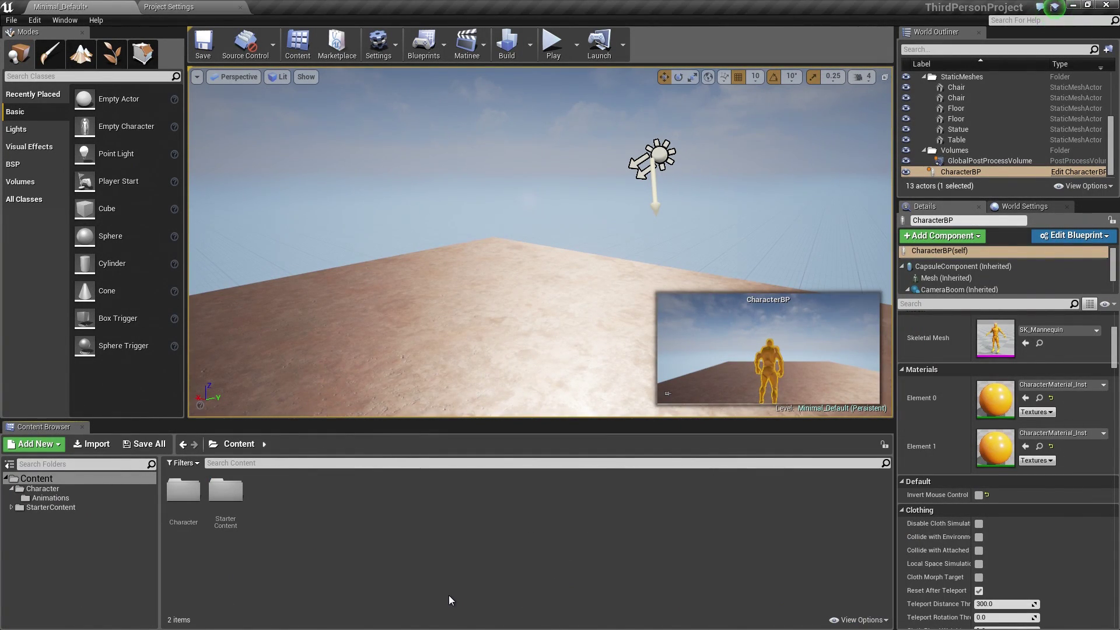
double_click(192, 511)
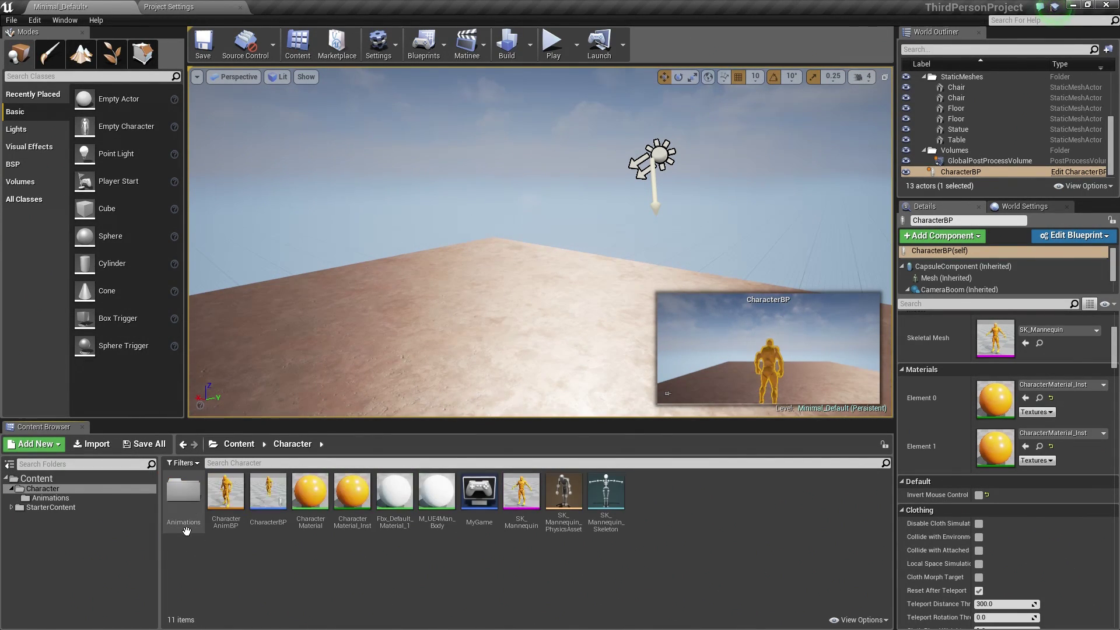
double_click(268, 498)
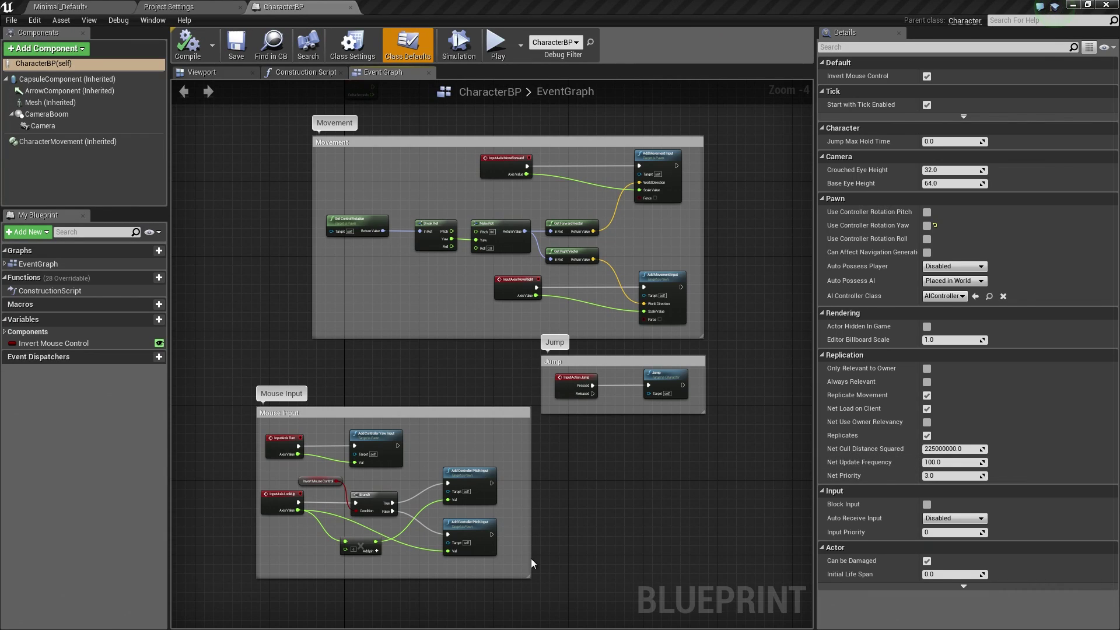
Add an InputAxis TurnRate event node in empty graph space beside Jump.
mouse_move(595, 464)
right_down()
mouse_move(654, 402)
mouse_move(443, 309)
right_up()
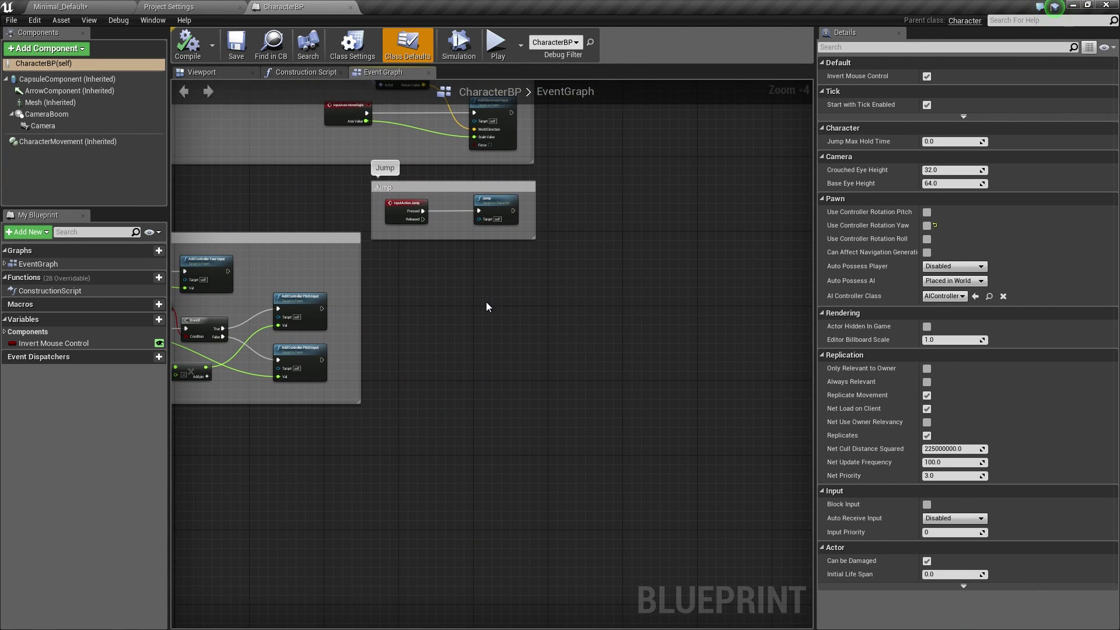
right_click(414, 275)
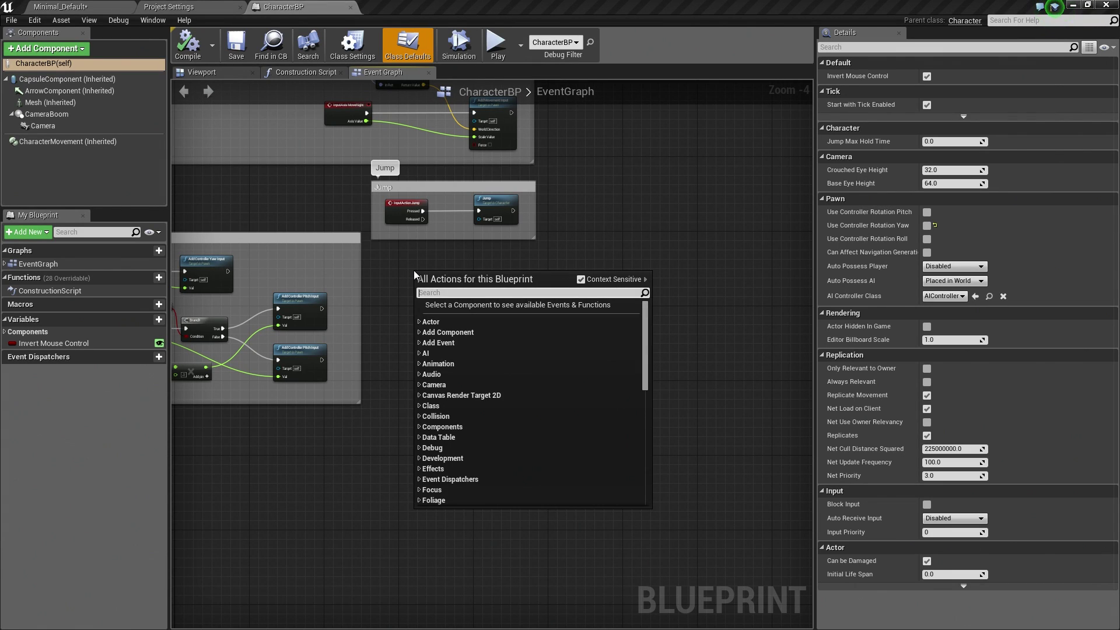
text(turn)
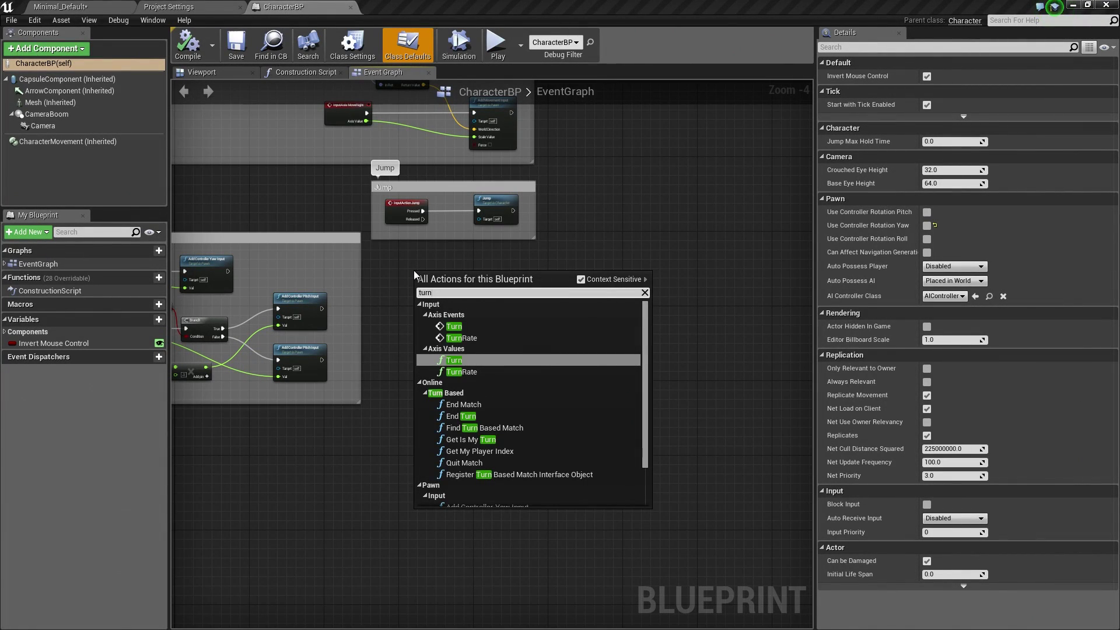
text(rate)
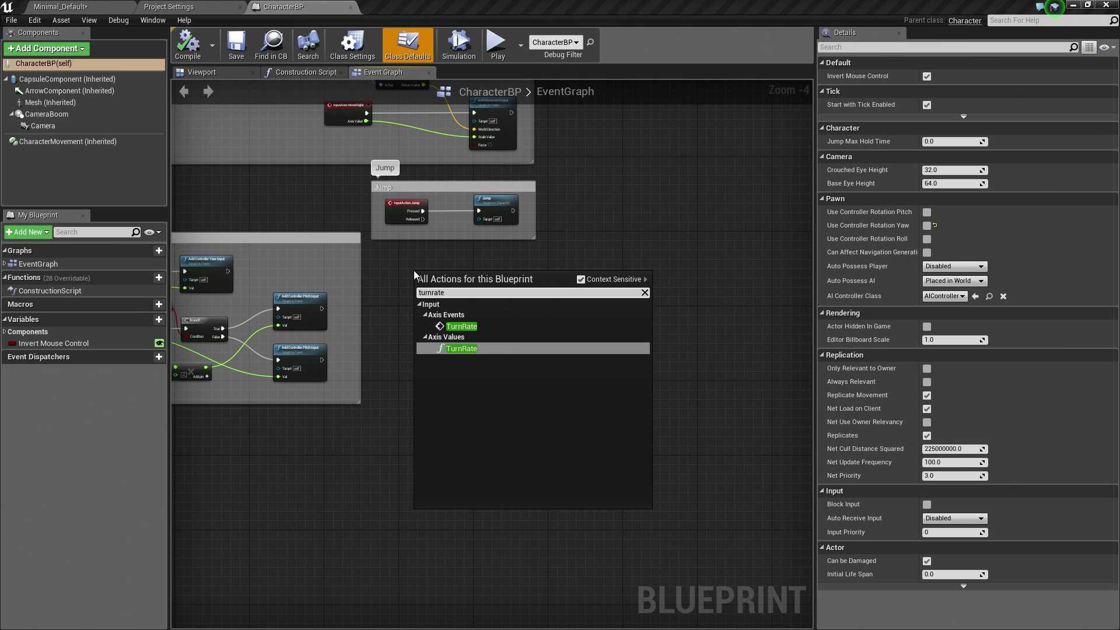
click(458, 327)
scroll(456, 322, up, 1)
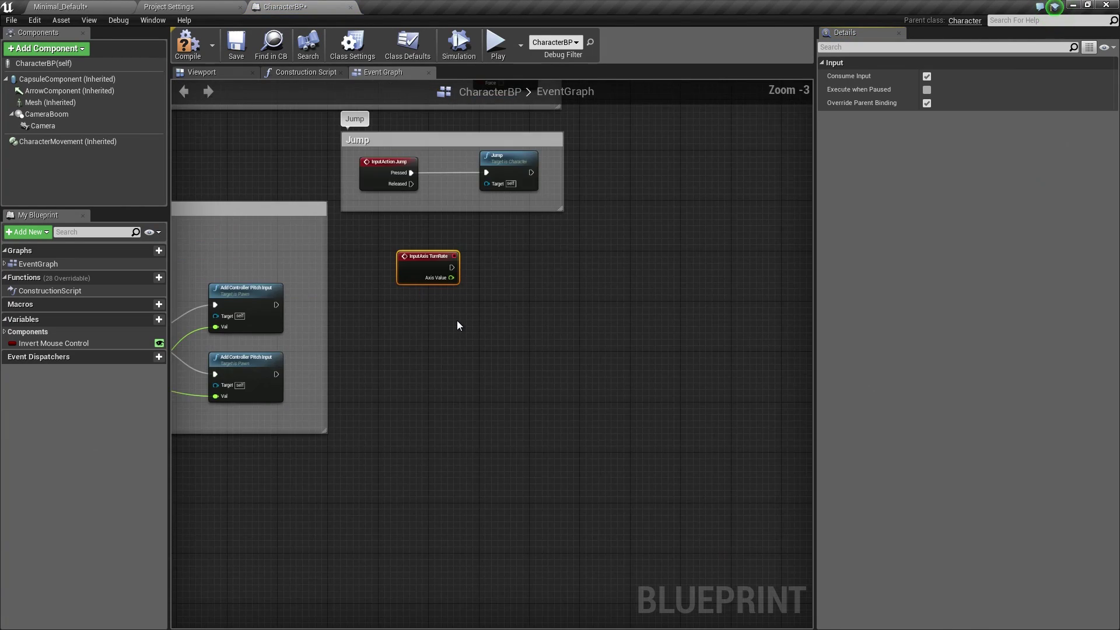
scroll(457, 321, up, 3)
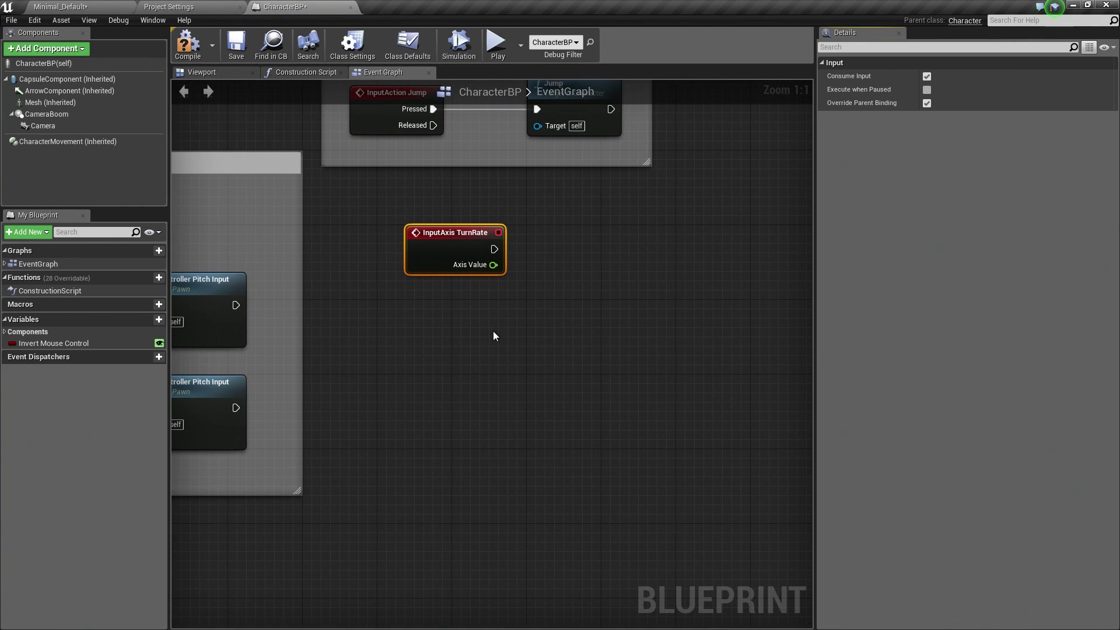
Add an InputAxis LookUpRate event node and place it below TurnRate.
right_click(457, 345)
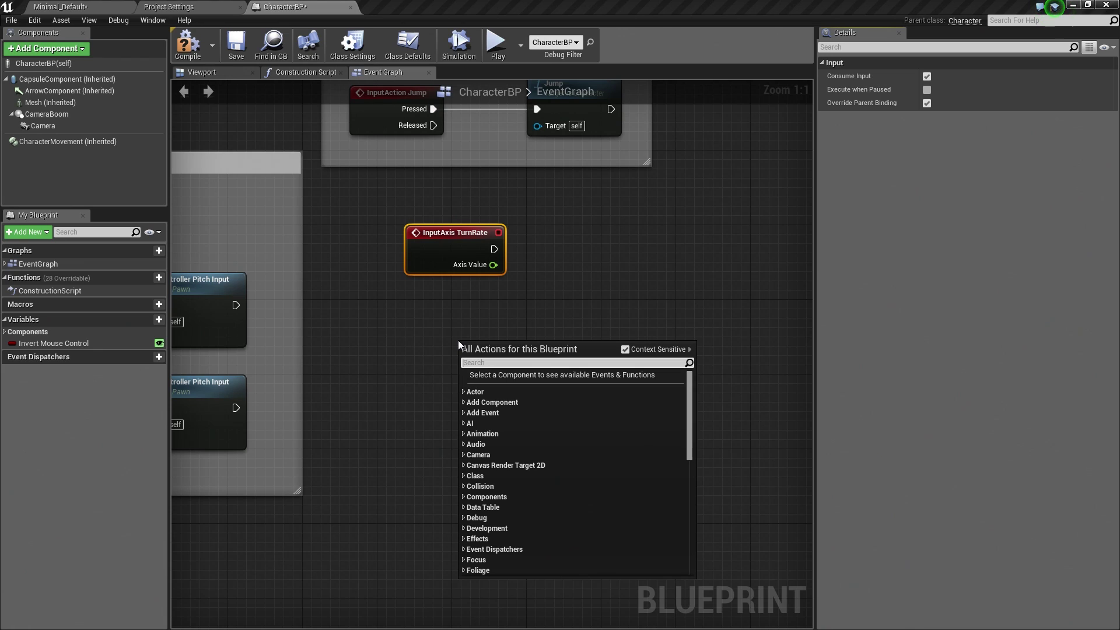
text(lookupr)
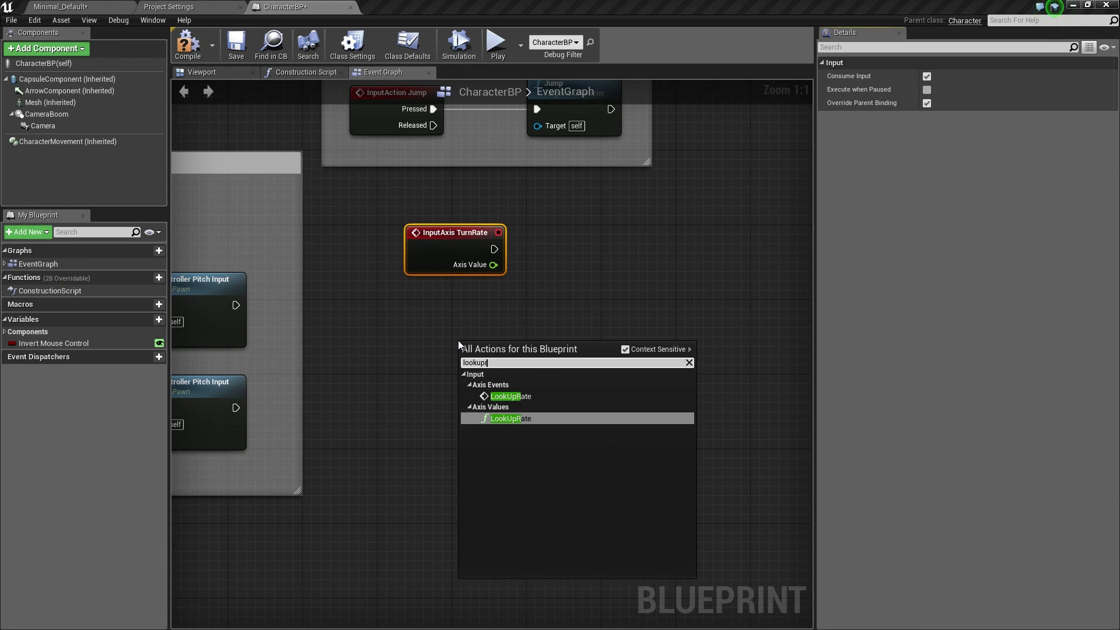
text(ate)
key(Up)
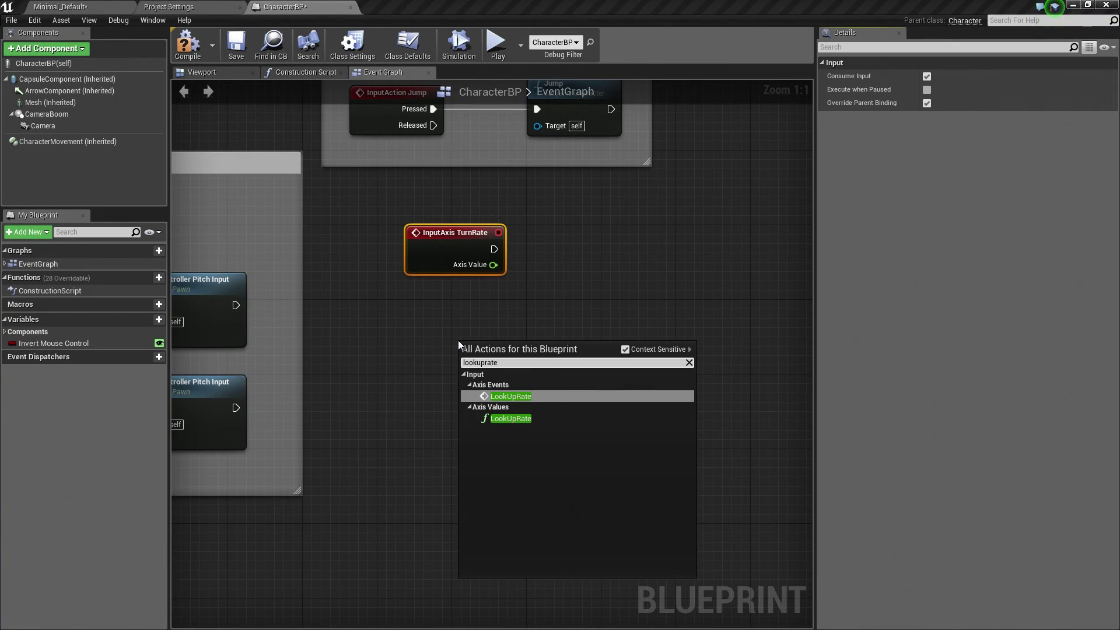
click(508, 397)
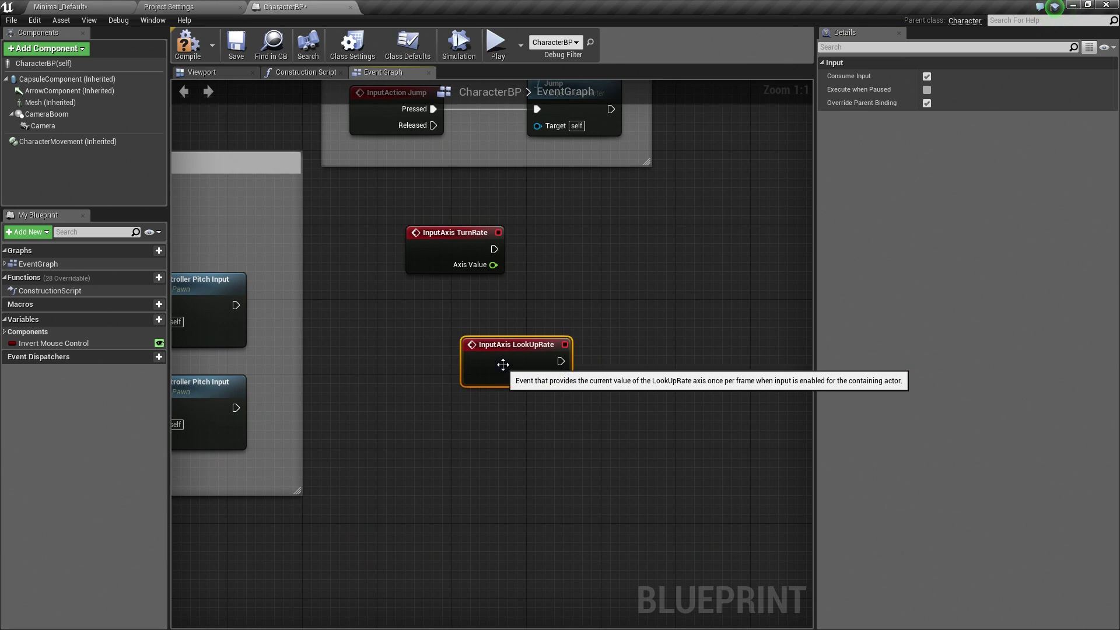
drag(504, 365, 445, 410)
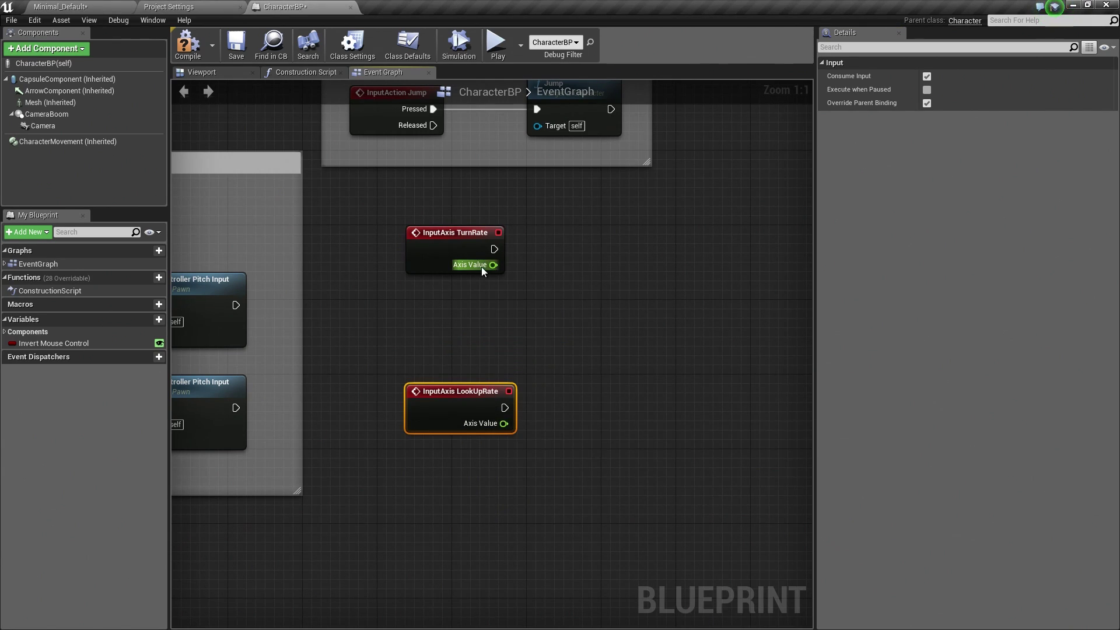
mouse_move(493, 265)
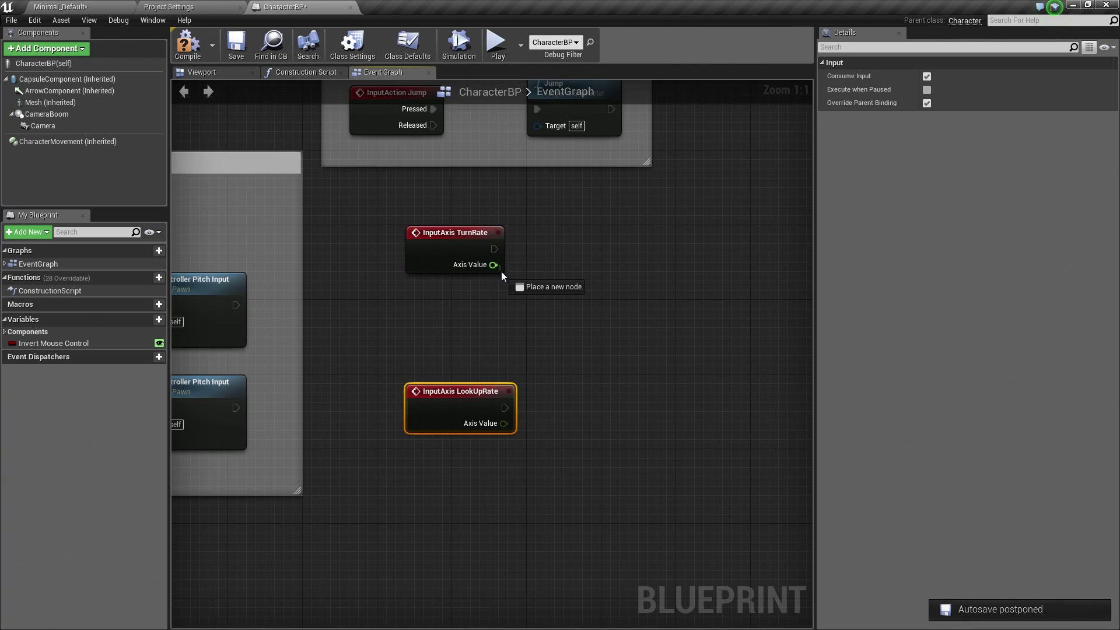
Wire TurnRate's Axis Value into a new float multiply node with a third input pin.
drag(493, 265, 541, 282)
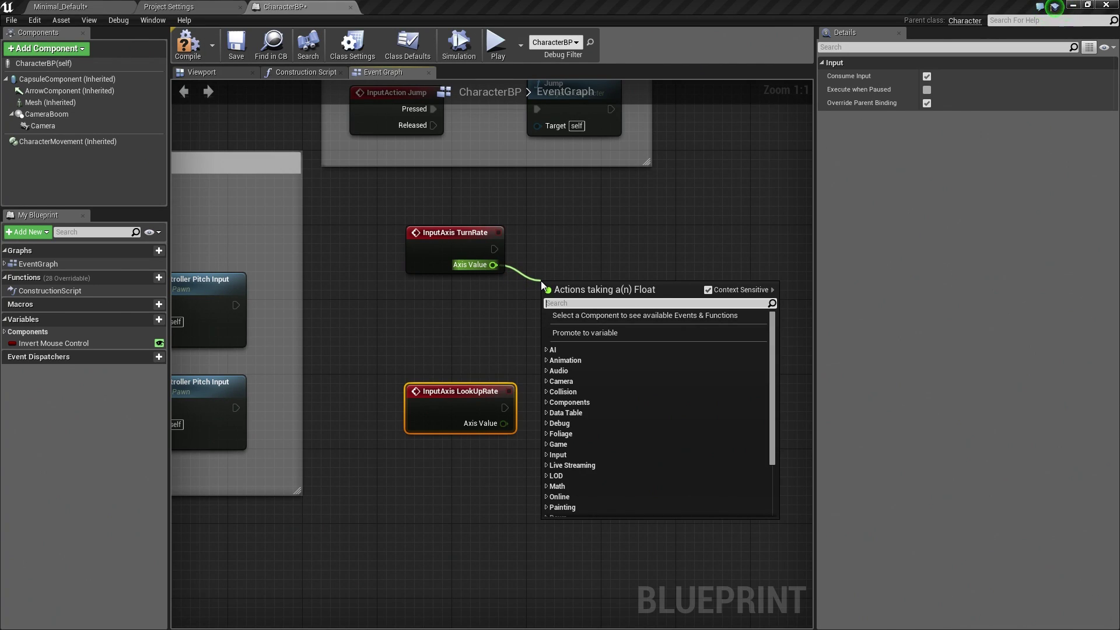
text(multiply)
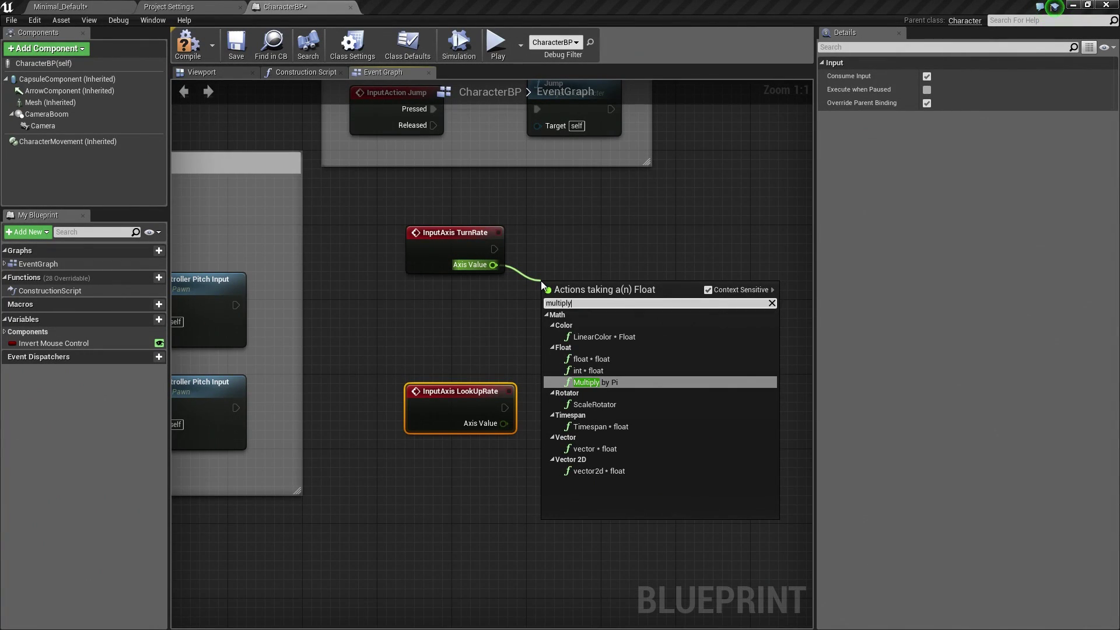
click(590, 360)
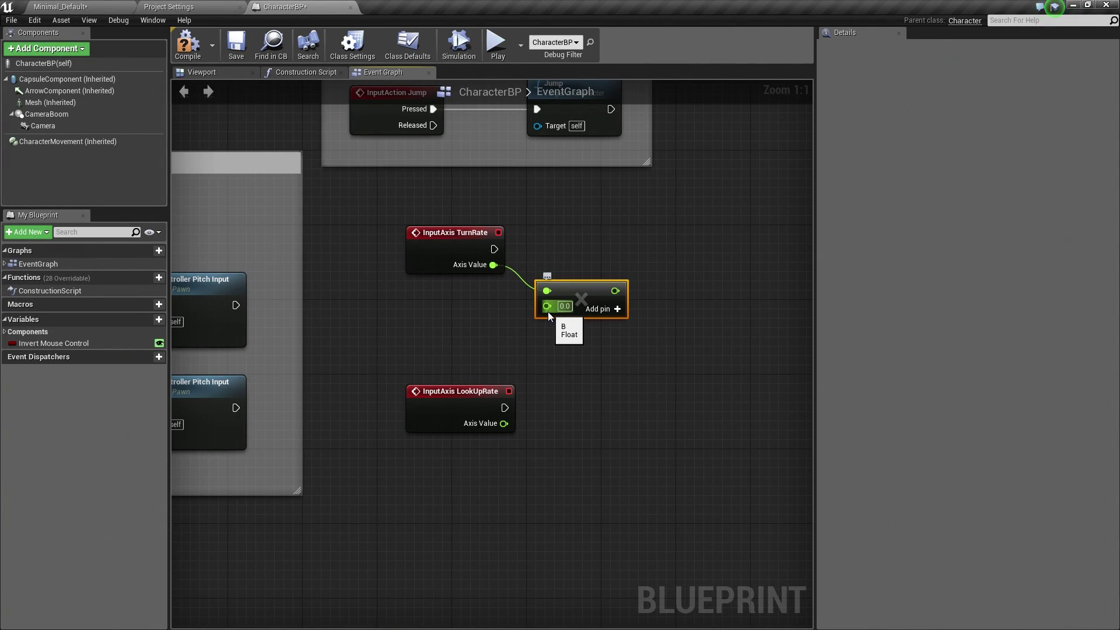
click(617, 310)
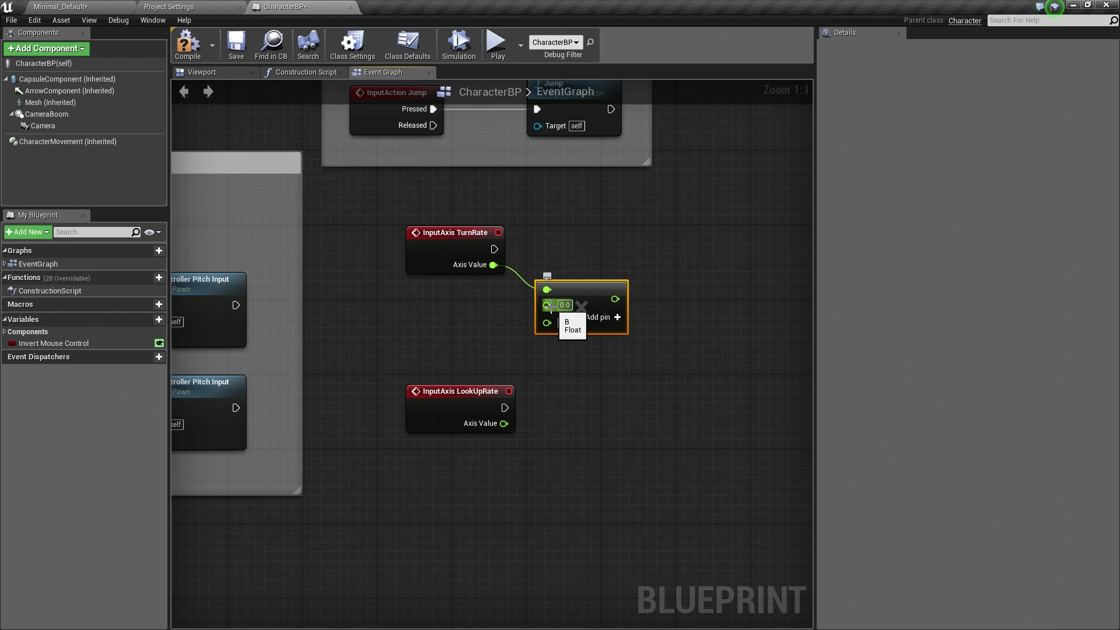
Add Get World Delta Seconds and wire it into the multiply node's second input.
right_click(410, 306)
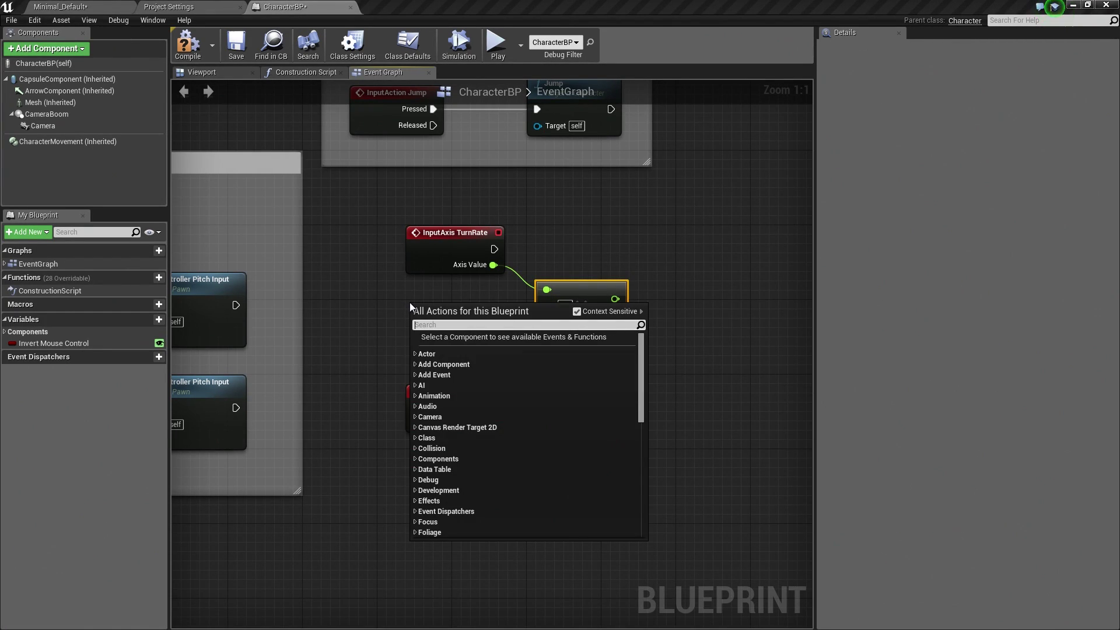
text(get world d)
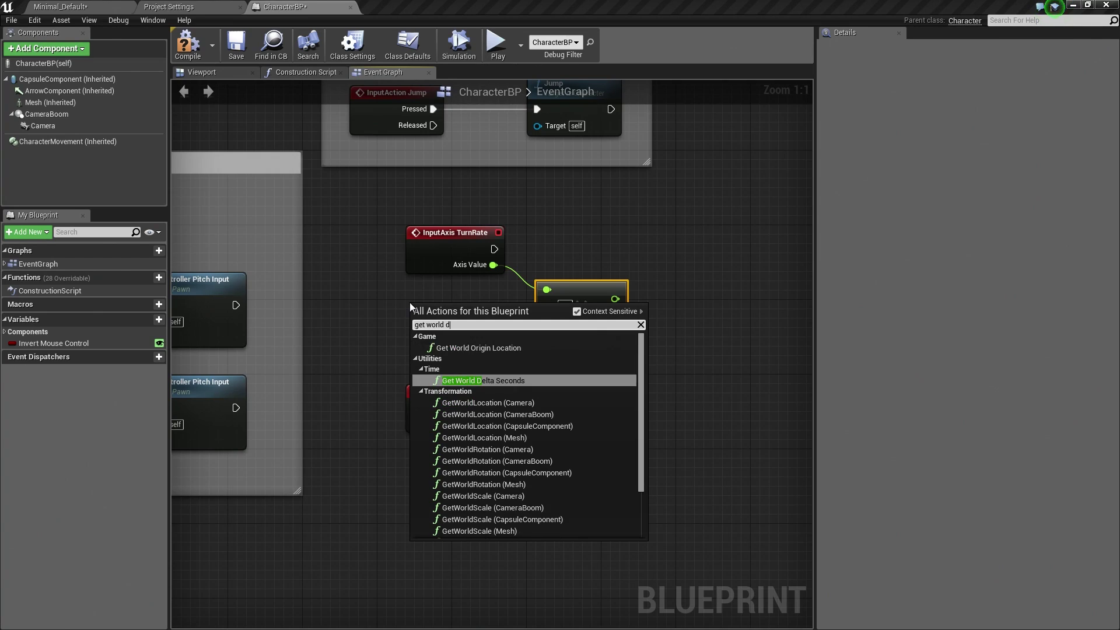
text(elta)
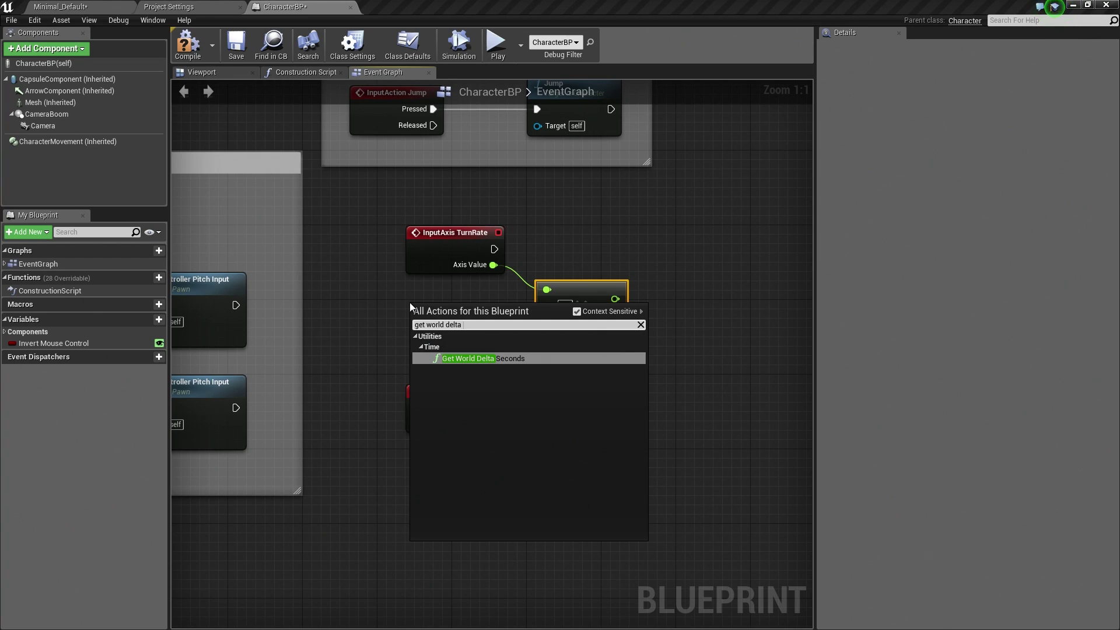
click(482, 358)
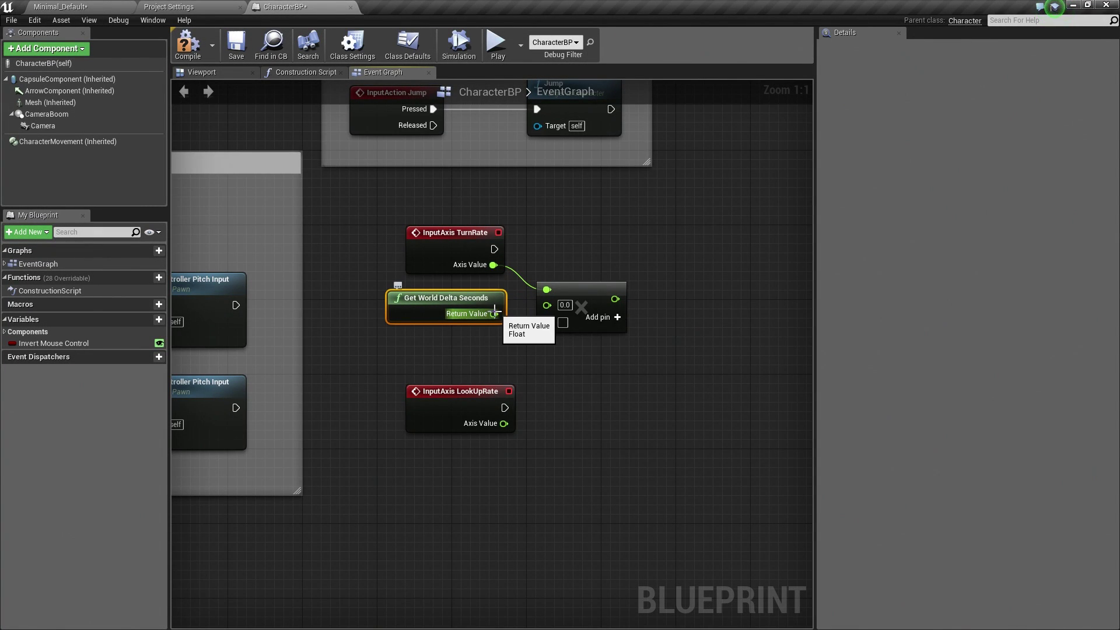
drag(494, 313, 547, 304)
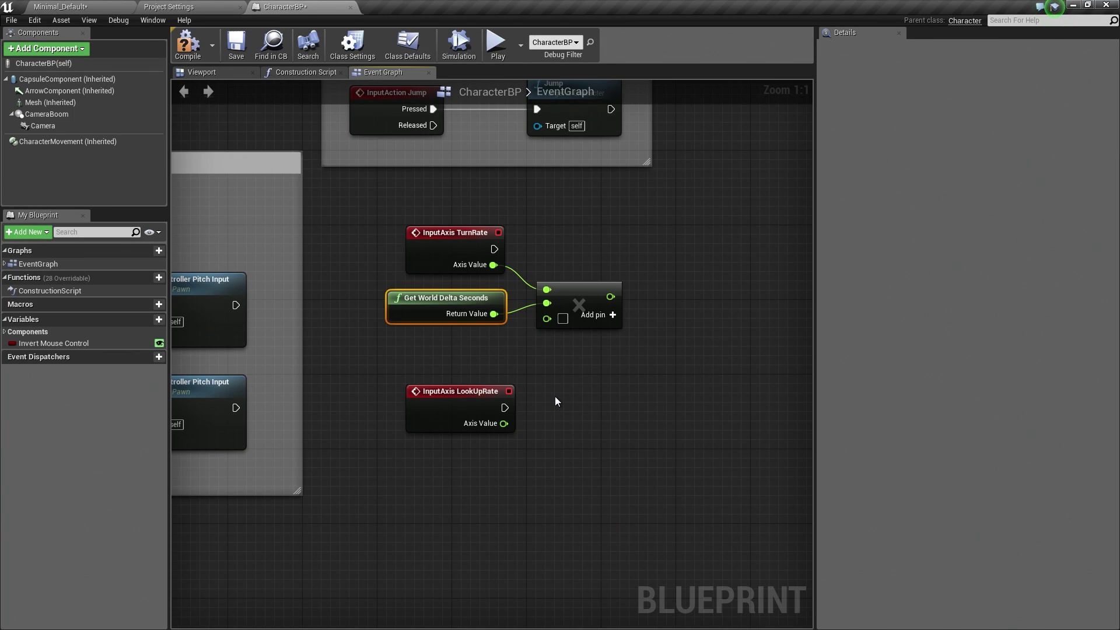
Promote the multiply node's third input to a float variable named BaseTurnRate.
right_click(547, 319)
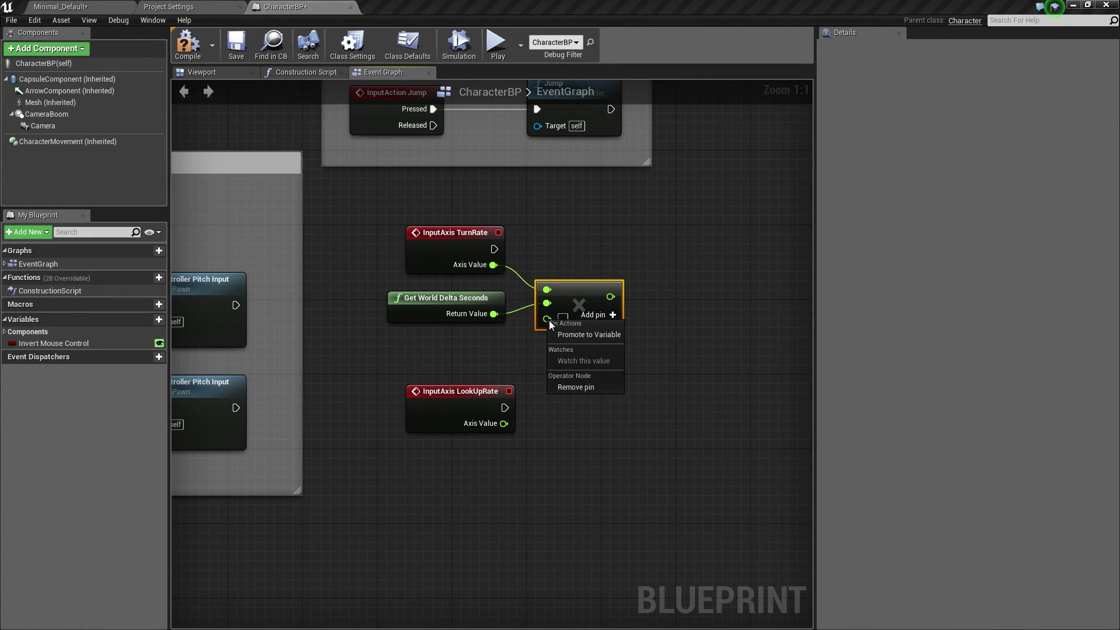
key(Escape)
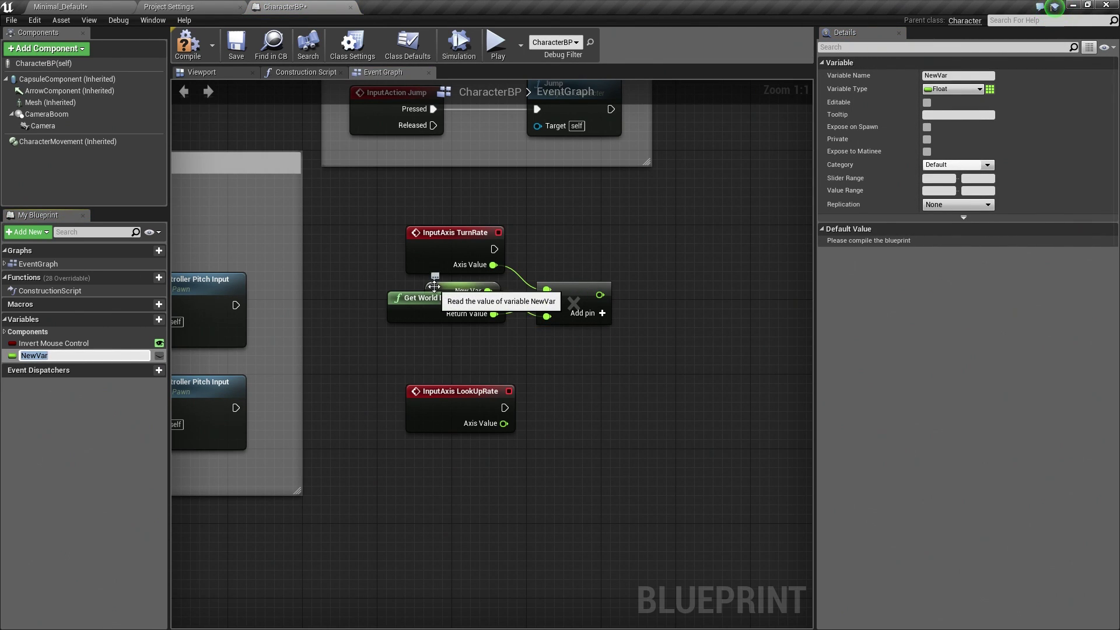
drag(433, 283, 429, 343)
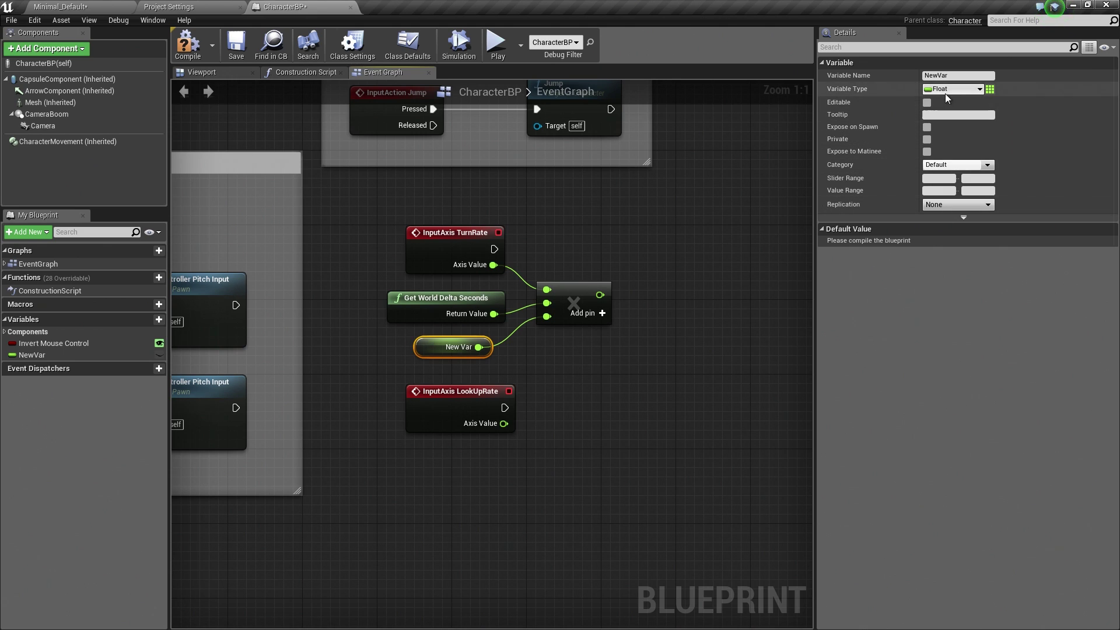
click(936, 76)
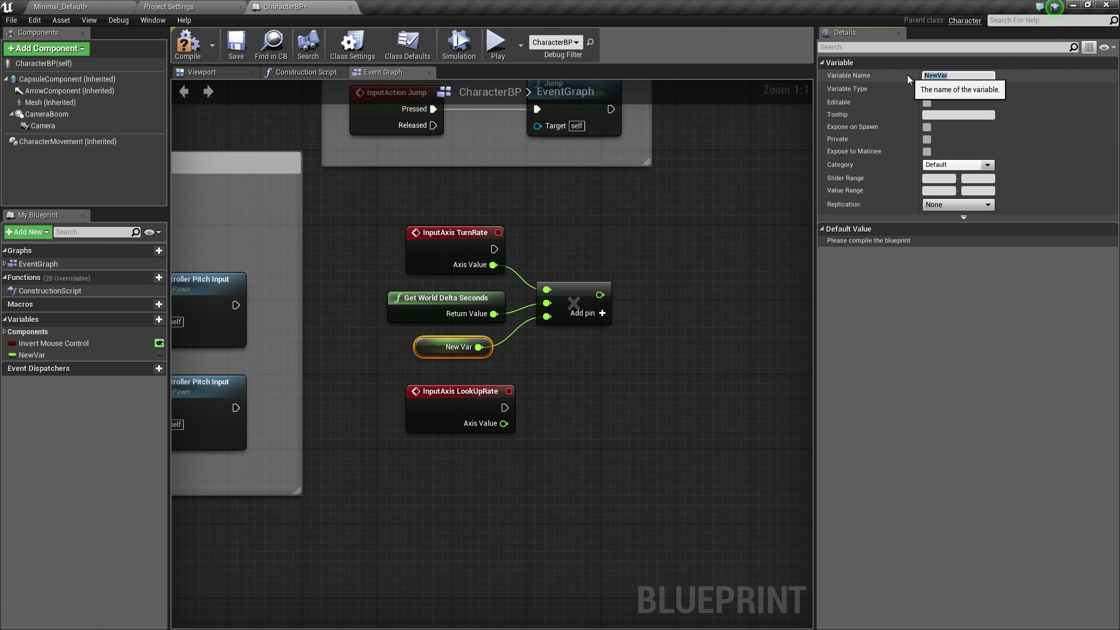
text(BaseTurn)
text(Rate)
key(Return)
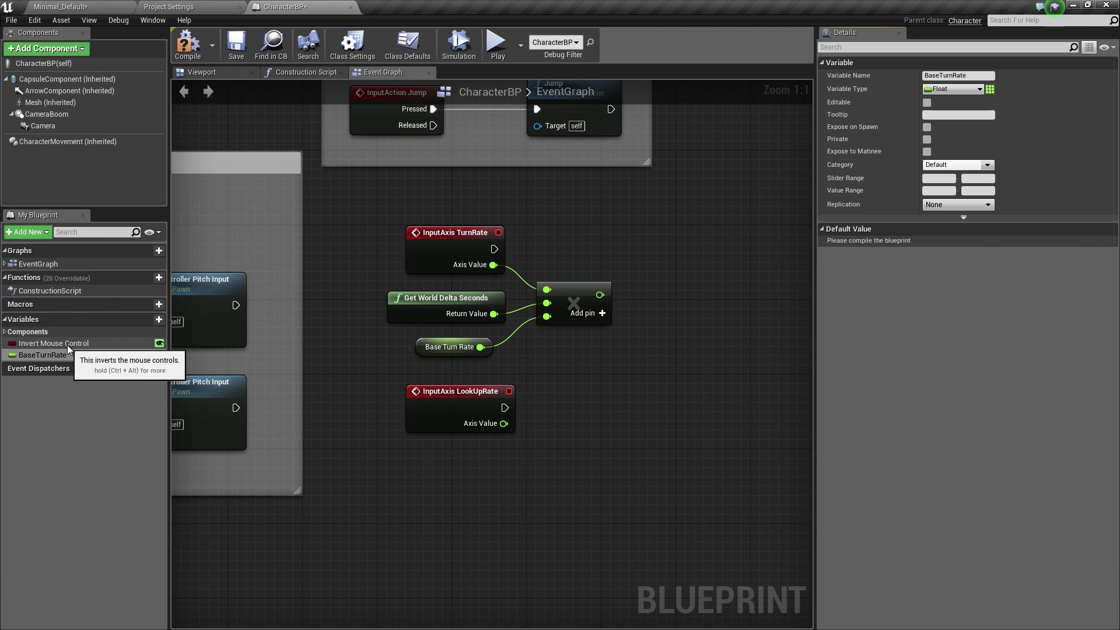
Mark BaseTurnRate Editable and give it the tooltip 'The default amount to turn.'.
click(927, 102)
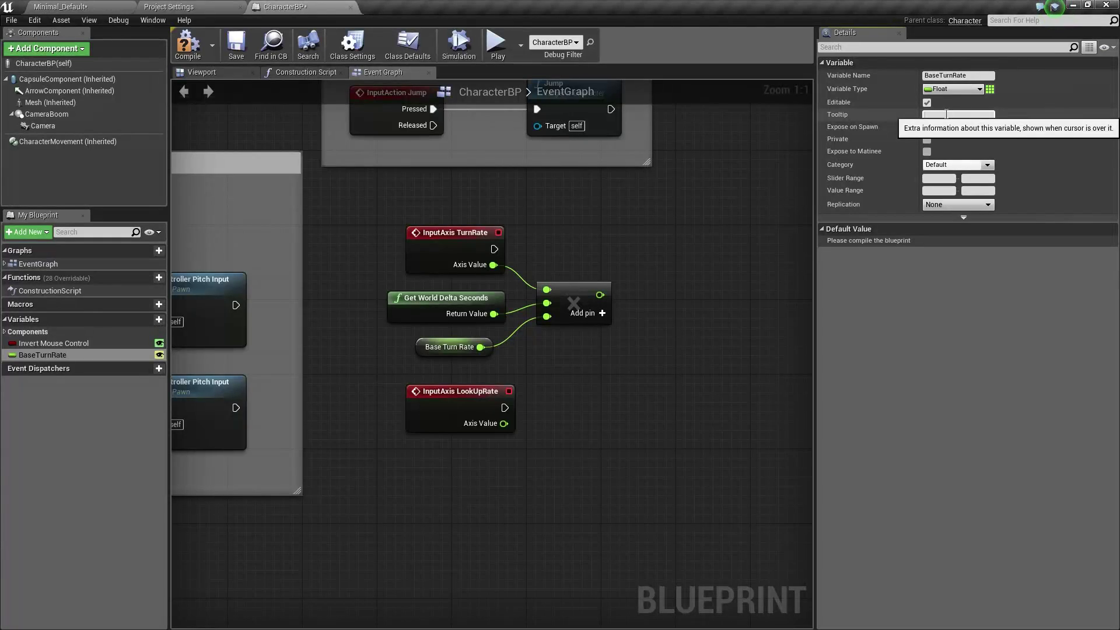
text(The )
text(amount to turn)
key(BackSpace)
key(BackSpace)
key(BackSpace)
text(efua)
key(BackSpace)
key(BackSpace)
text(ault )
text(amount to t)
text(urn.)
key(Return)
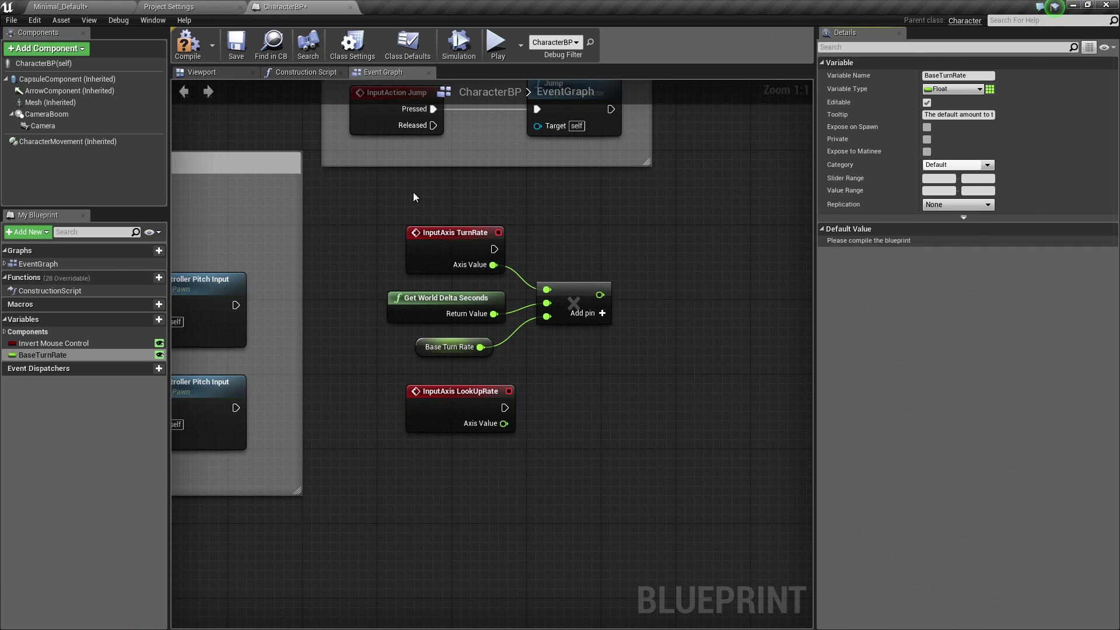
Compile the Blueprint and enter 200 as the Base Turn Rate default value.
click(188, 55)
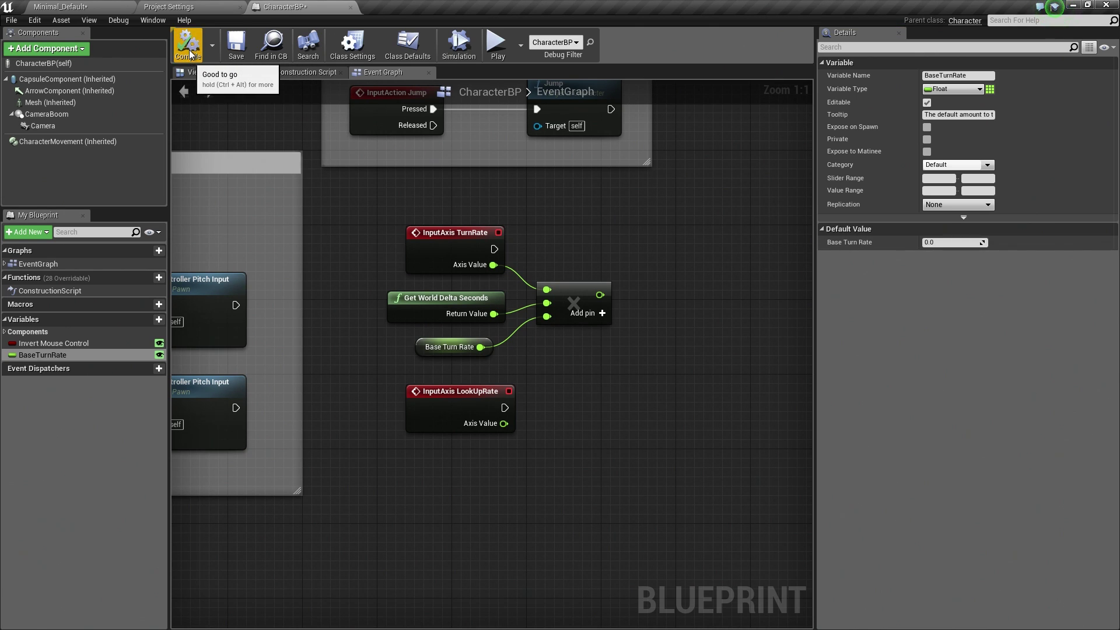
mouse_move(849, 243)
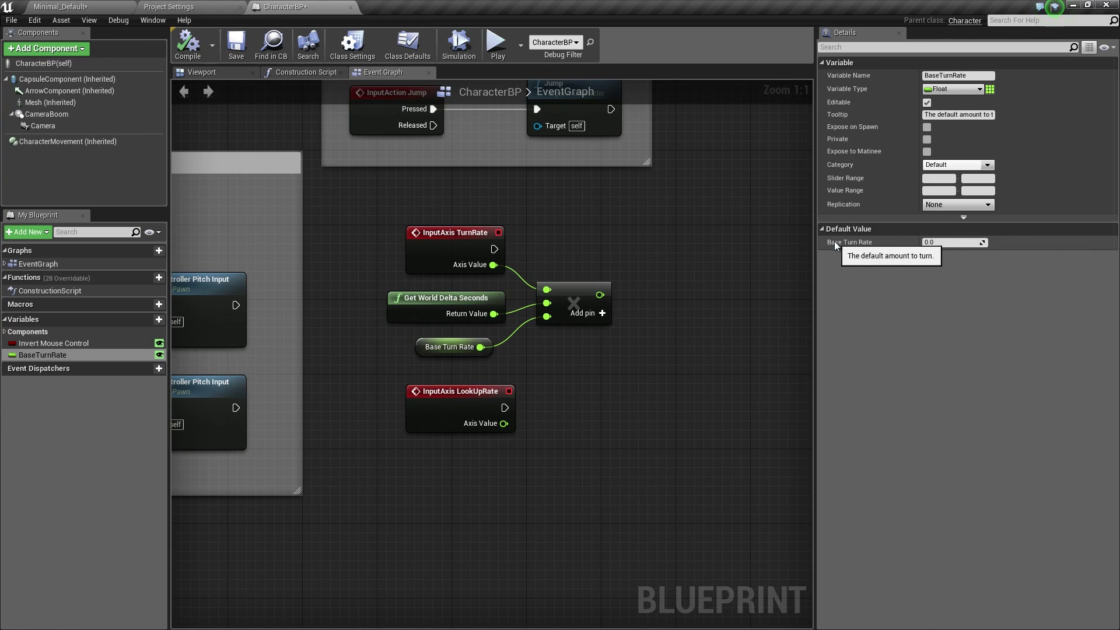
click(939, 244)
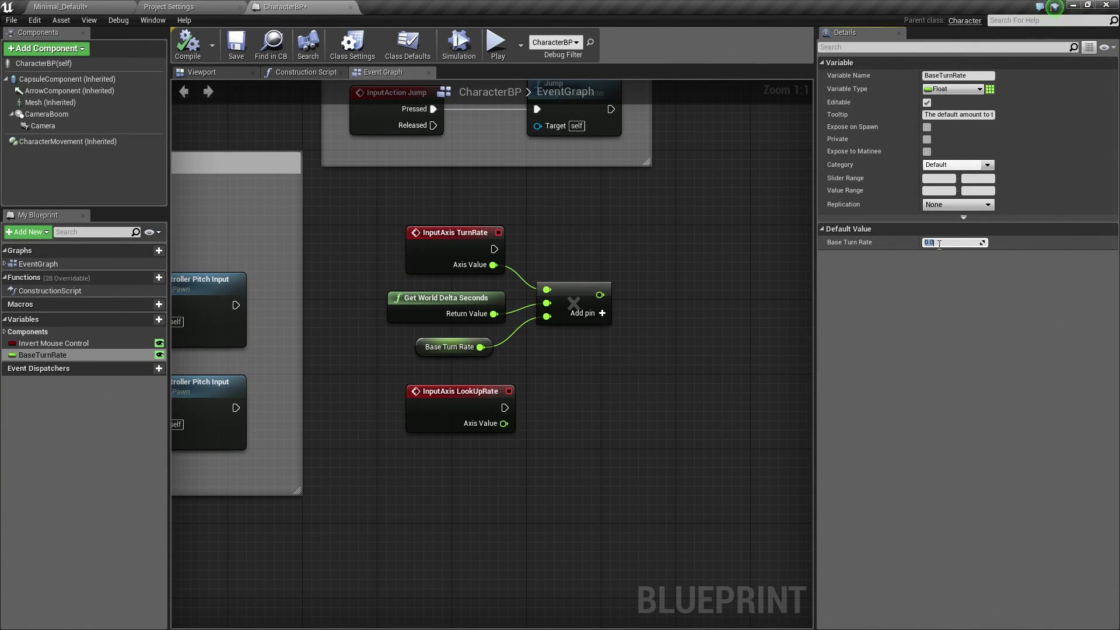
text(200)
key(Return)
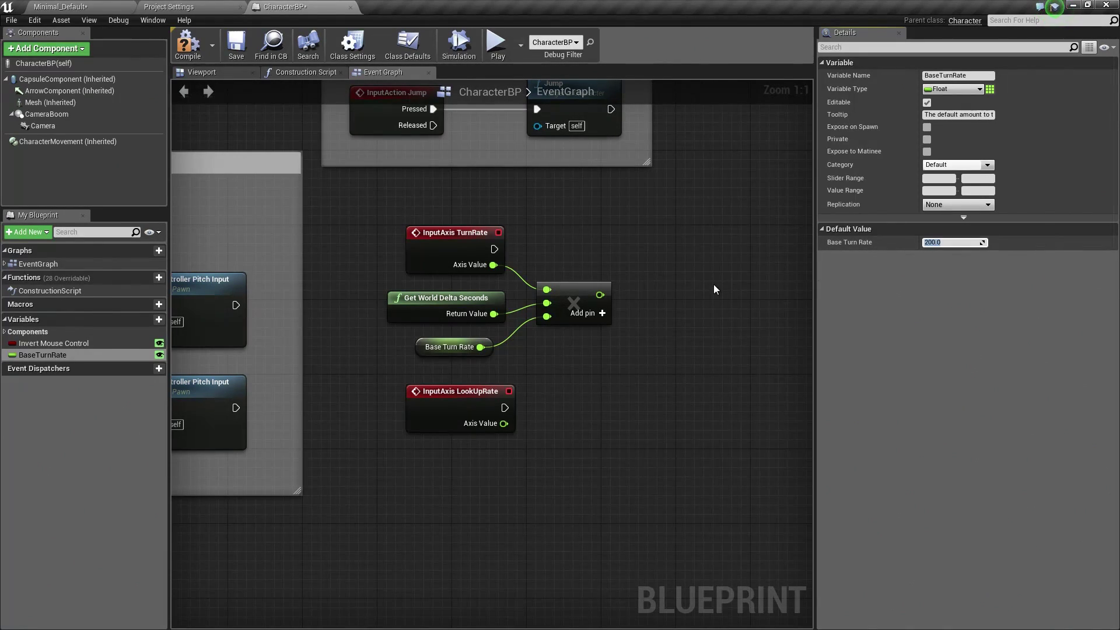
Place an Add Controller Yaw Input node after TurnRate, feeding its Val from the Multiply output.
right_click(642, 232)
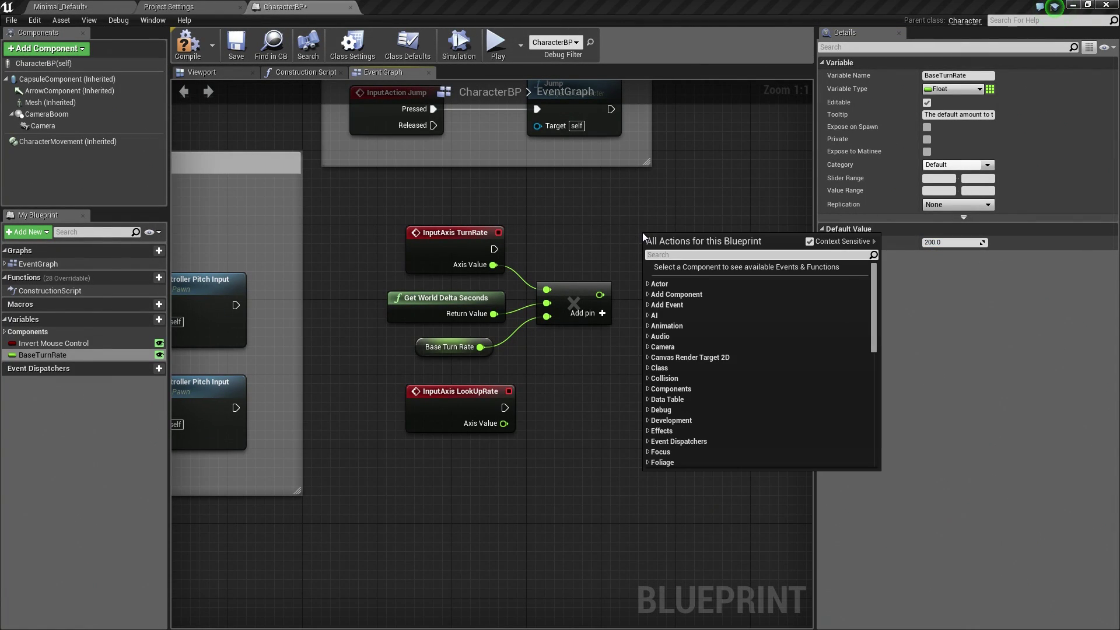
text(ad)
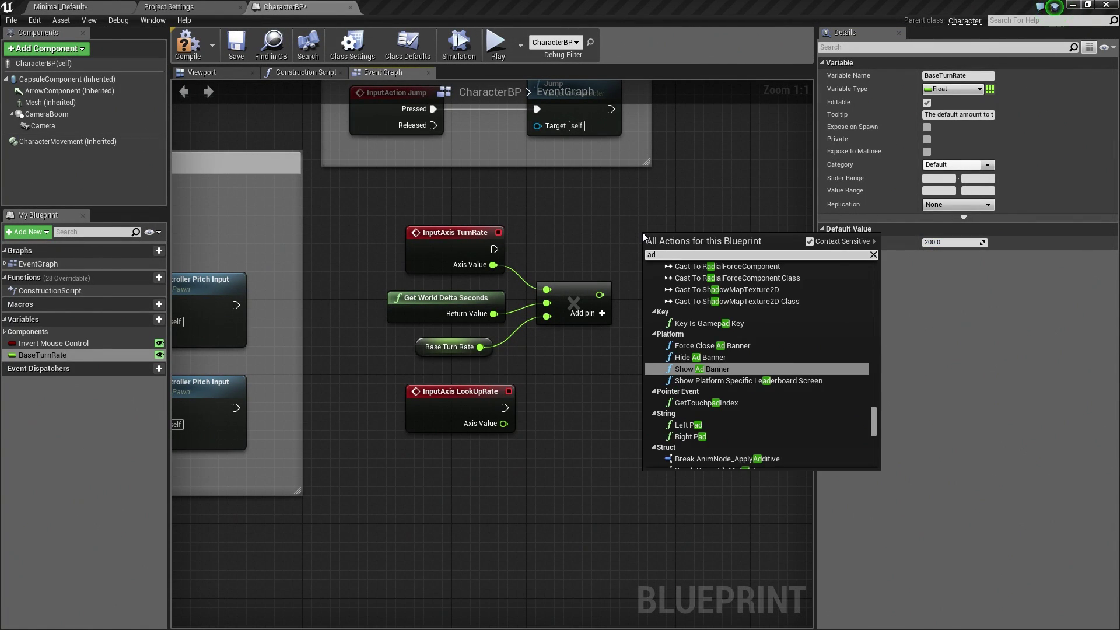
text( co)
key(BackSpace)
key(BackSpace)
key(BackSpace)
text(d c)
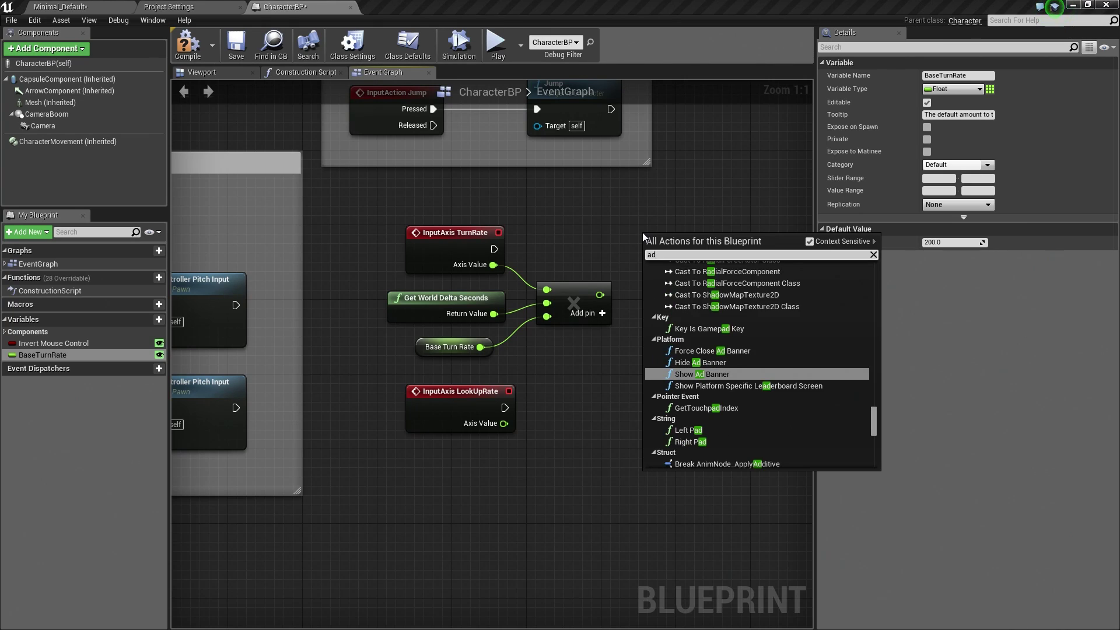
text(ontroller yaw )
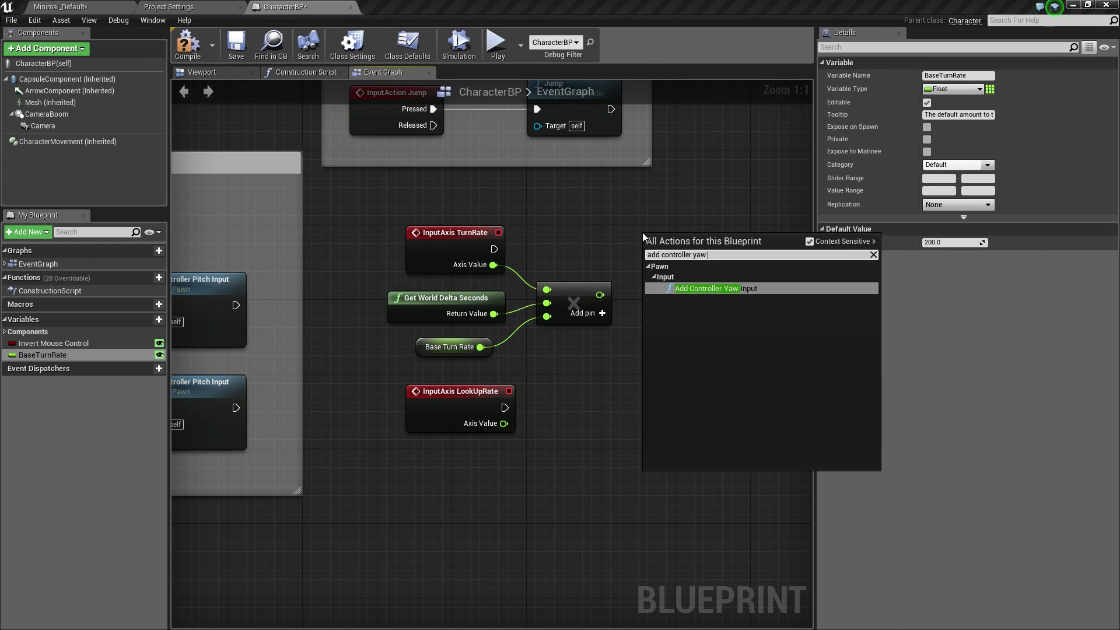
text(in)
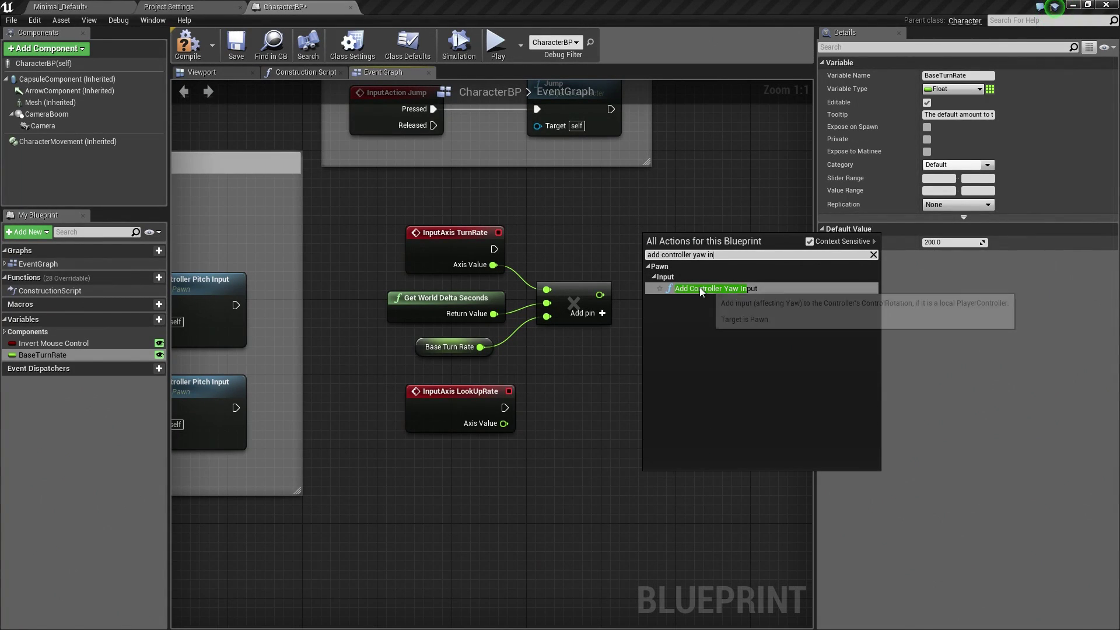
click(699, 287)
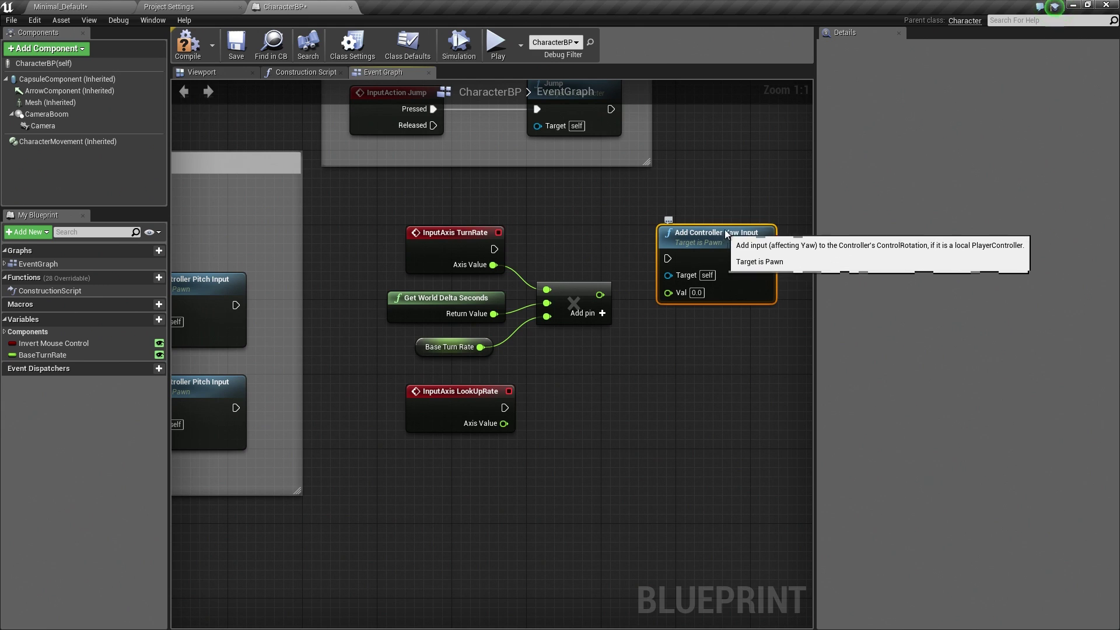
drag(725, 230, 734, 220)
drag(494, 249, 682, 249)
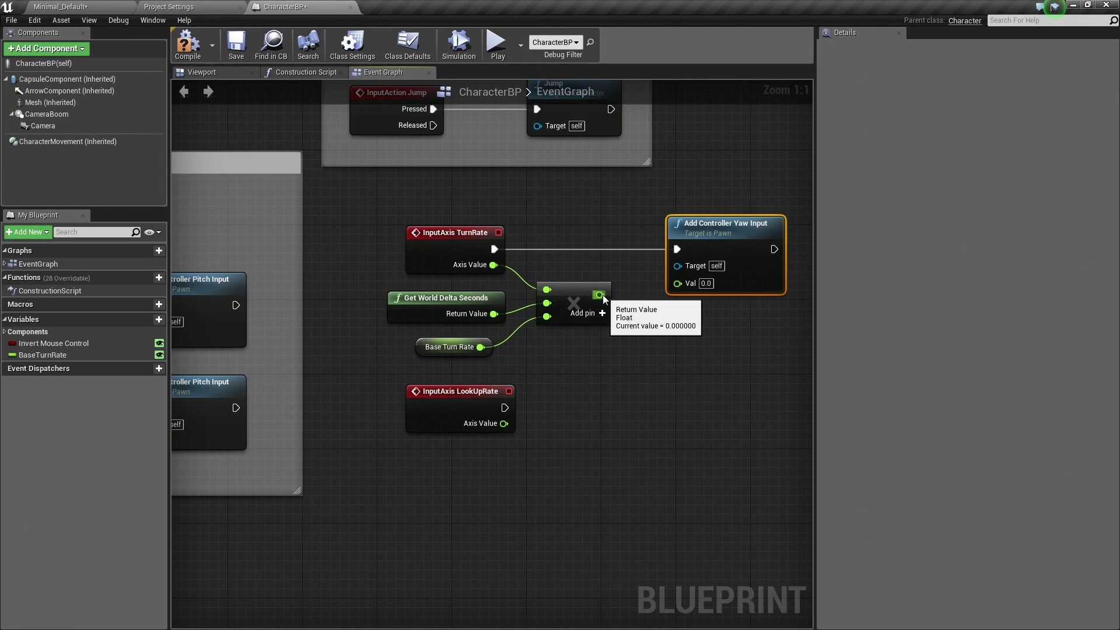
drag(604, 294, 637, 280)
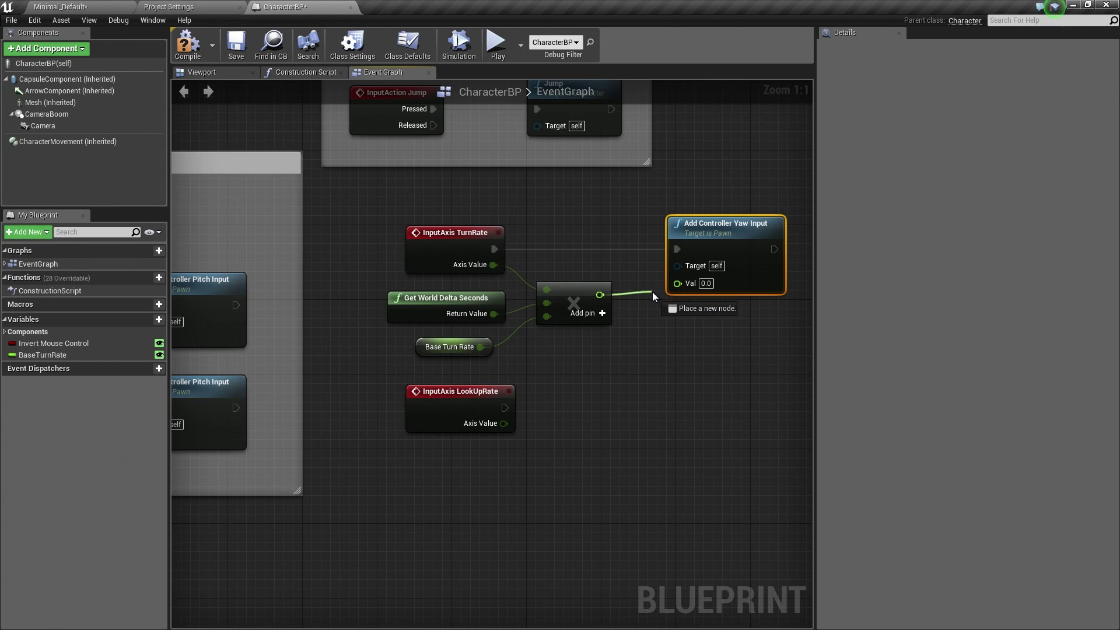
drag(637, 280, 677, 285)
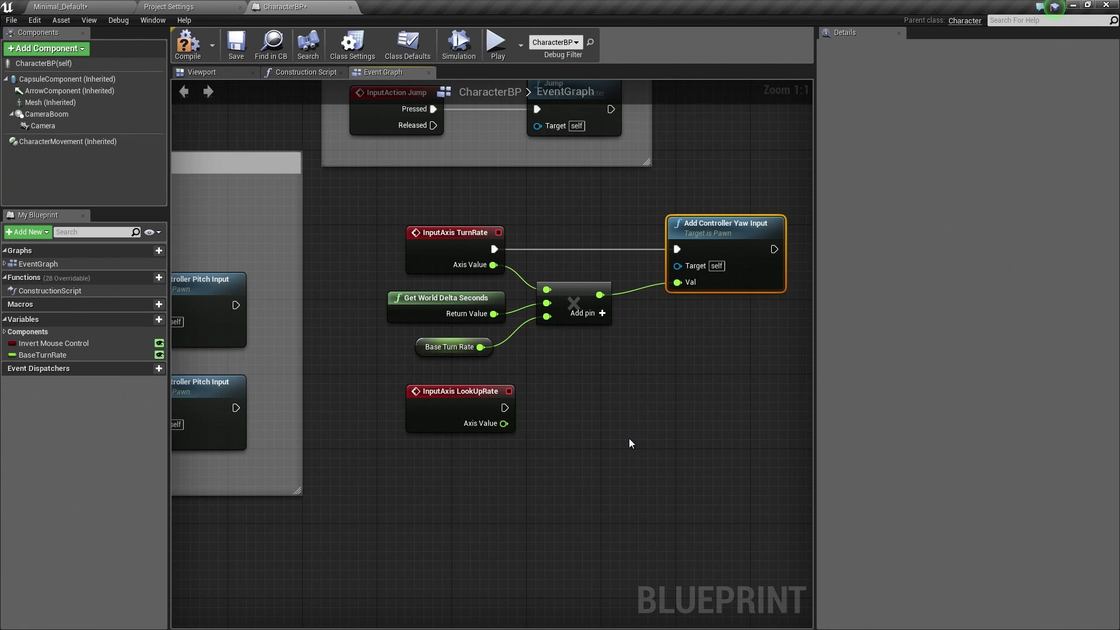
Add an Add Controller Pitch Input node beside LookUpRate.
right_click(663, 394)
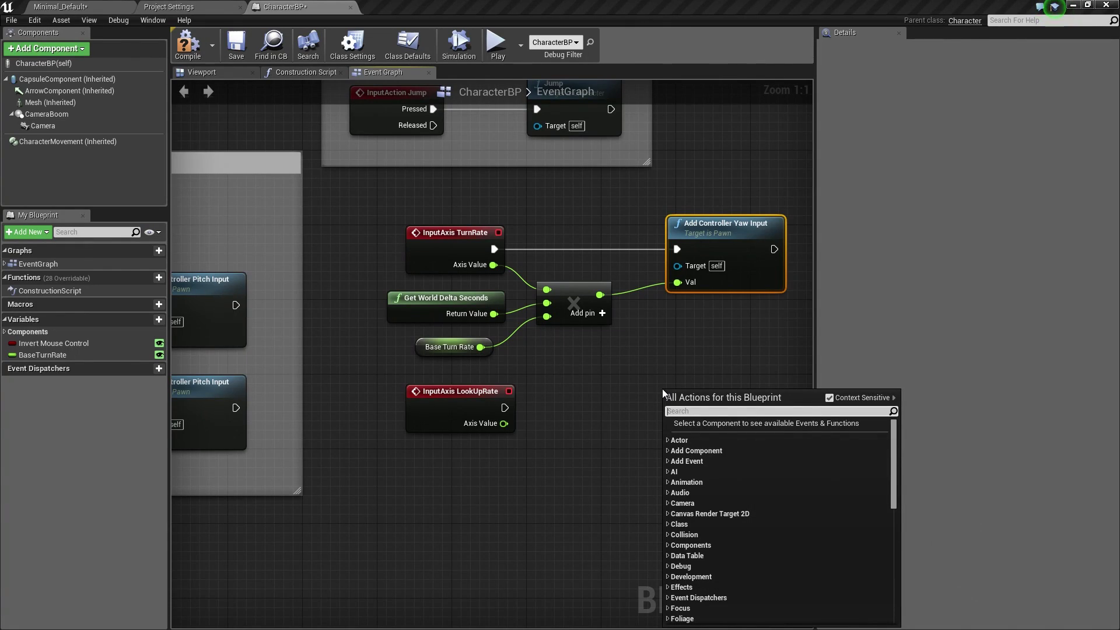
text(add controll)
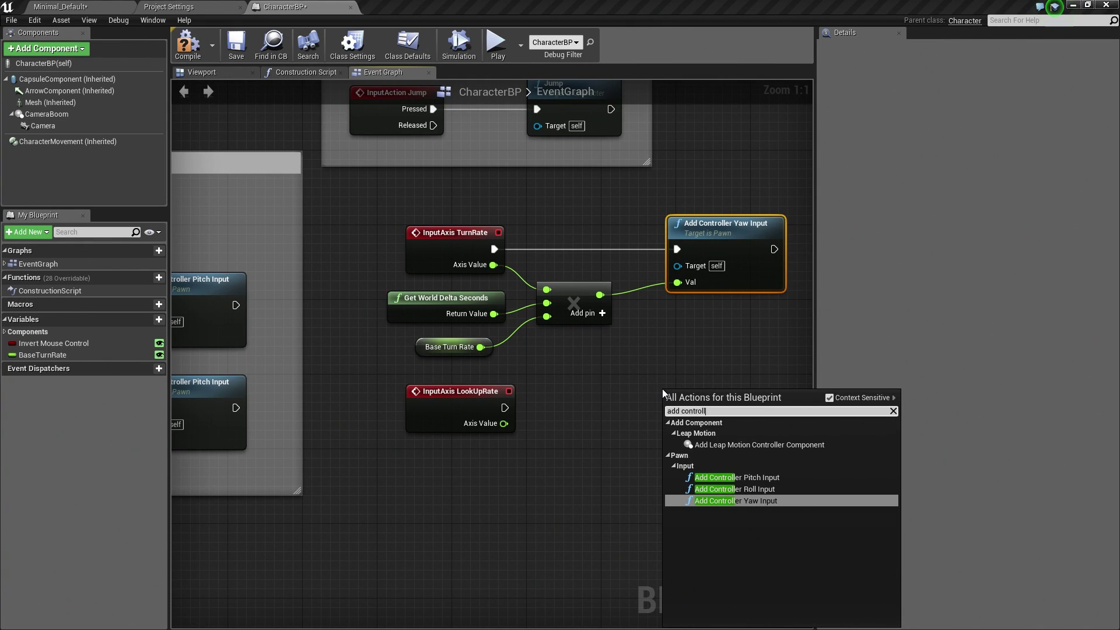
text(e rpitch)
key(BackSpace)
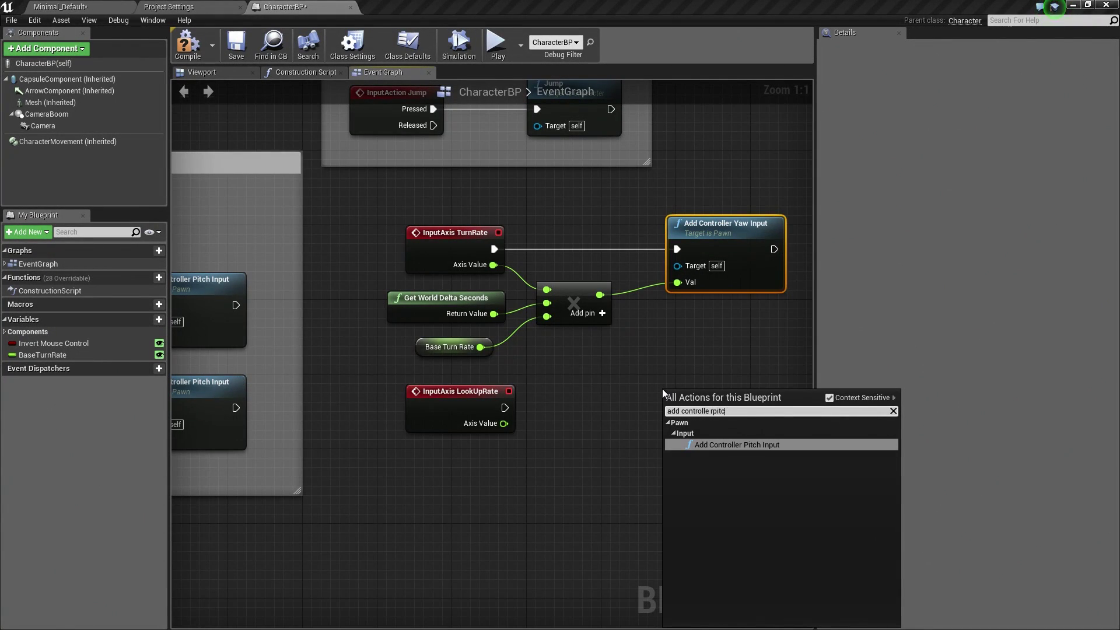
key(BackSpace)
key(BackSpace)
key(BackSpace)
key(BackSpace)
key(BackSpace)
key(BackSpace)
text(r)
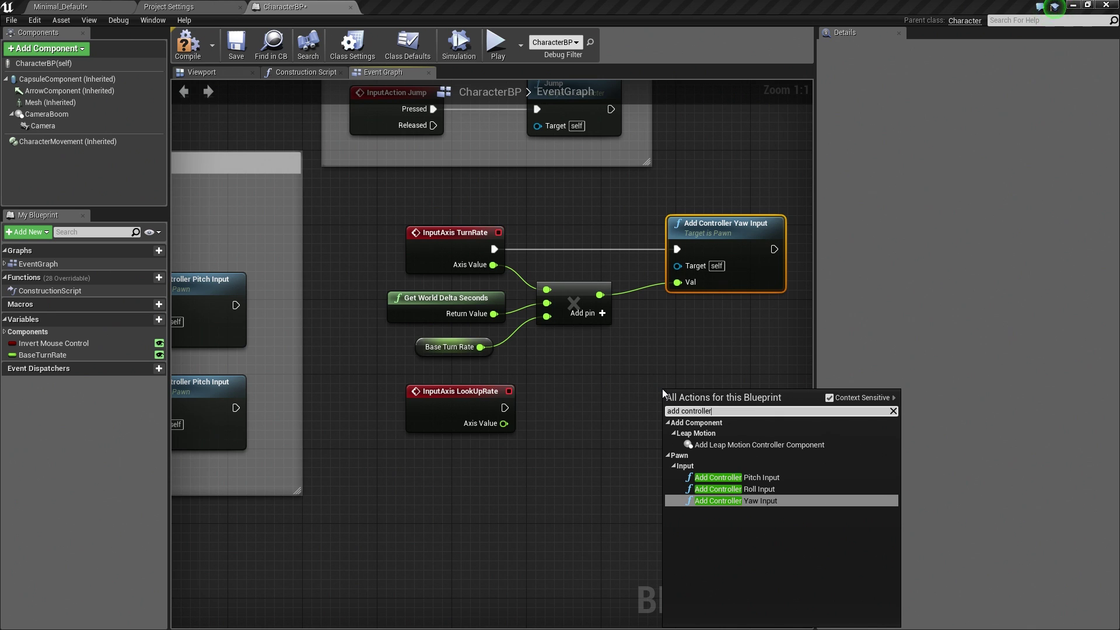
click(780, 478)
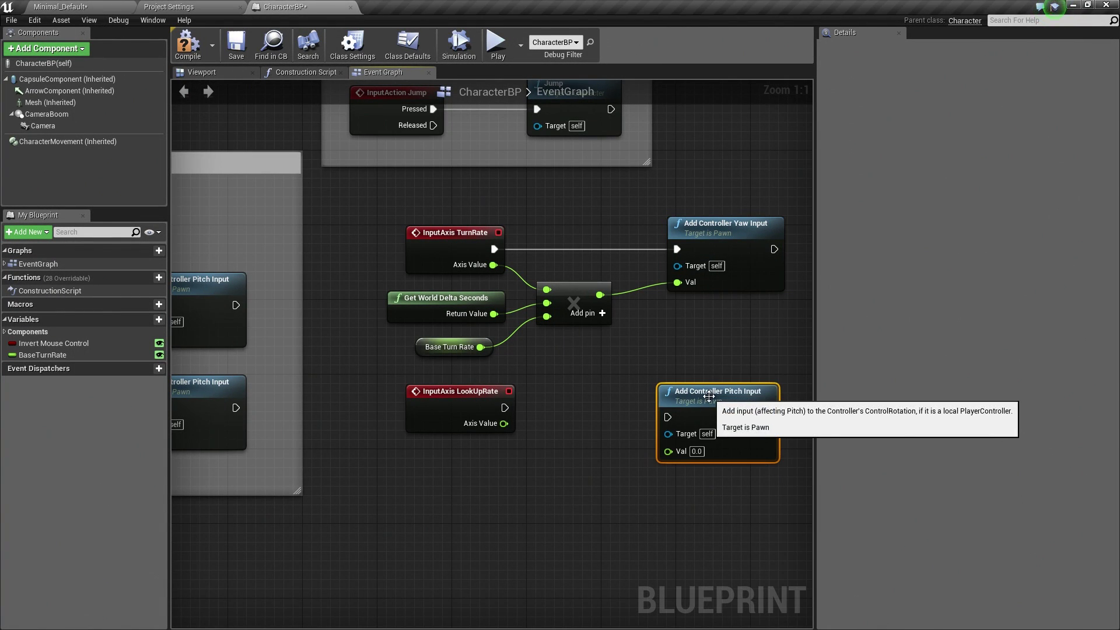
drag(711, 394, 729, 396)
Duplicate the Get World Delta Seconds and Multiply nodes below LookUpRate.
right_drag(633, 412, 628, 375)
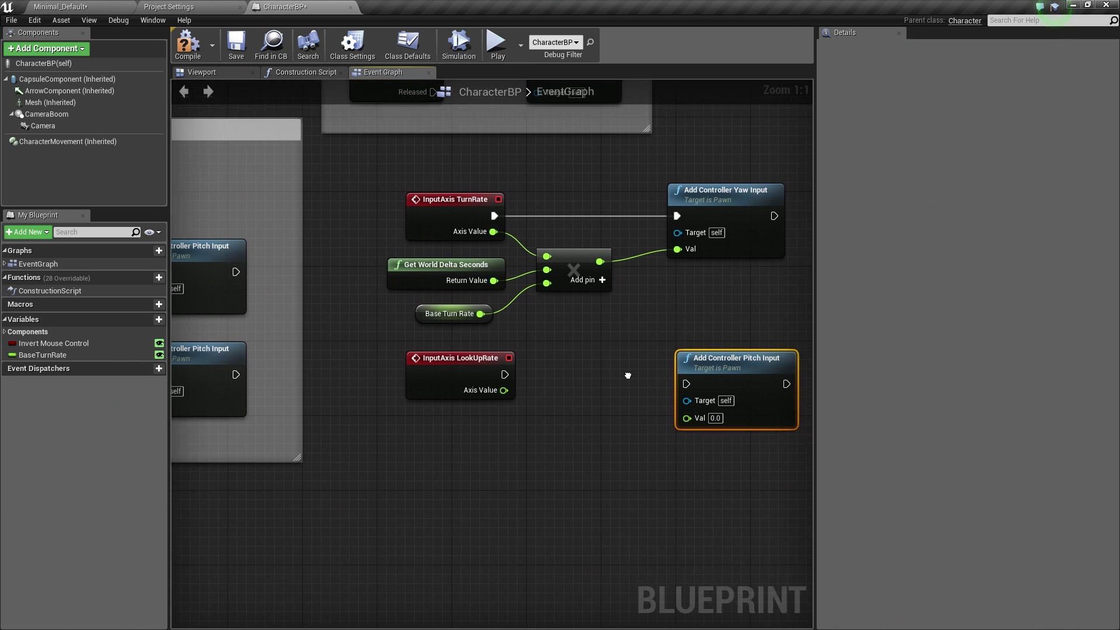
click(402, 266)
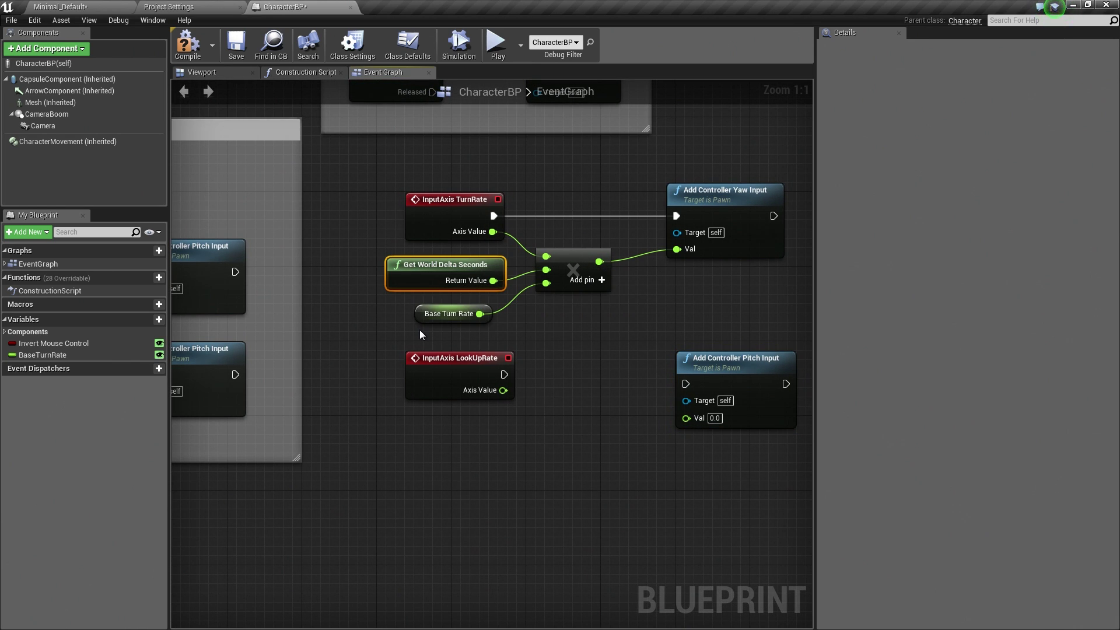
click(560, 263)
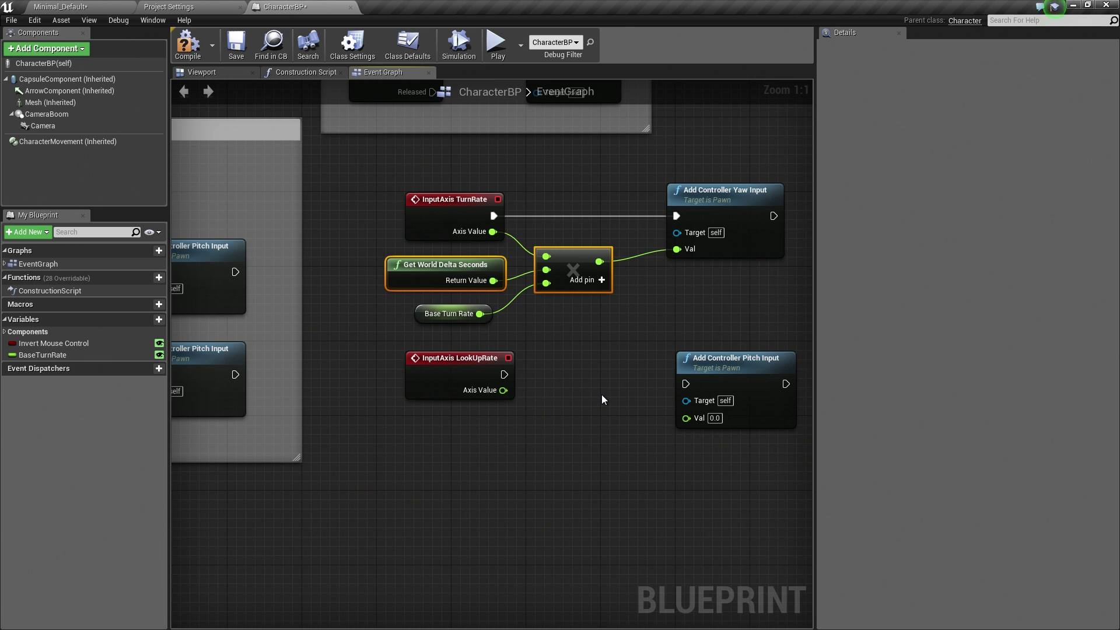
click(491, 438)
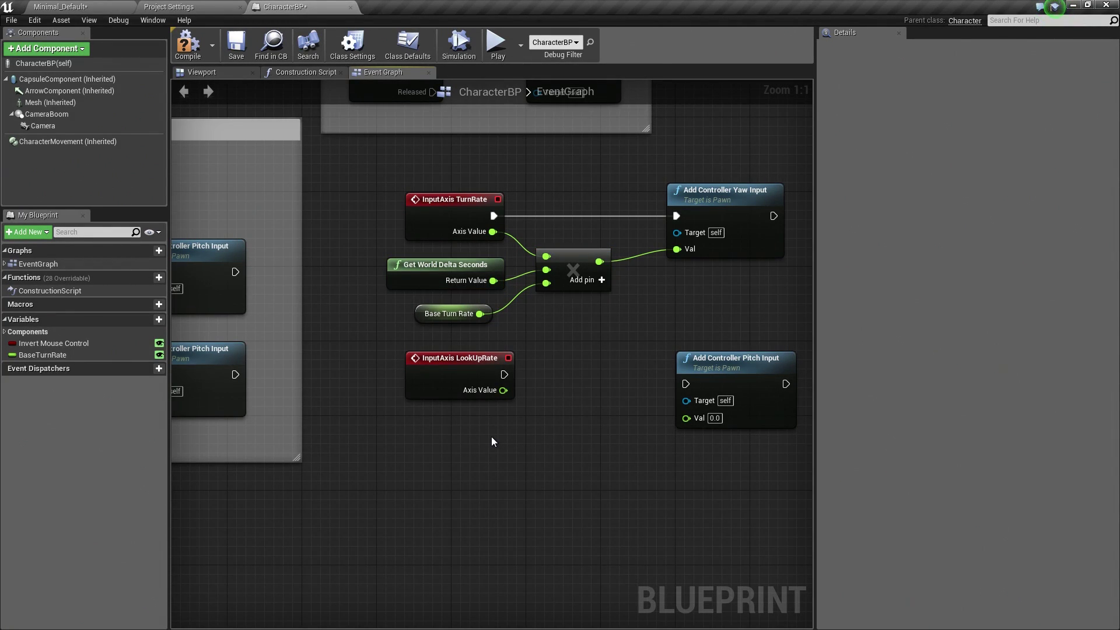
key(ctrl+v)
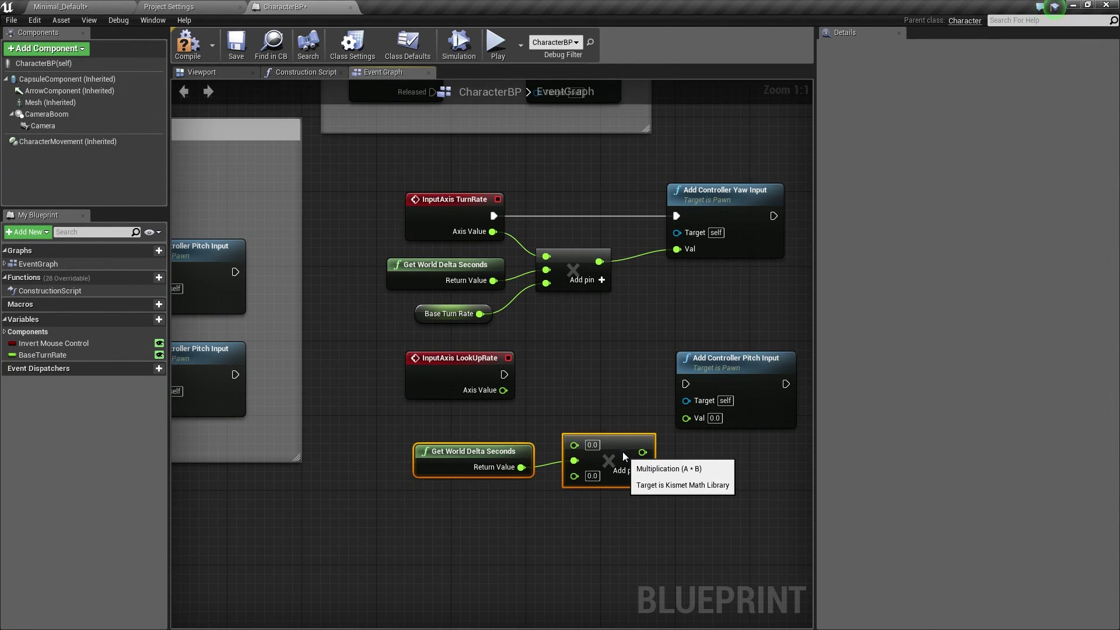
drag(620, 431, 612, 422)
click(566, 323)
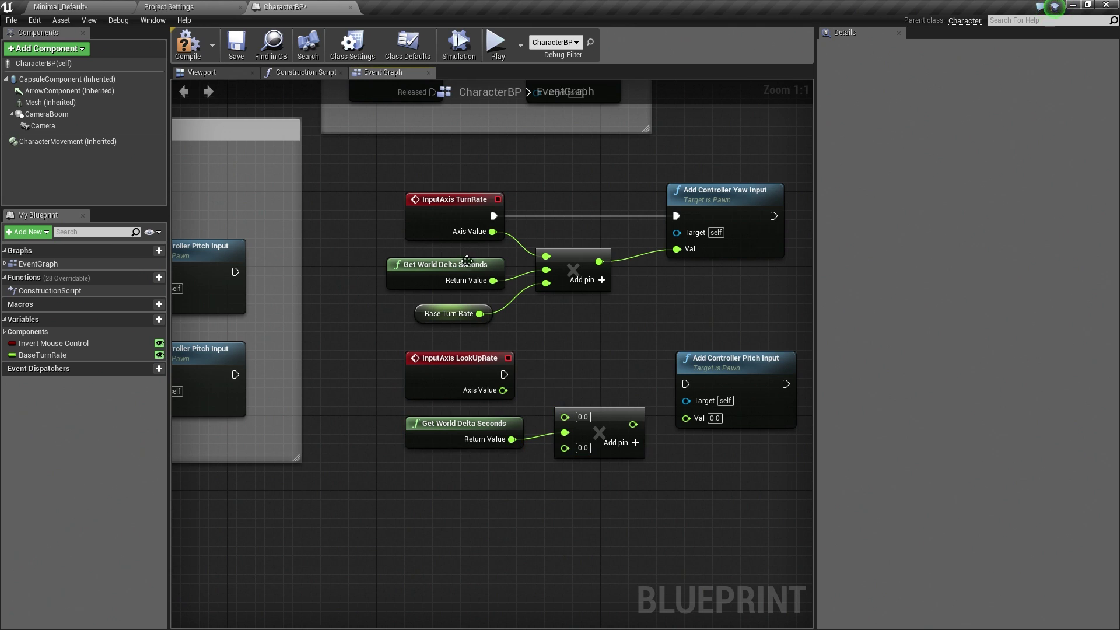
Wire LookUpRate's Axis Value and exec into the new multiply and pitch node, multiply into Val.
drag(503, 391, 522, 375)
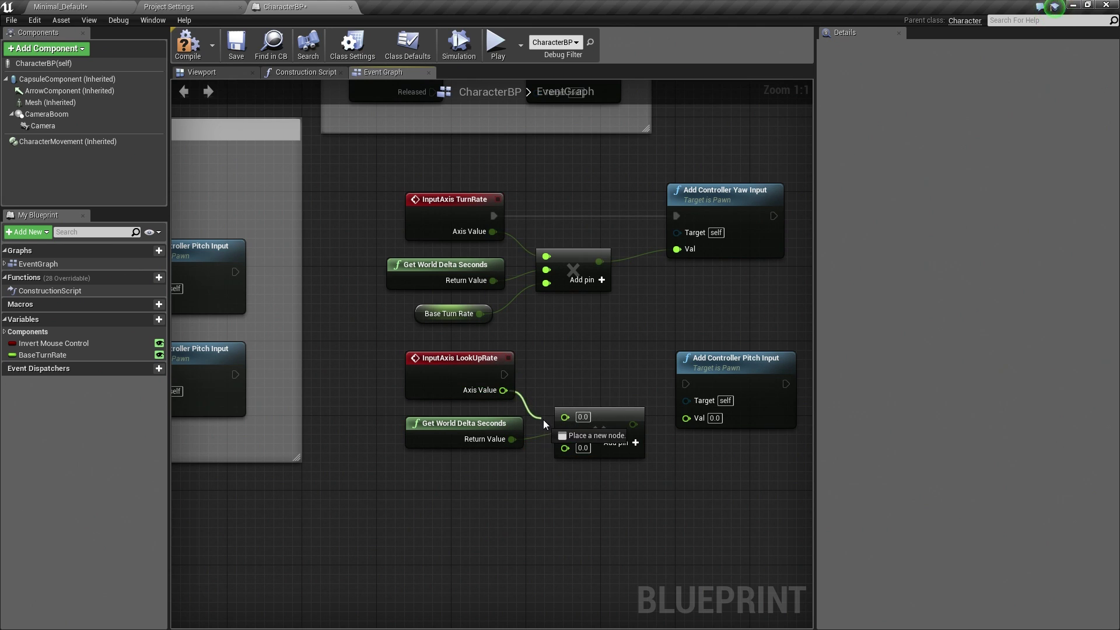
drag(523, 376, 568, 417)
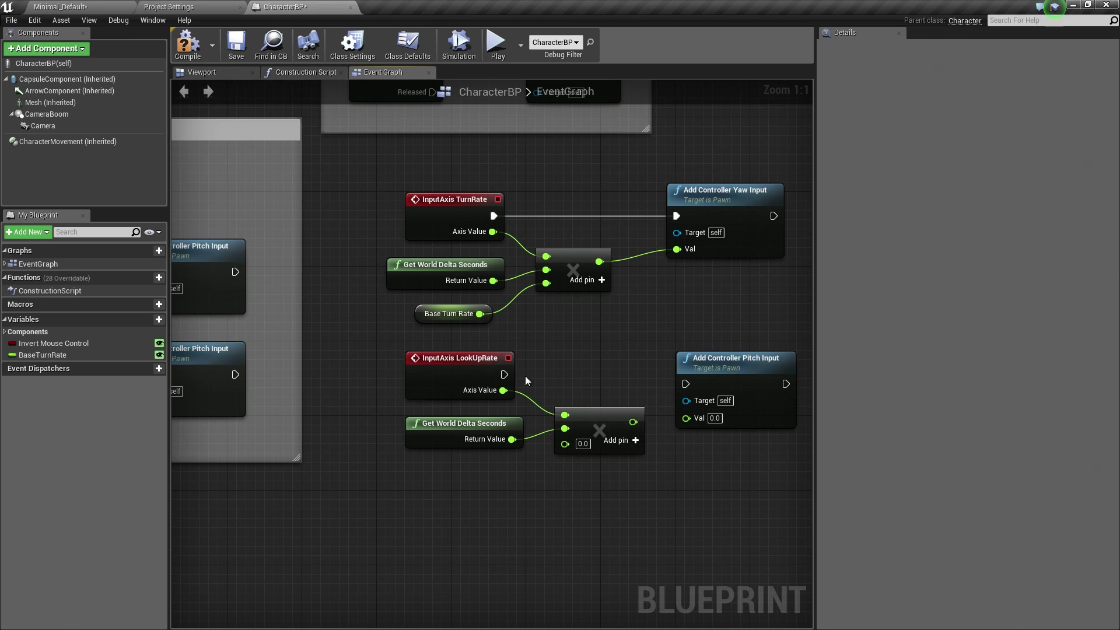
mouse_move(504, 375)
mouse_down()
mouse_move(685, 383)
mouse_move(703, 349)
mouse_up()
mouse_move(633, 422)
mouse_down()
mouse_move(653, 405)
mouse_move(687, 412)
mouse_up()
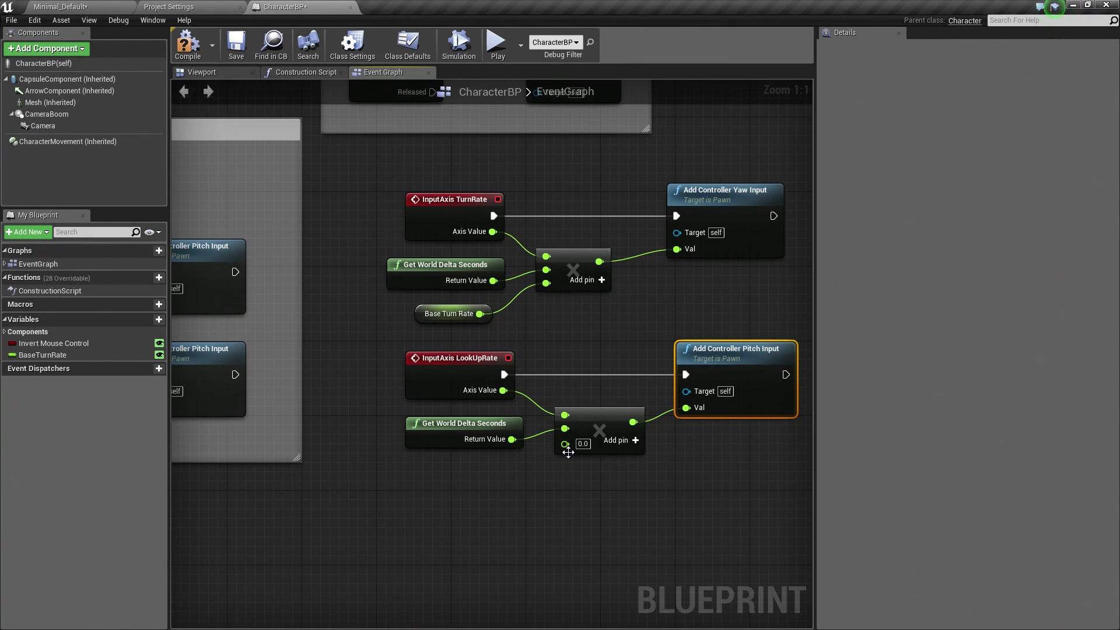
mouse_move(599, 429)
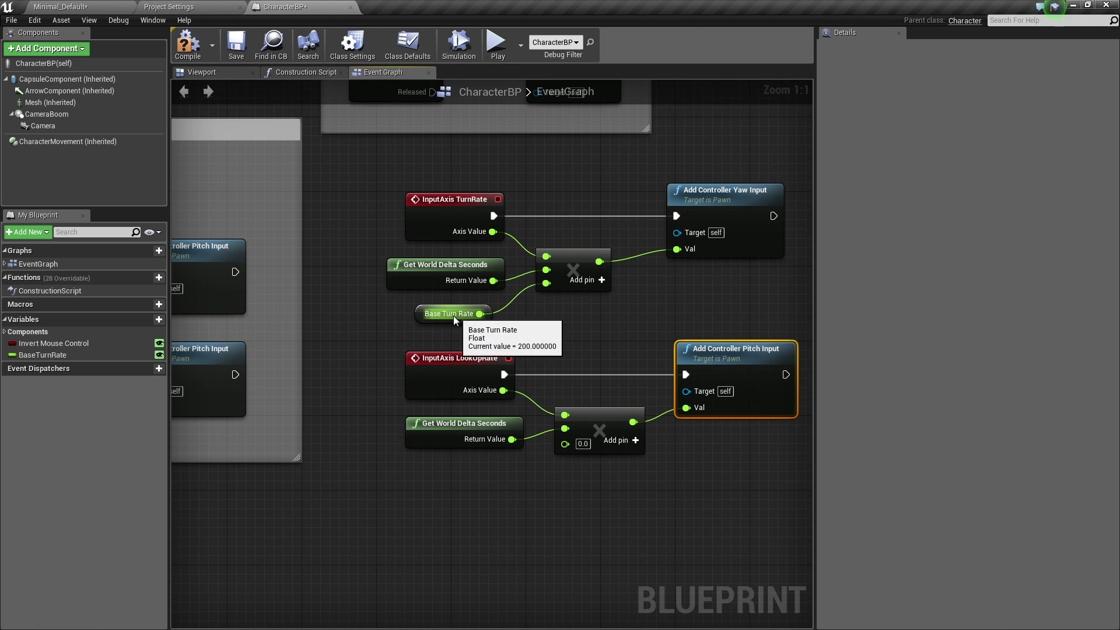
Promote the multiply's third input to an editable BaseLookUpRate variable with a tooltip.
right_click(565, 443)
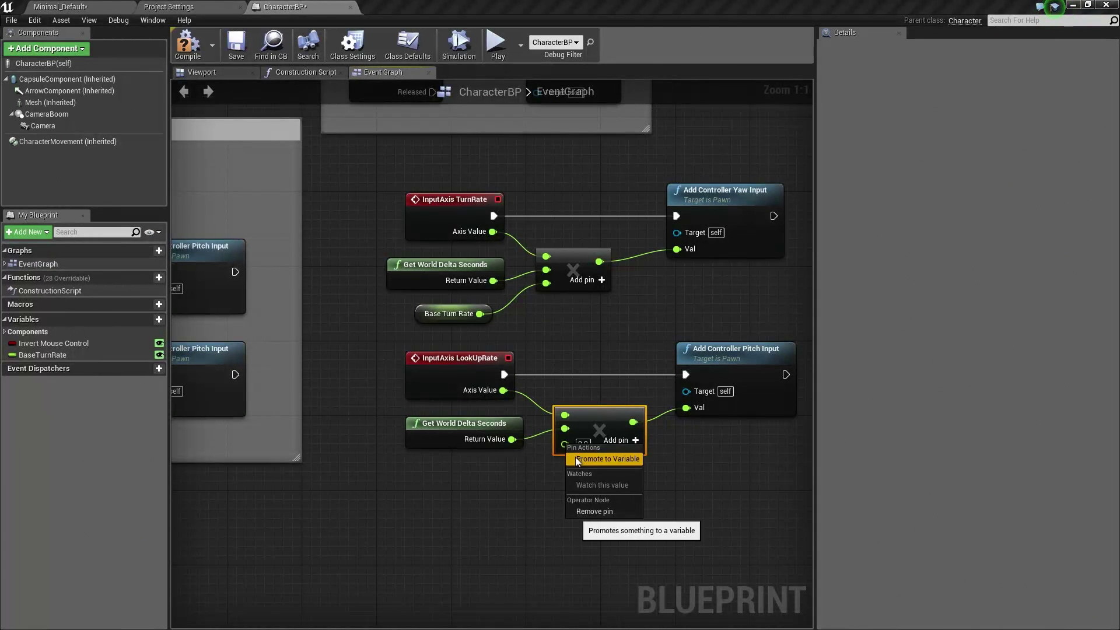
click(576, 457)
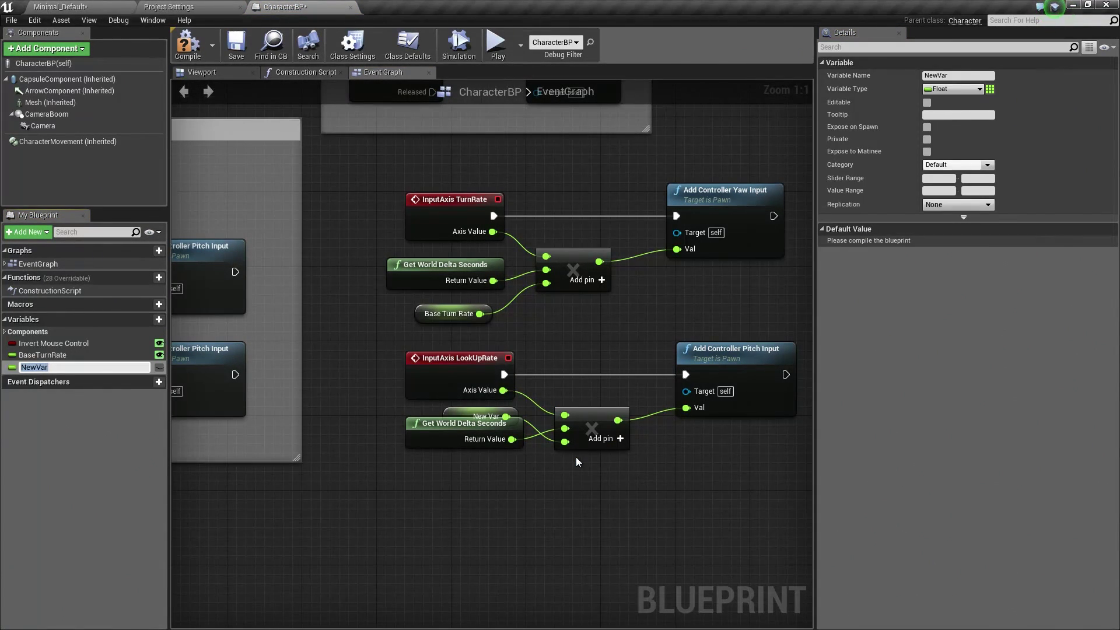
text(Bas)
text(eLookUpRat)
key(Return)
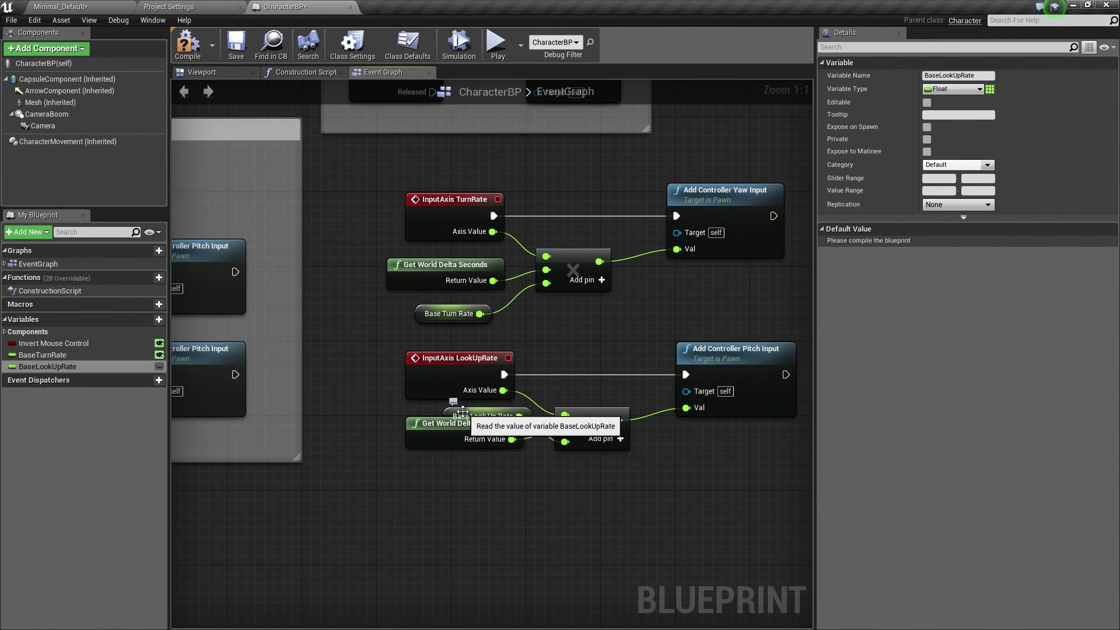
drag(463, 412, 448, 480)
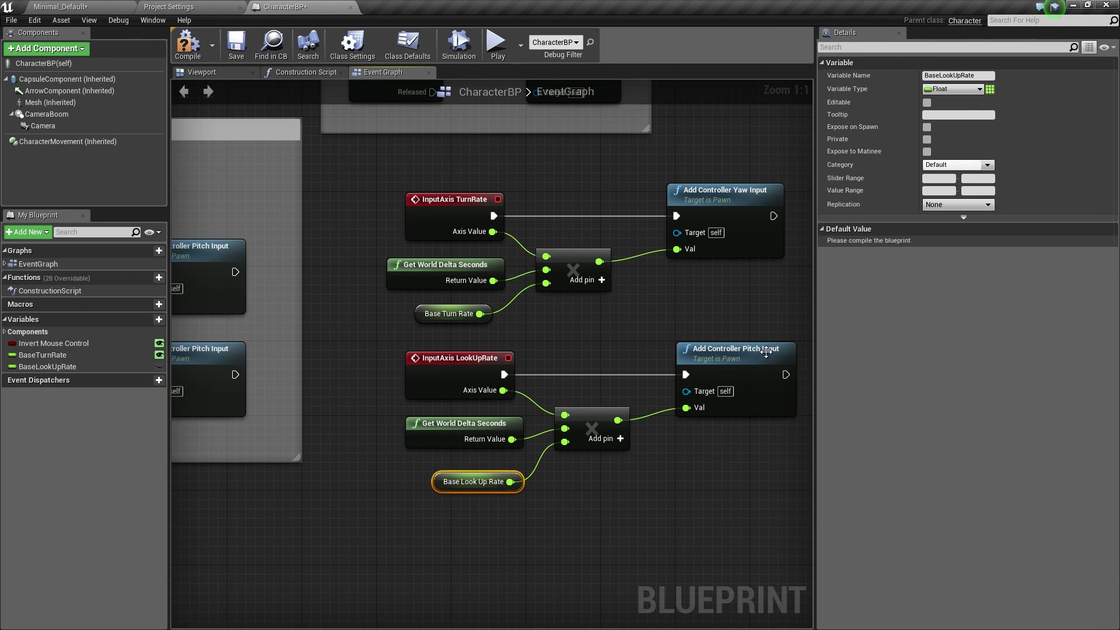
click(927, 102)
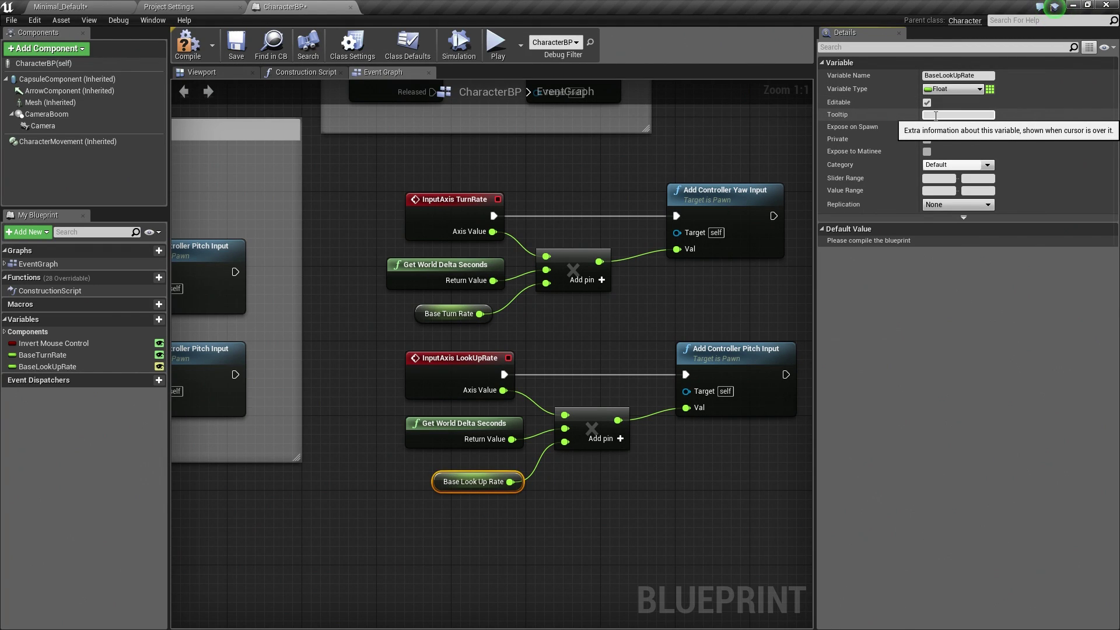
text(Thedefault amount to)
text( look up.)
key(Return)
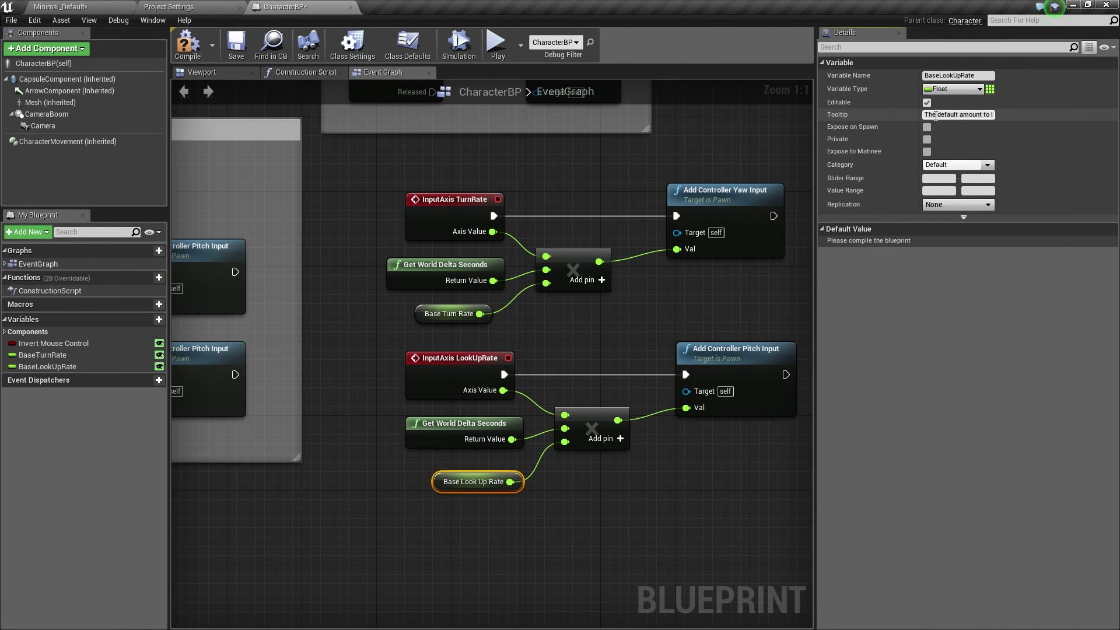
Compile and set the Base Look Up Rate default value to 200.
click(189, 44)
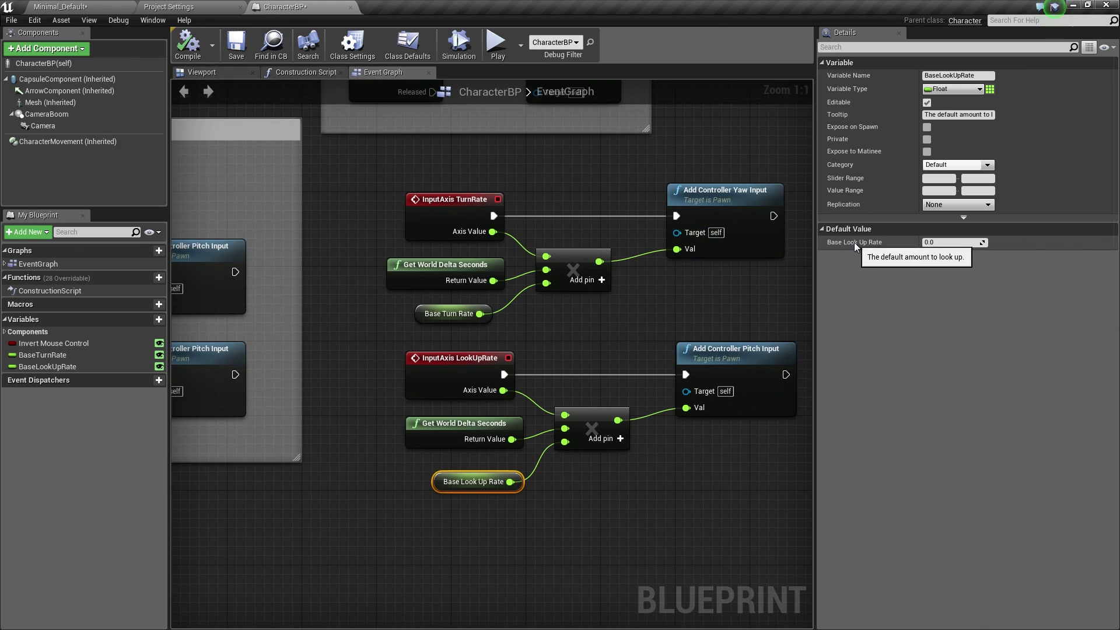
click(937, 244)
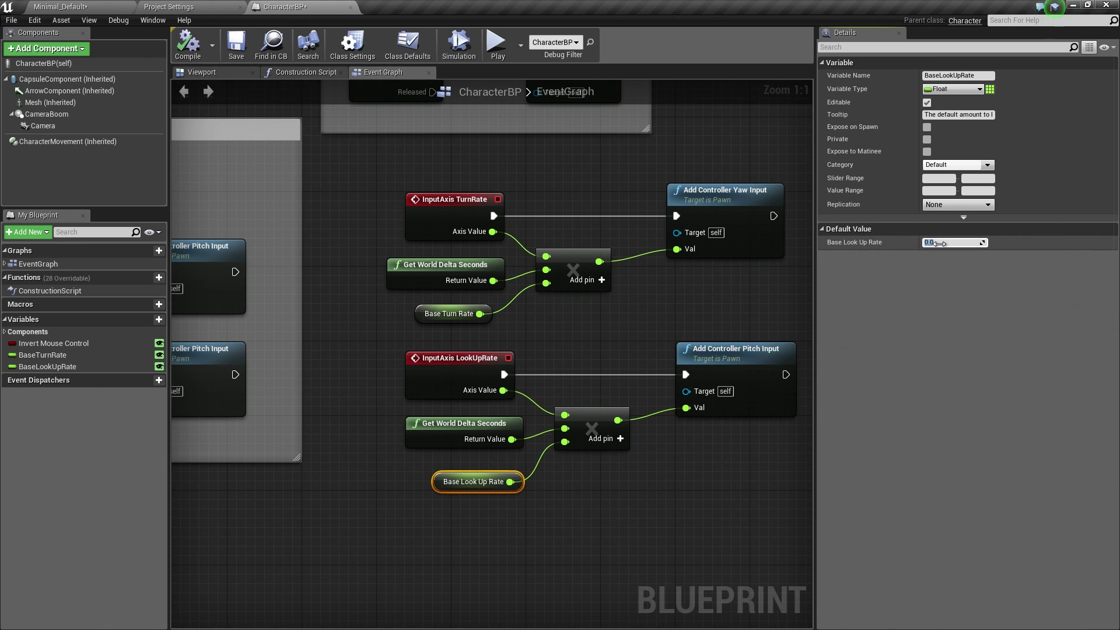
text(200)
key(Return)
Wrap the TurnRate and LookUpRate nodes in a 'Gamepad Controls for the Camera' comment, then compile and save.
click(736, 320)
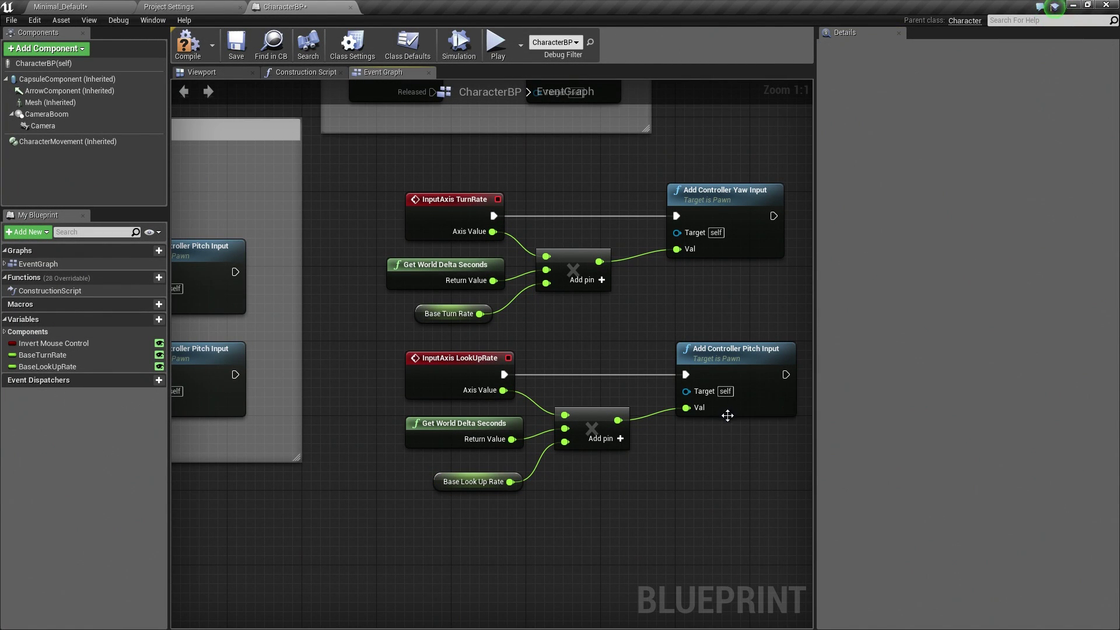
right_drag(726, 415, 650, 363)
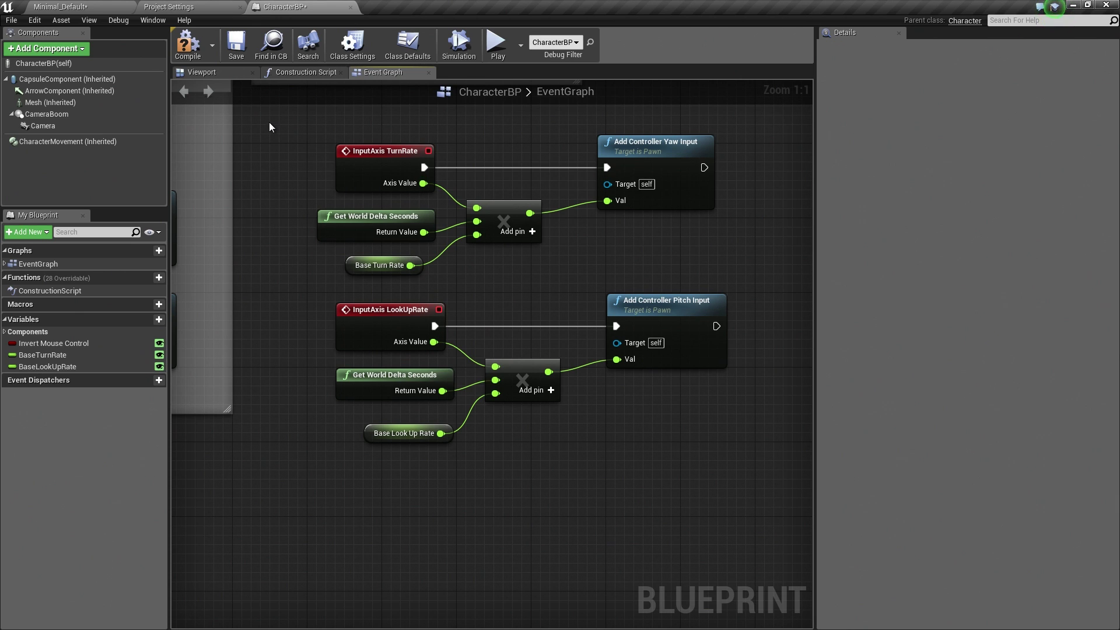
mouse_move(269, 121)
mouse_down()
mouse_move(423, 204)
mouse_move(769, 471)
mouse_up()
text(c)
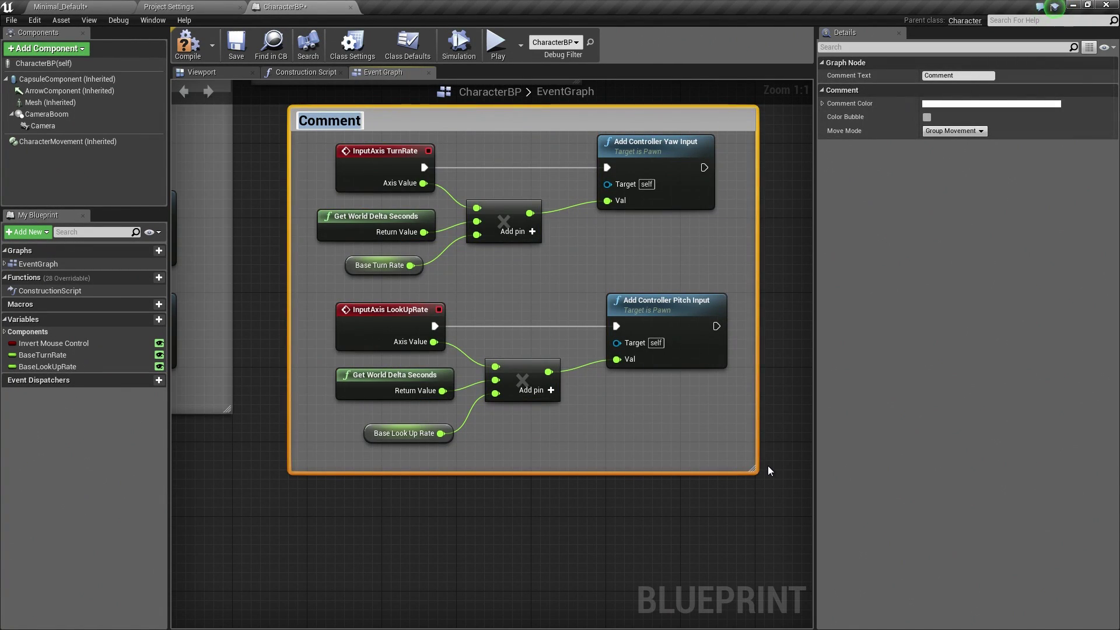
text(Gamepa)
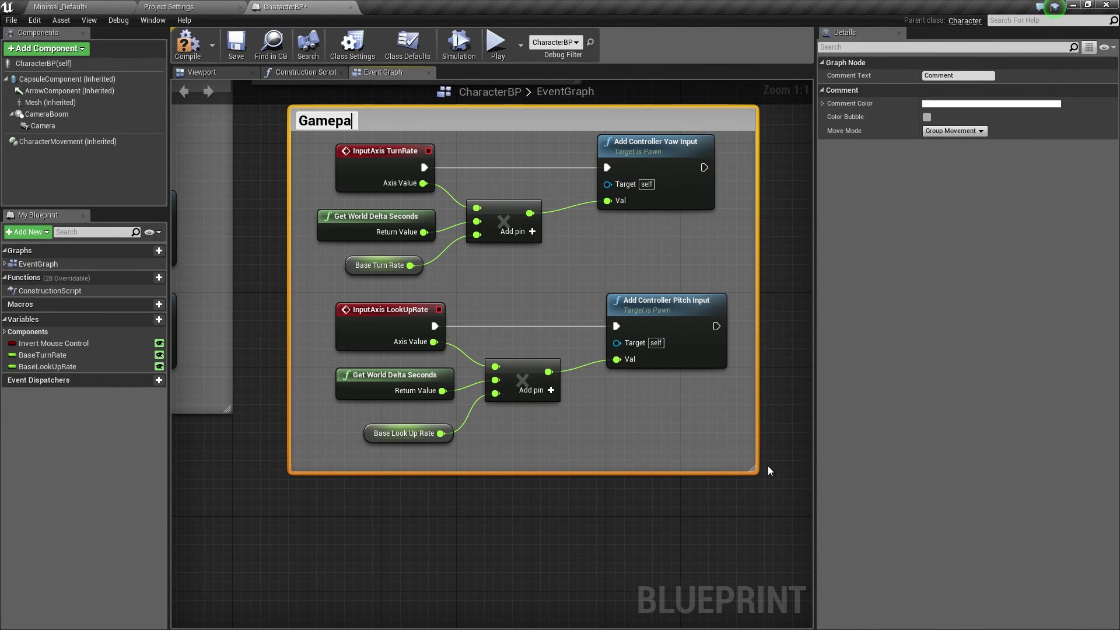
text(d Controls for)
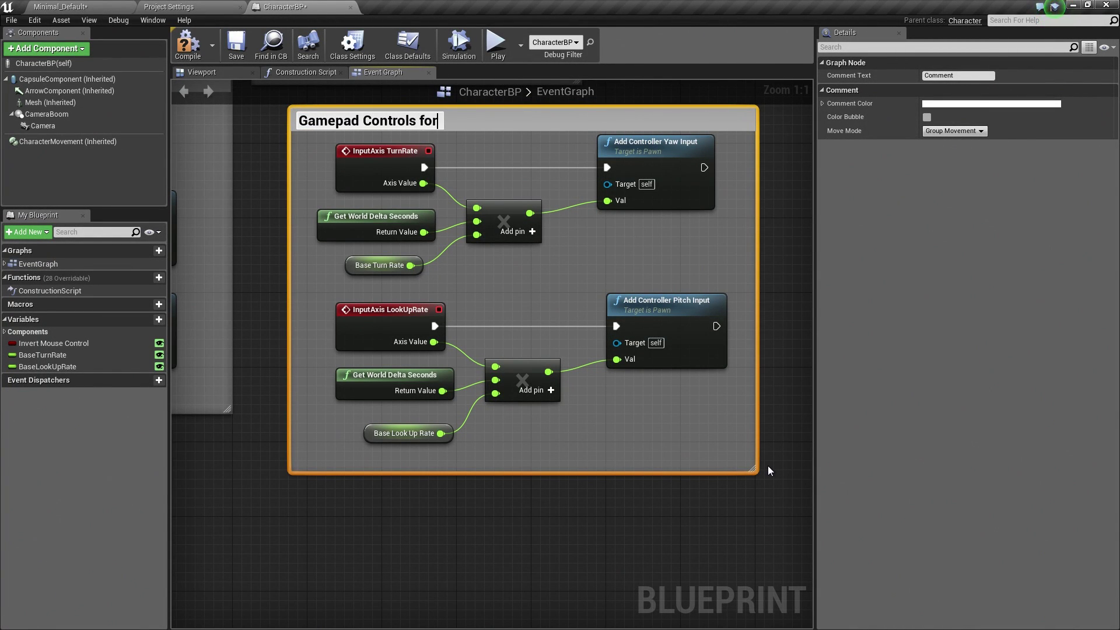
key(BackSpace)
key(BackSpace)
key(BackSpace)
text(for the )
text(Camera)
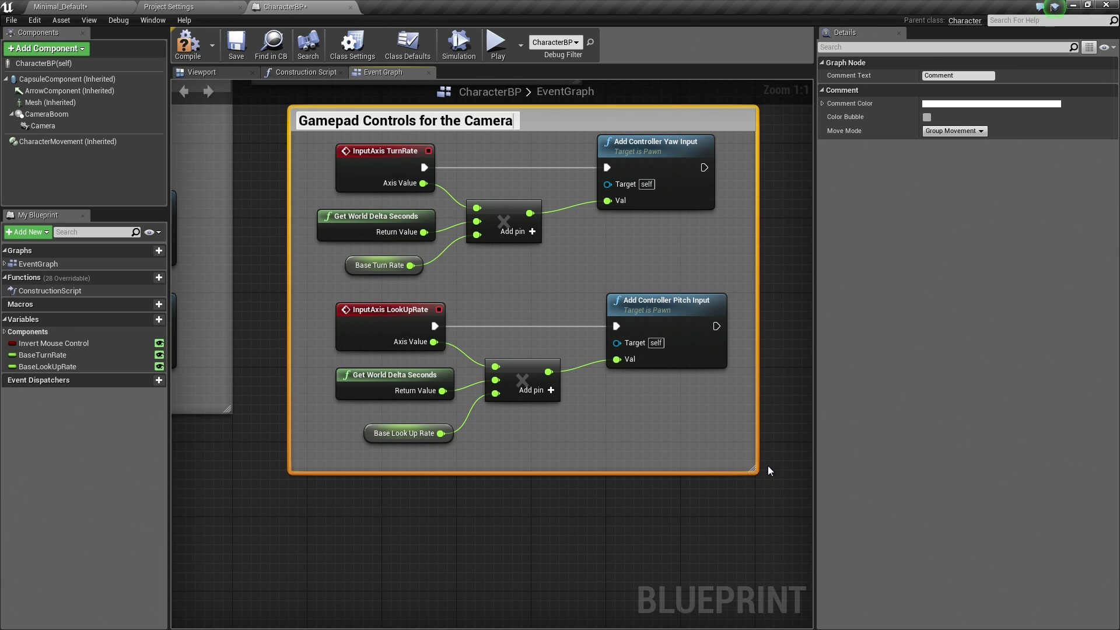
key(Return)
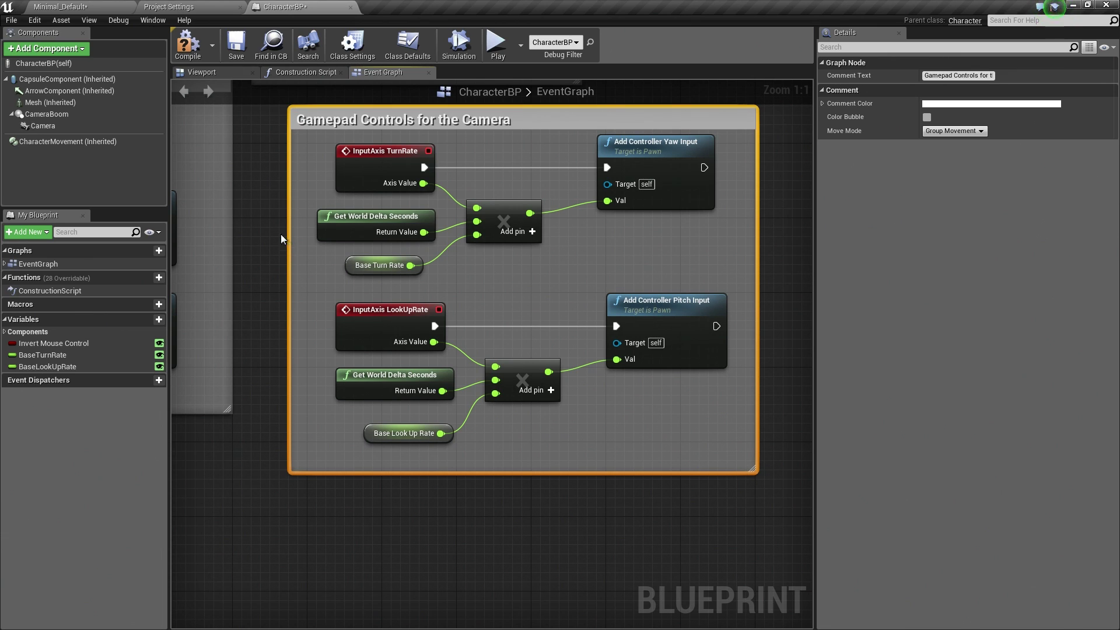
click(186, 60)
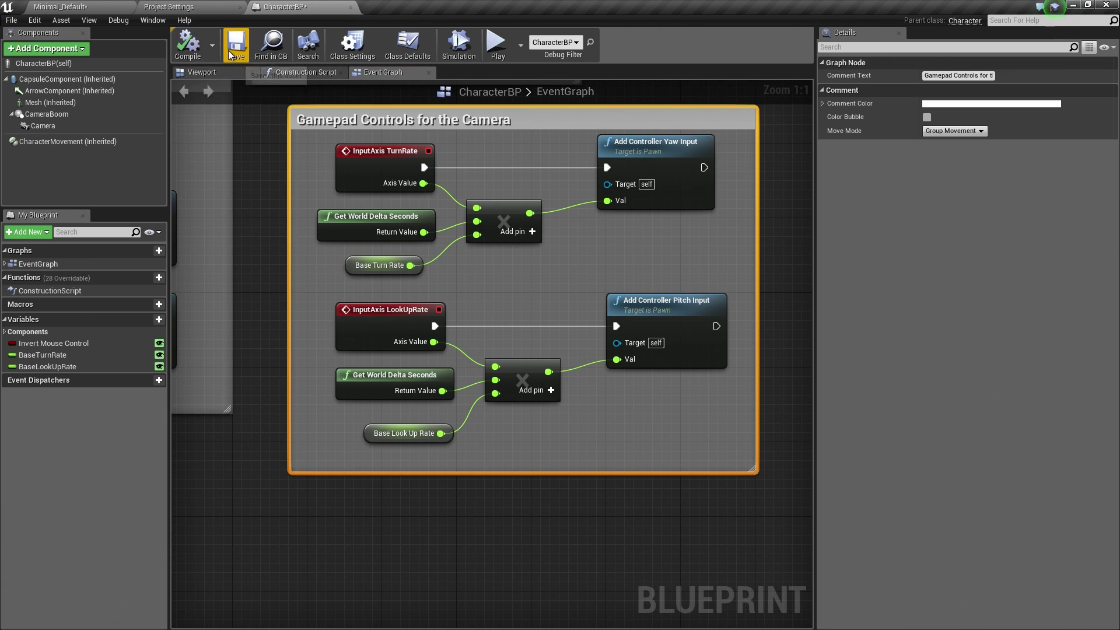
click(231, 49)
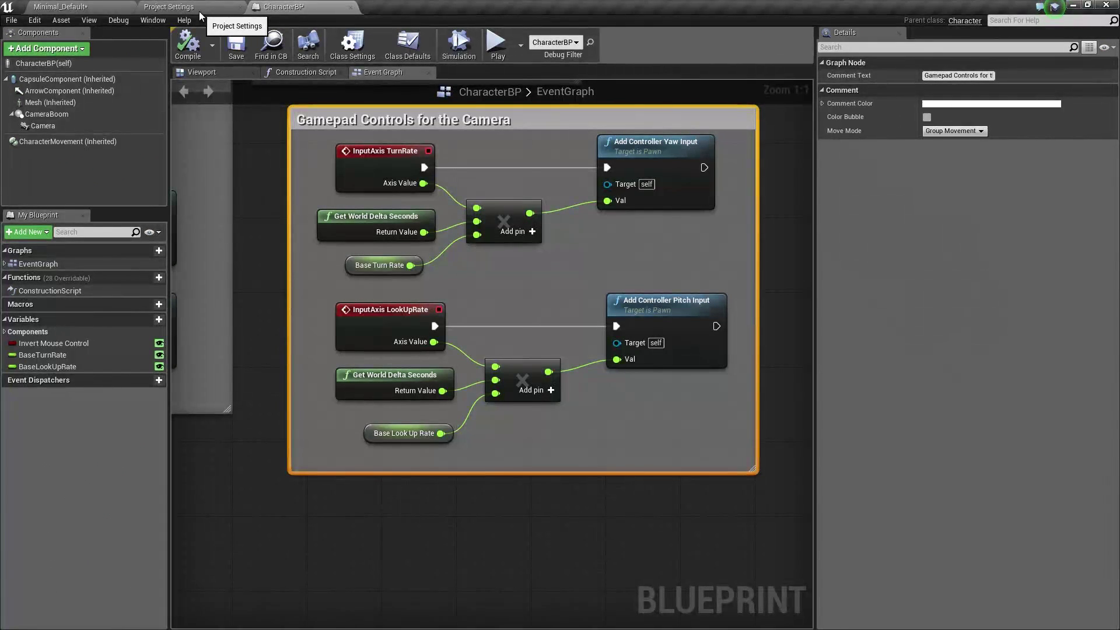
mouse_move(59, 7)
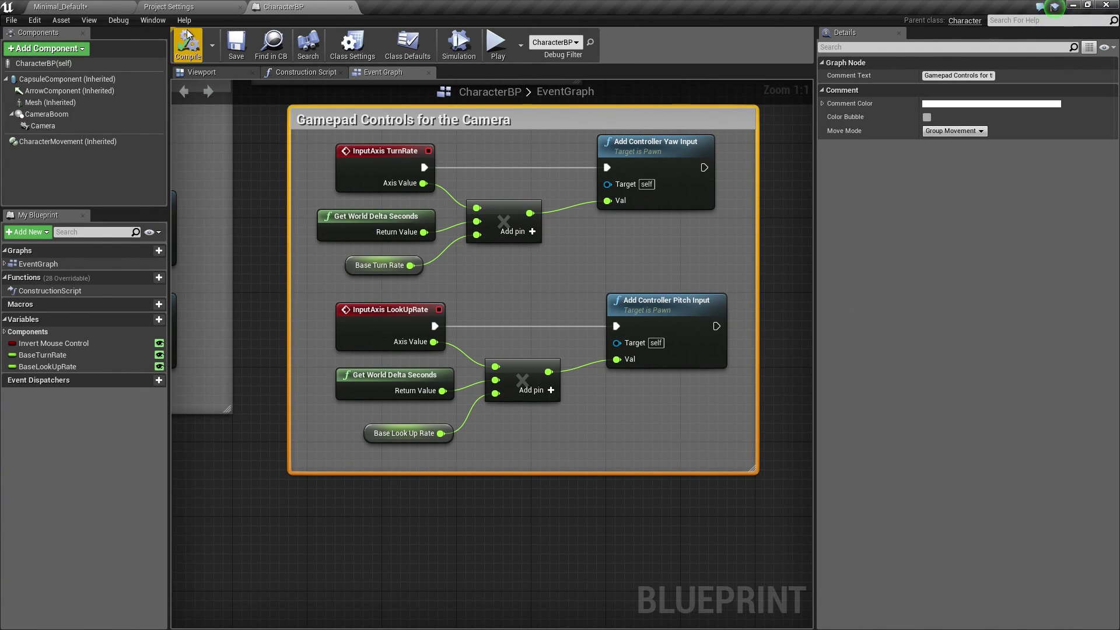
Switch to the Minimal_Default level and focus the viewport on the CharacterBP character.
click(88, 10)
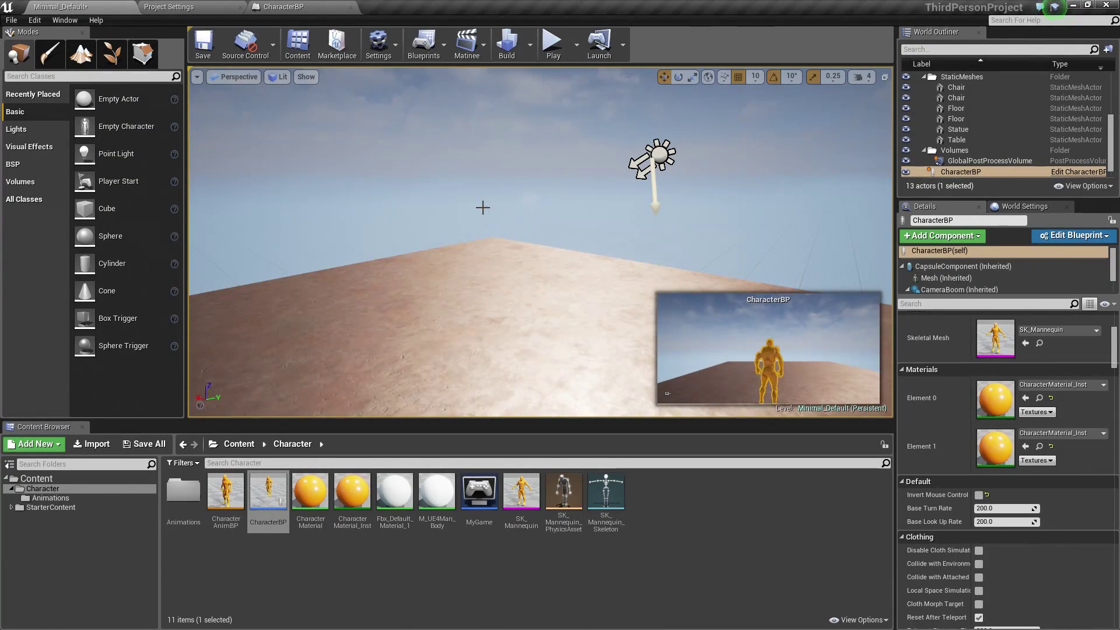
right_drag(482, 208, 483, 208)
key(f)
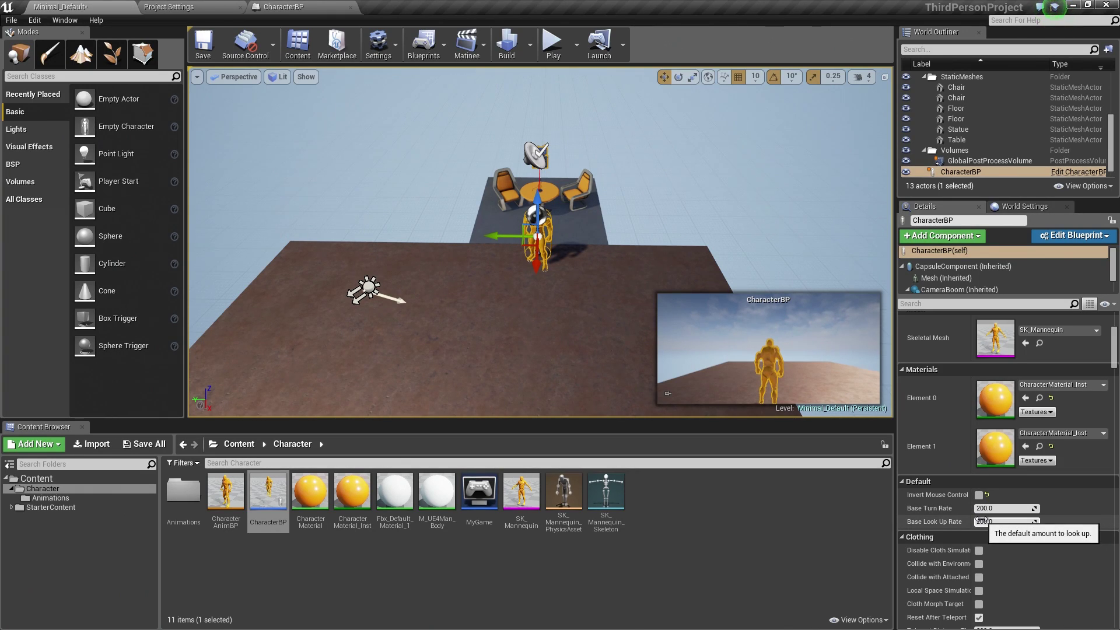
click(552, 52)
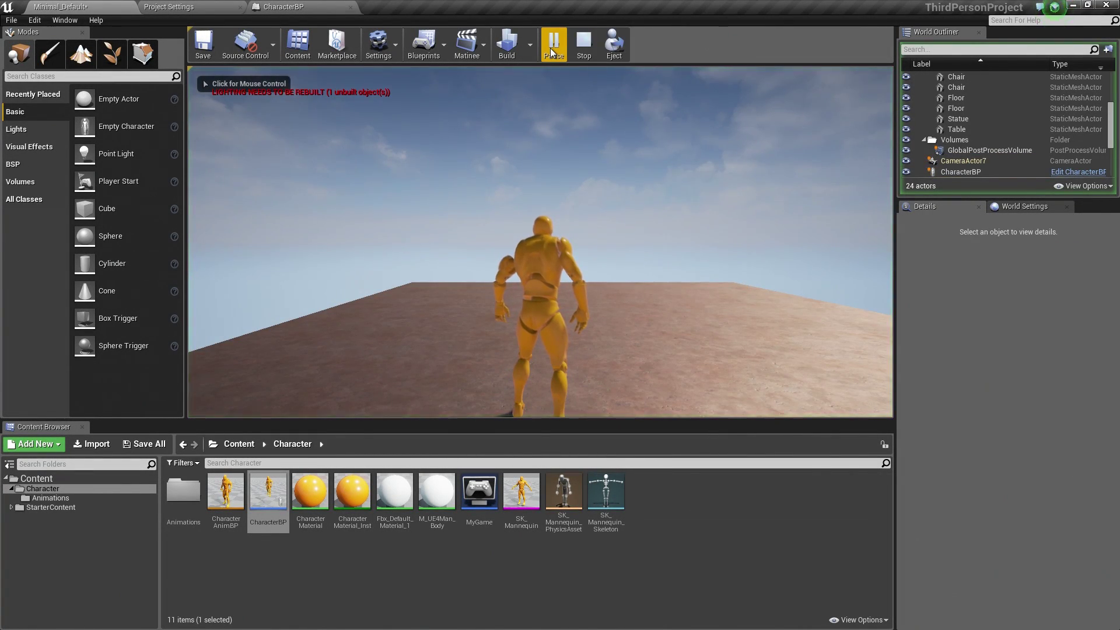
click(540, 245)
key(w)
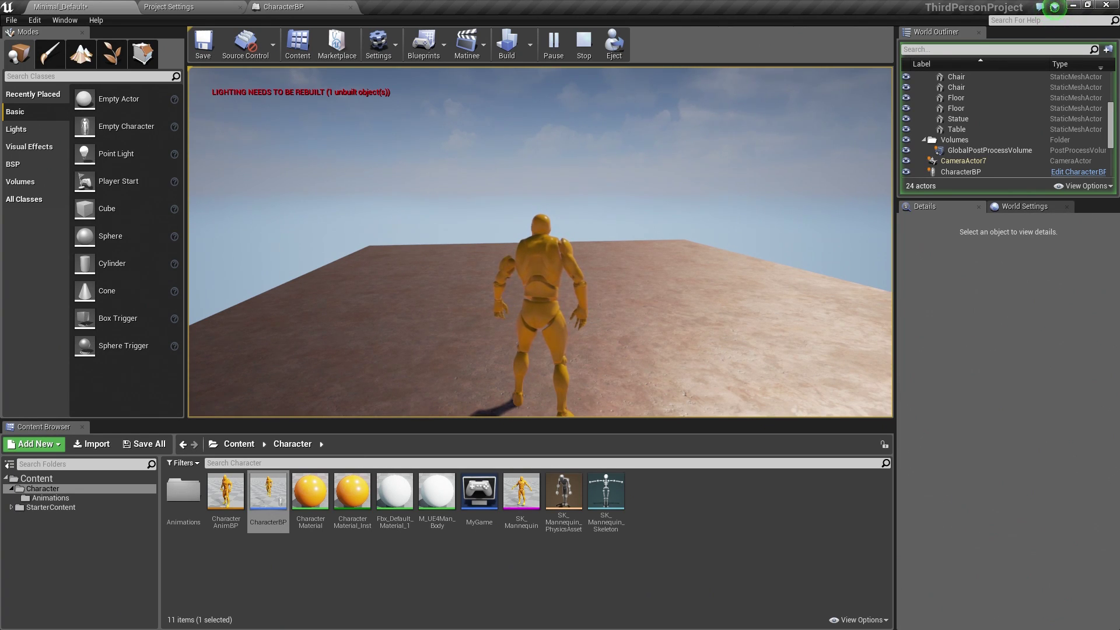
key(w)
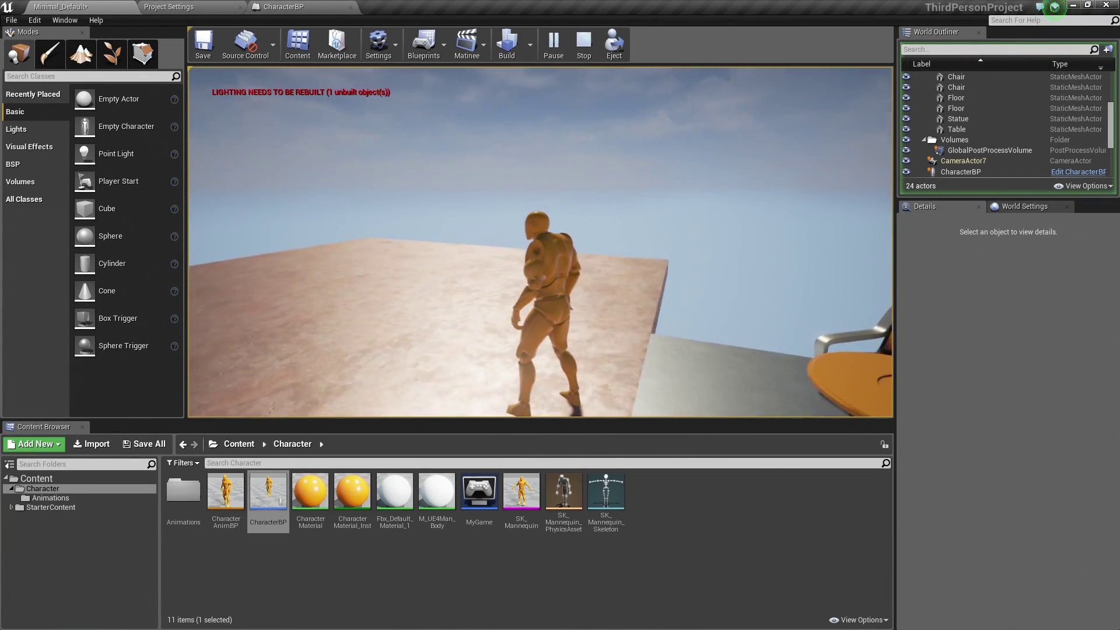
key(w)
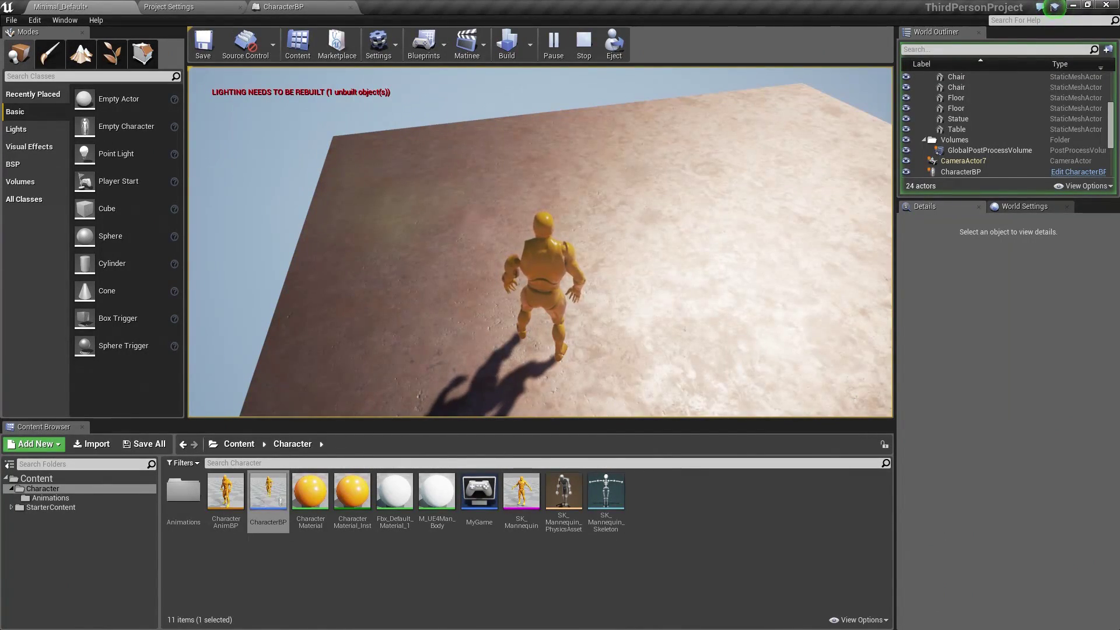
key(Escape)
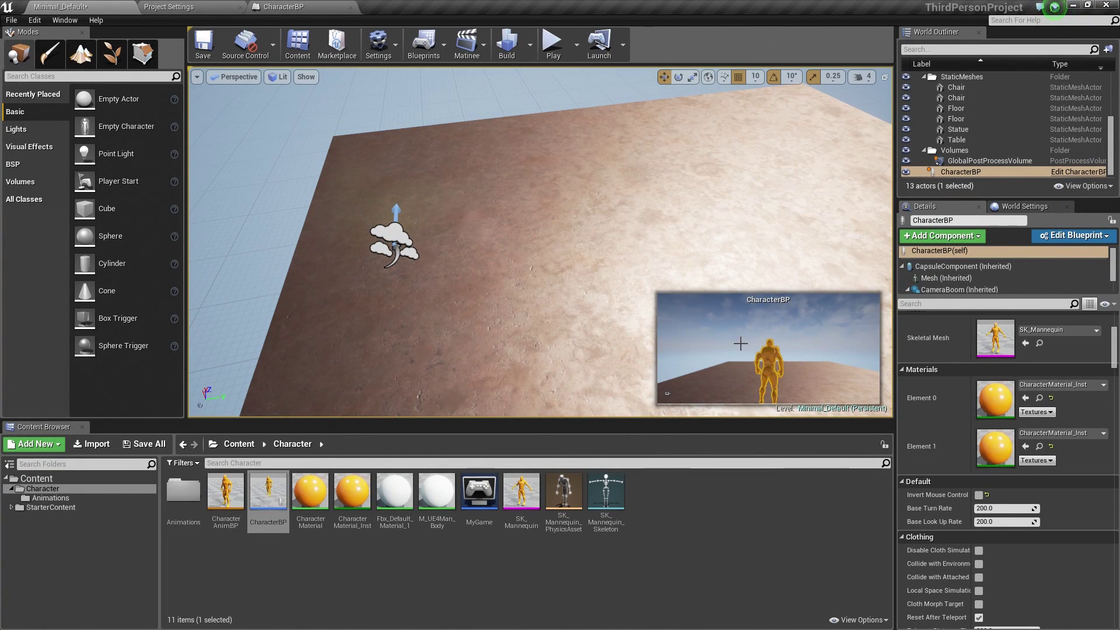
Return to the CharacterBP event graph, panned to show the Jump and camera comments.
click(296, 7)
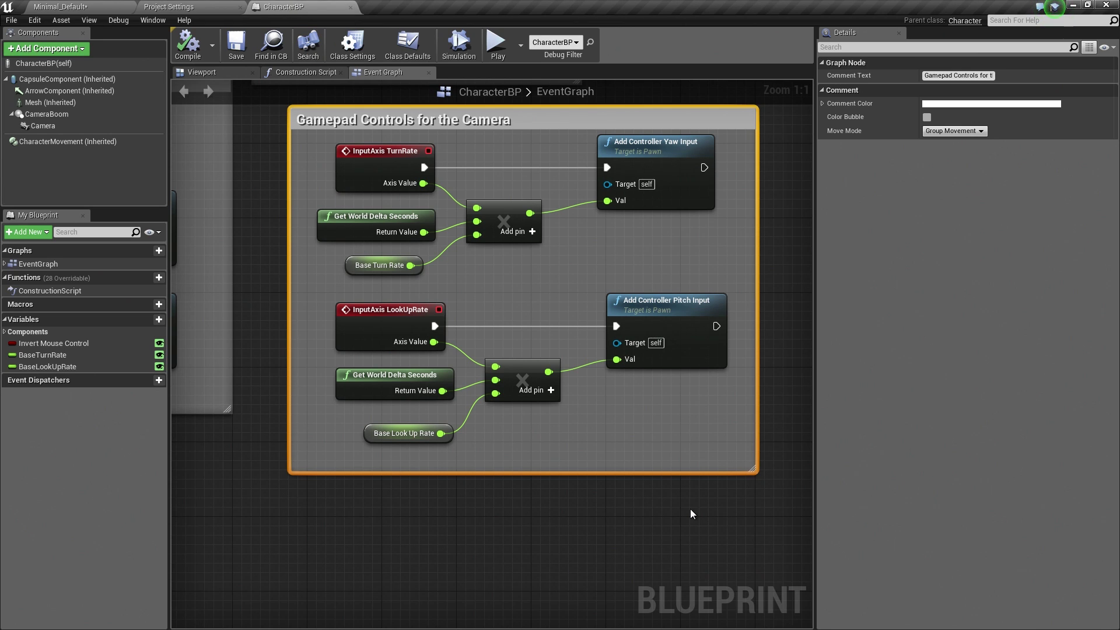
mouse_move(690, 514)
right_down()
mouse_move(385, 604)
mouse_move(296, 588)
right_up()
scroll(502, 359, down, 1)
scroll(502, 359, down, 2)
scroll(506, 409, down, 1)
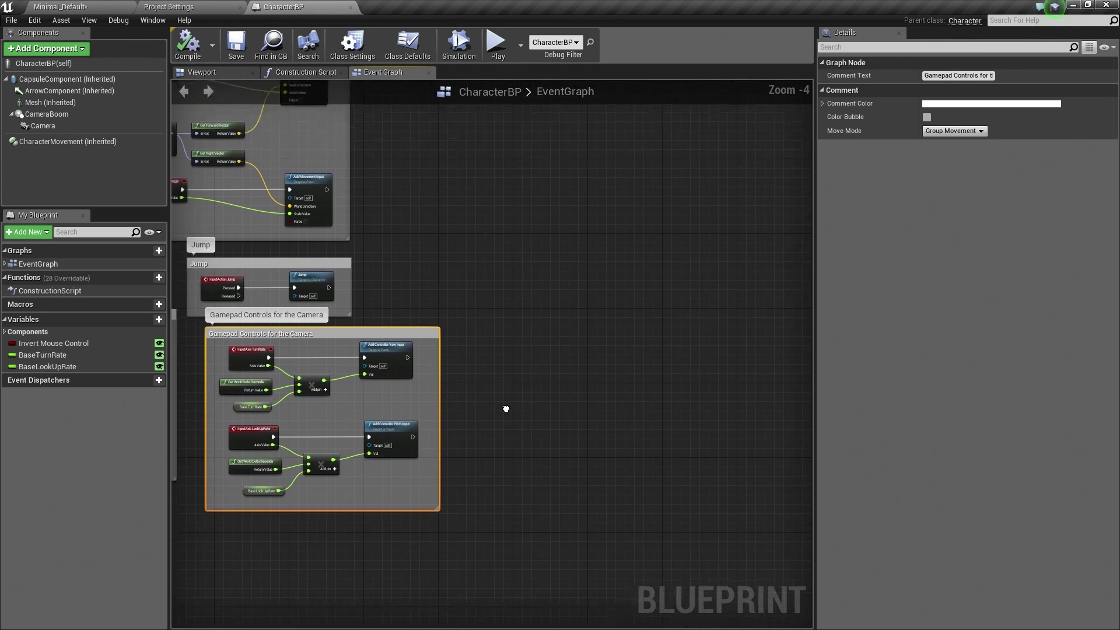
right_drag(506, 409, 507, 338)
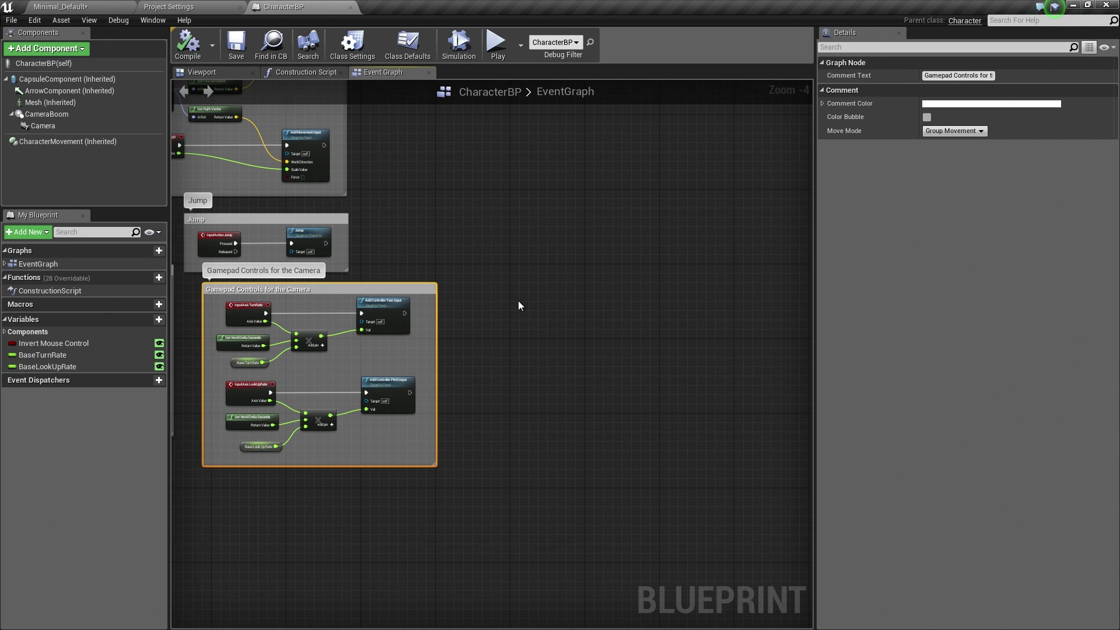
Add an InputTouch event node from the 'touch' search, replacing a first misplaced one.
right_click(518, 306)
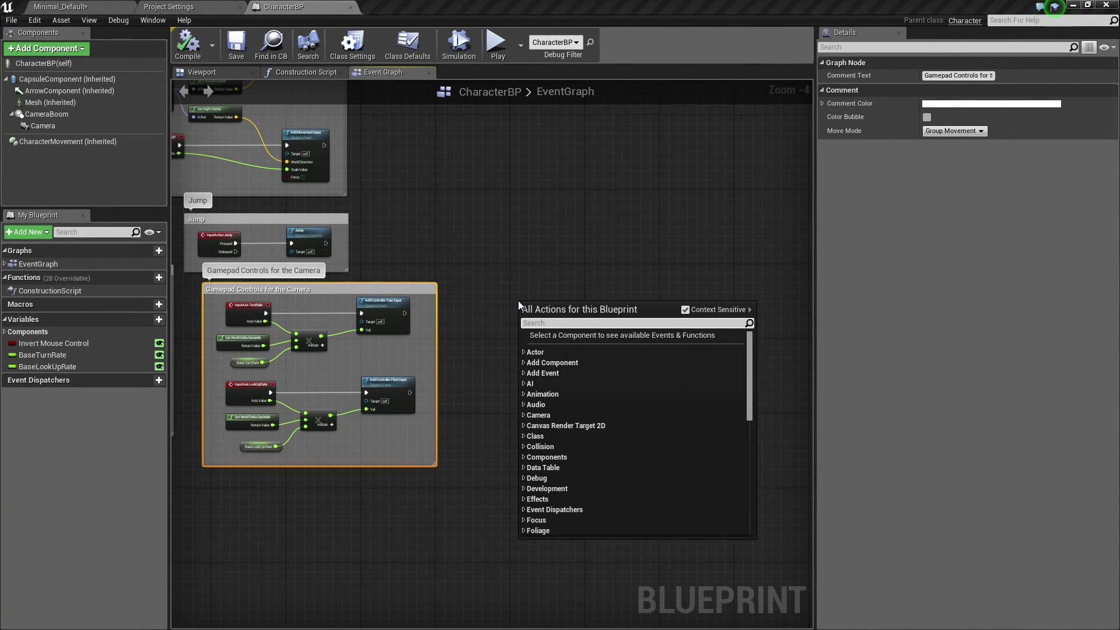
text(input touch)
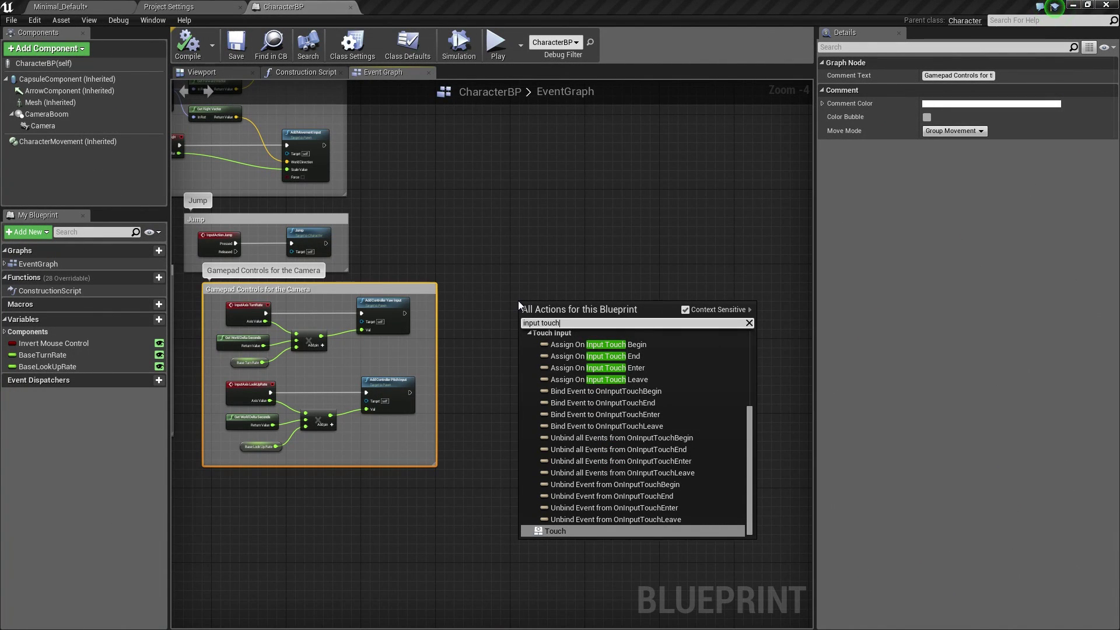
scroll(558, 419, up, 3)
scroll(561, 423, up, 2)
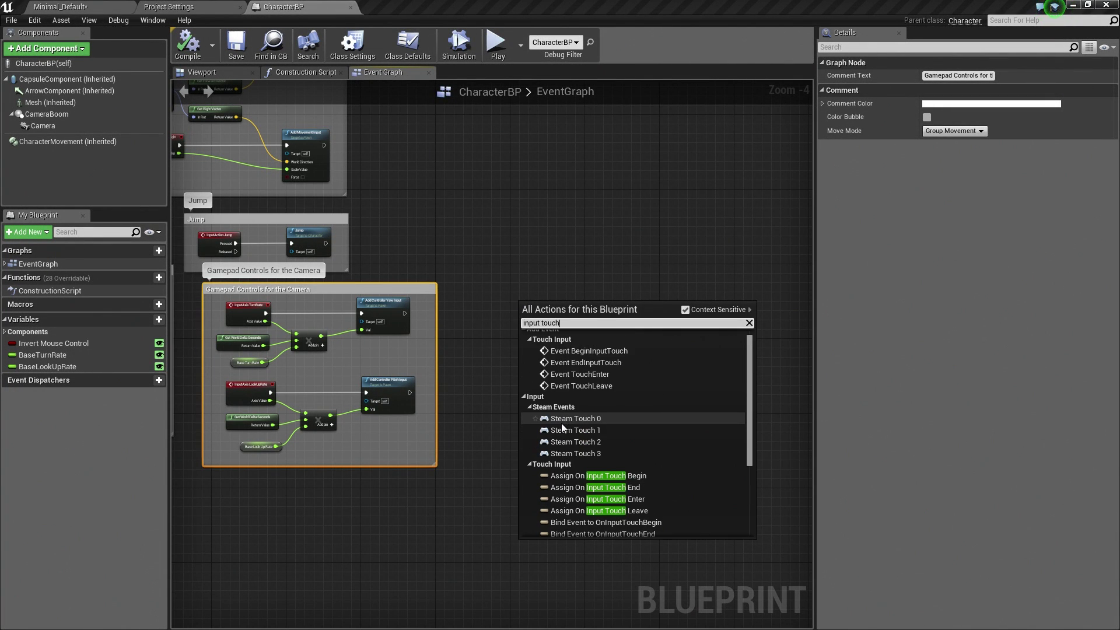
scroll(560, 423, up, 1)
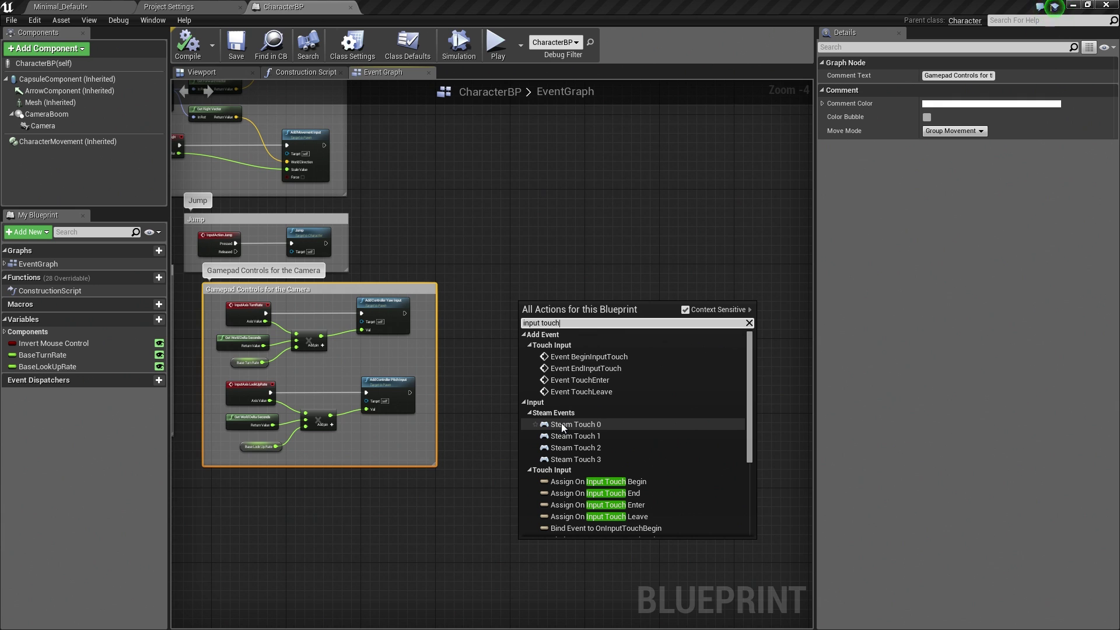
scroll(561, 430, down, 3)
scroll(561, 430, down, 2)
click(550, 533)
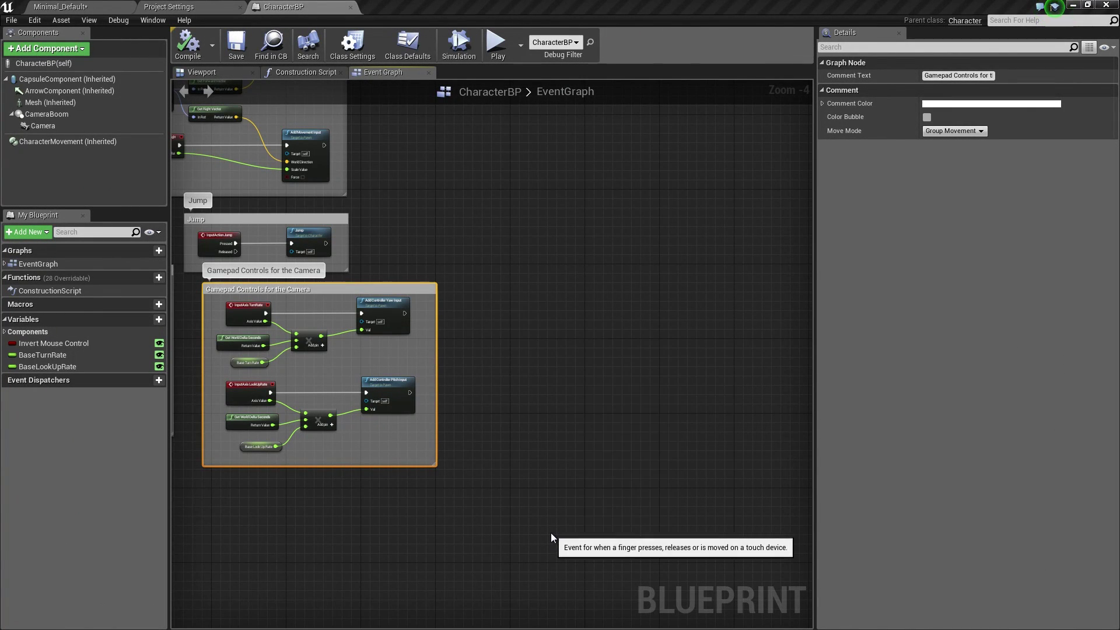
scroll(557, 418, up, 4)
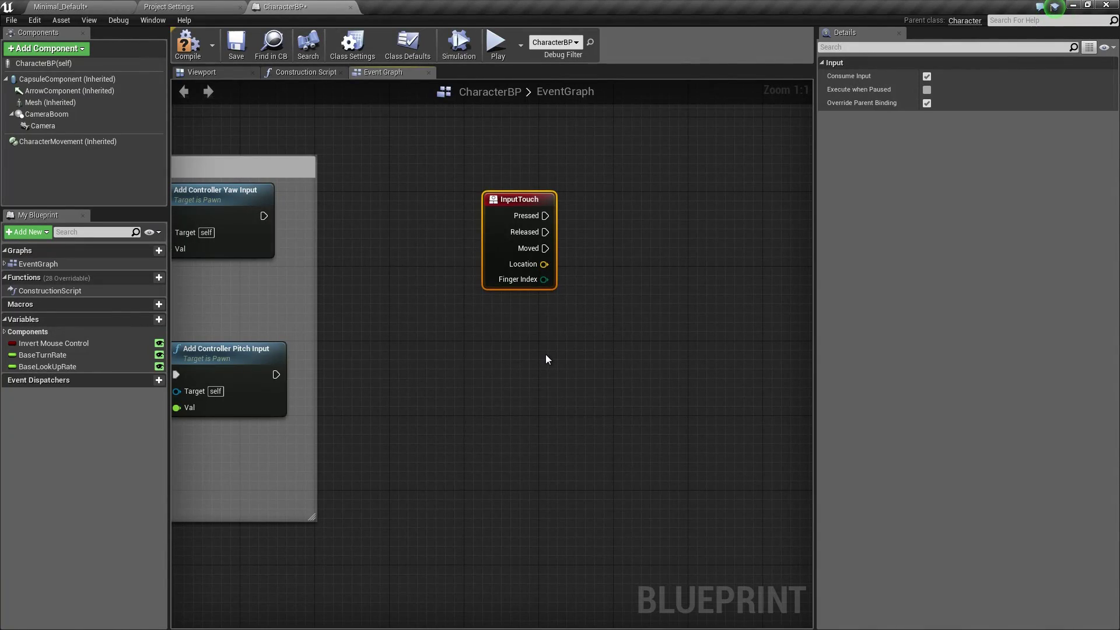
key(Delete)
right_click(514, 208)
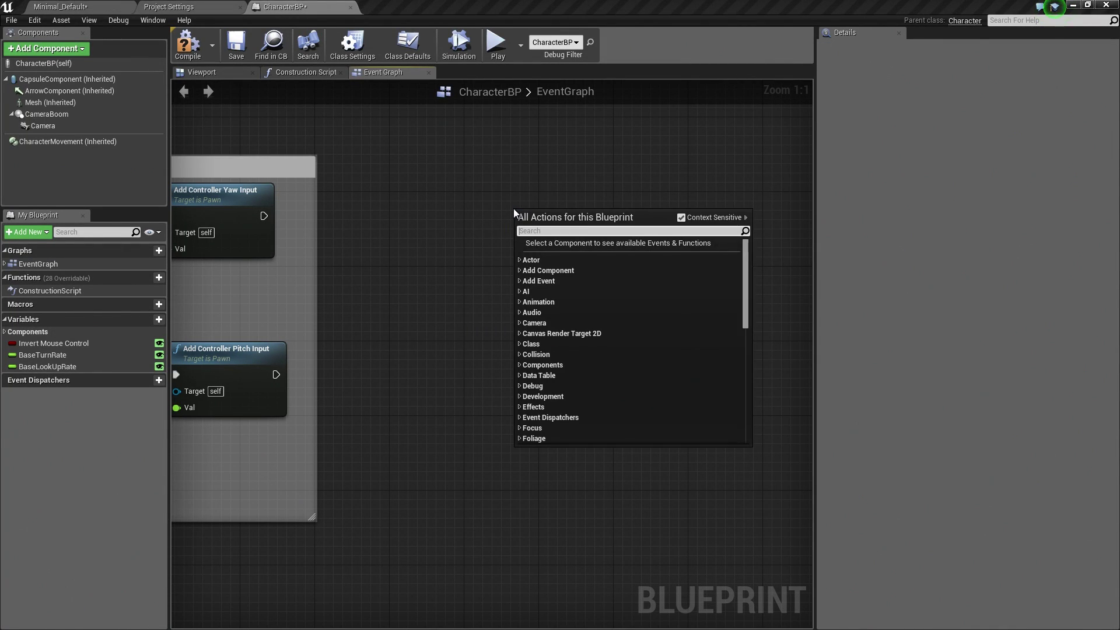
text(tou)
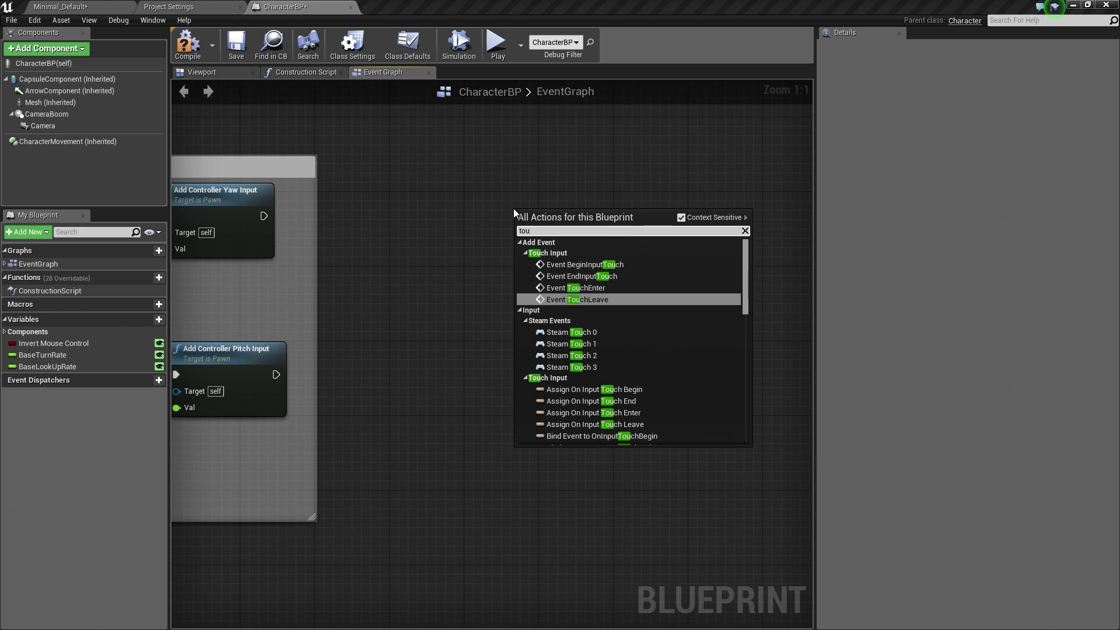
text(ch)
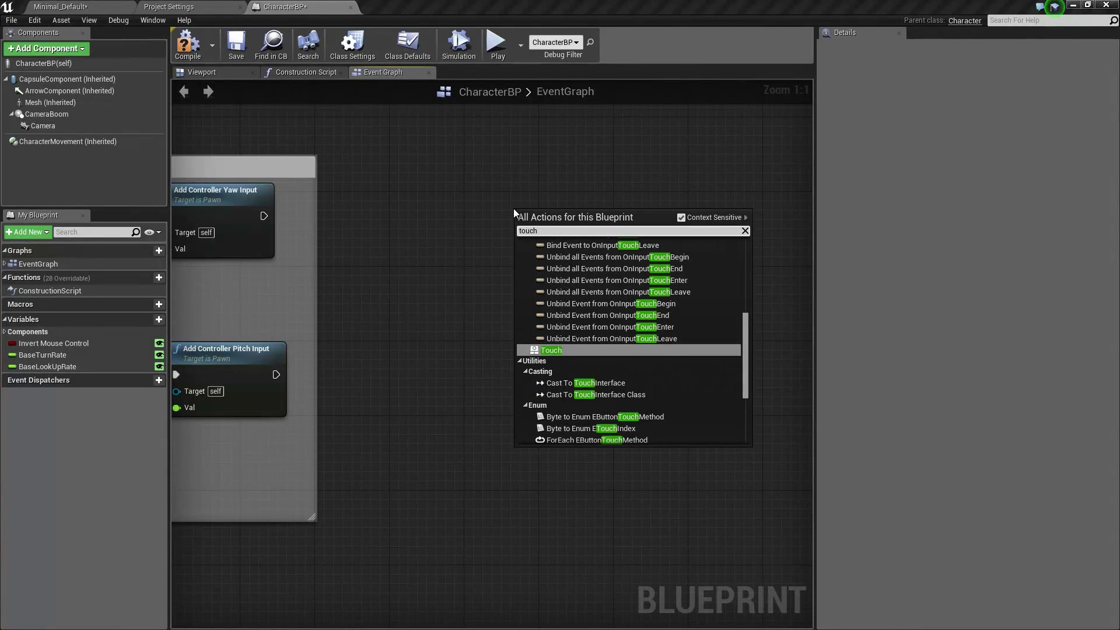
click(550, 350)
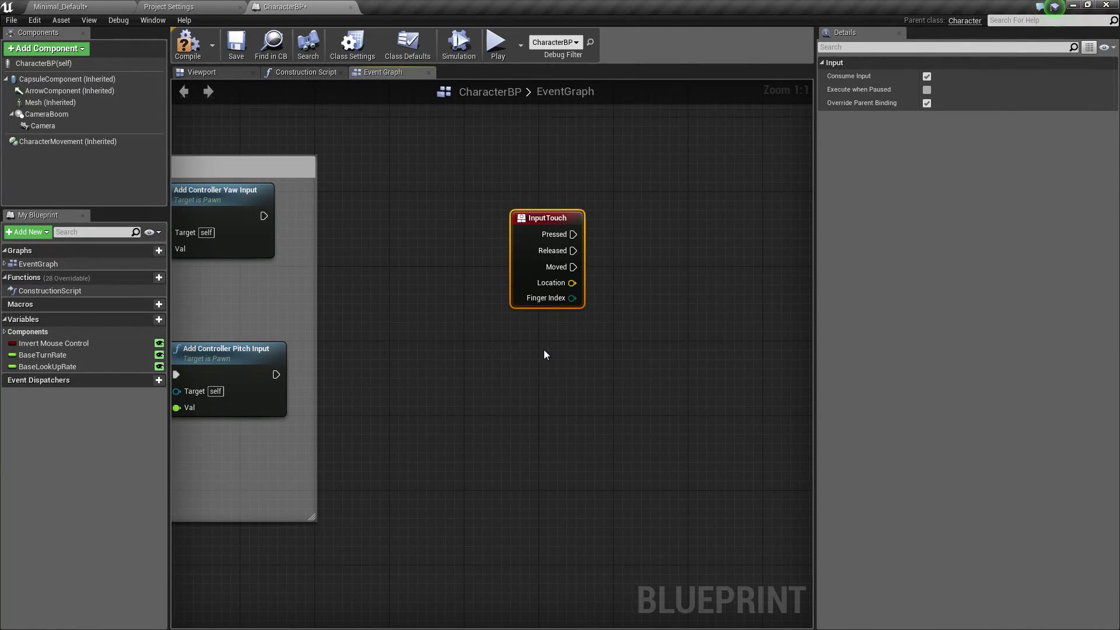
mouse_move(547, 259)
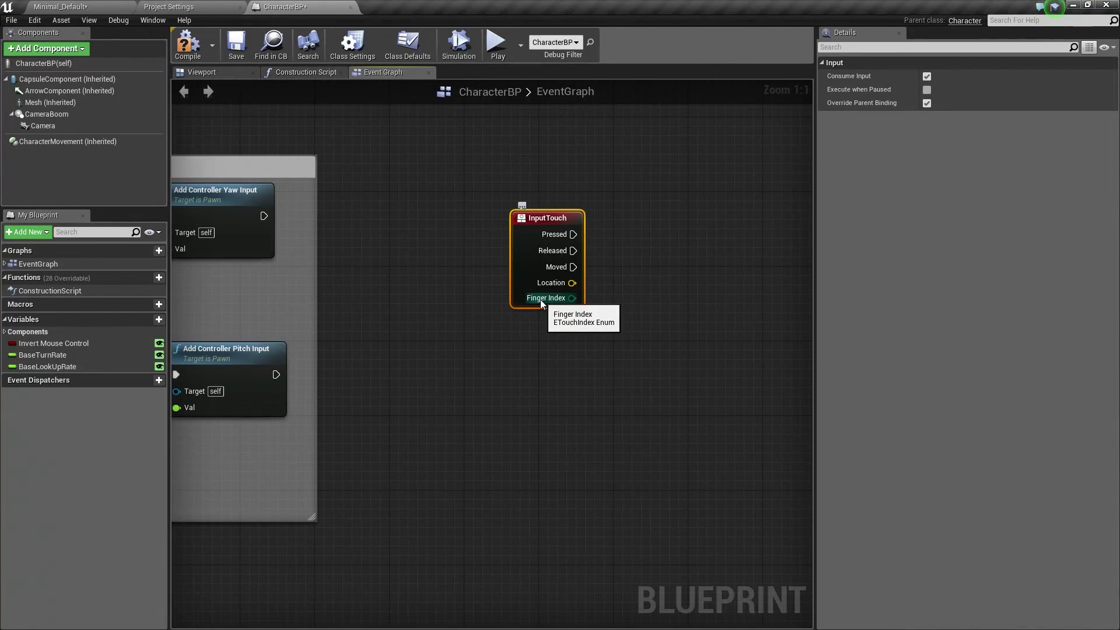
Feed InputTouch's Finger Index into an Equal (Enum) node set to Touch 1.
drag(541, 301, 635, 285)
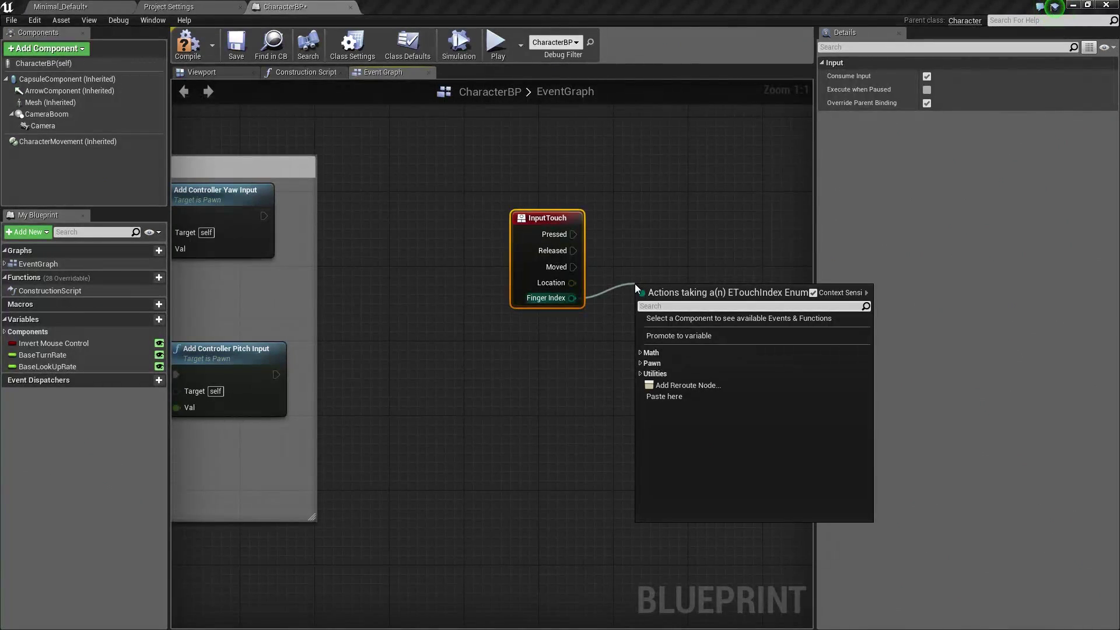
text(=)
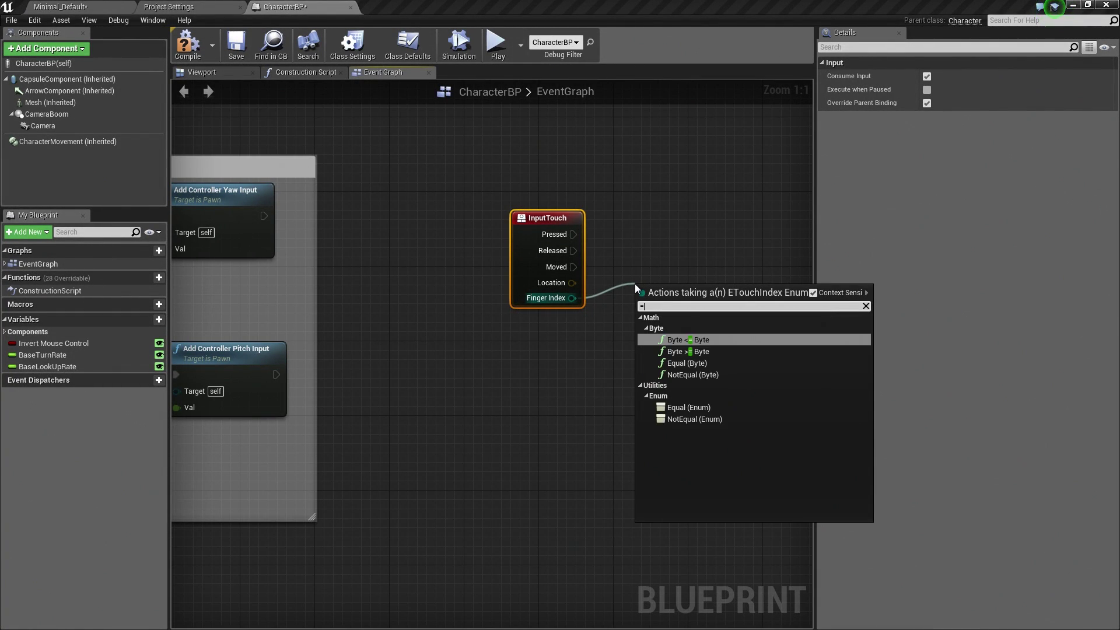
text(=)
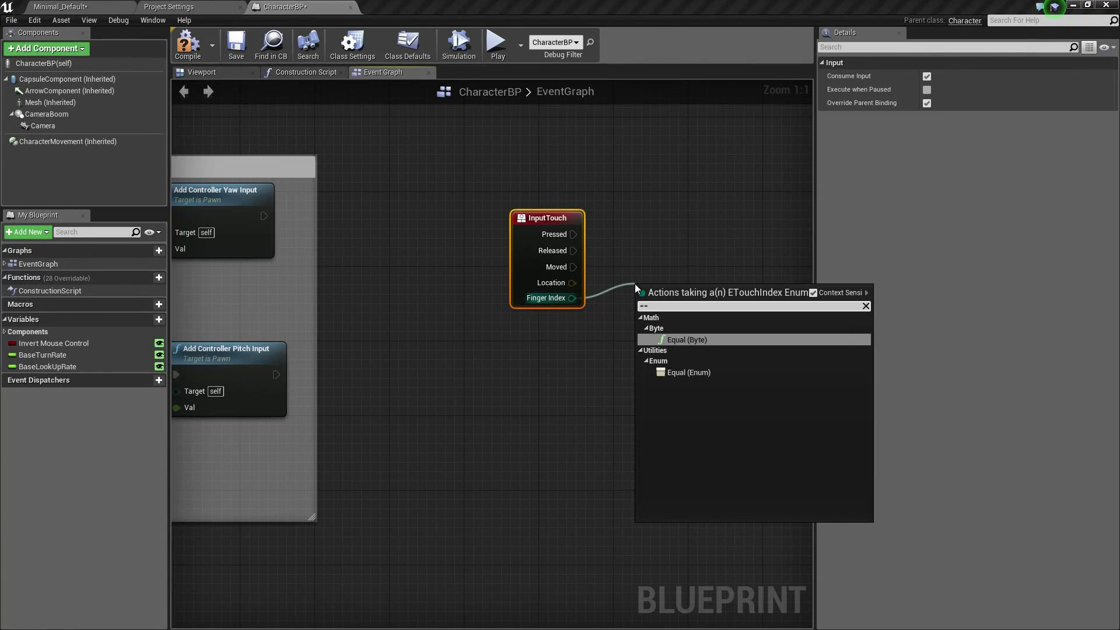
click(684, 374)
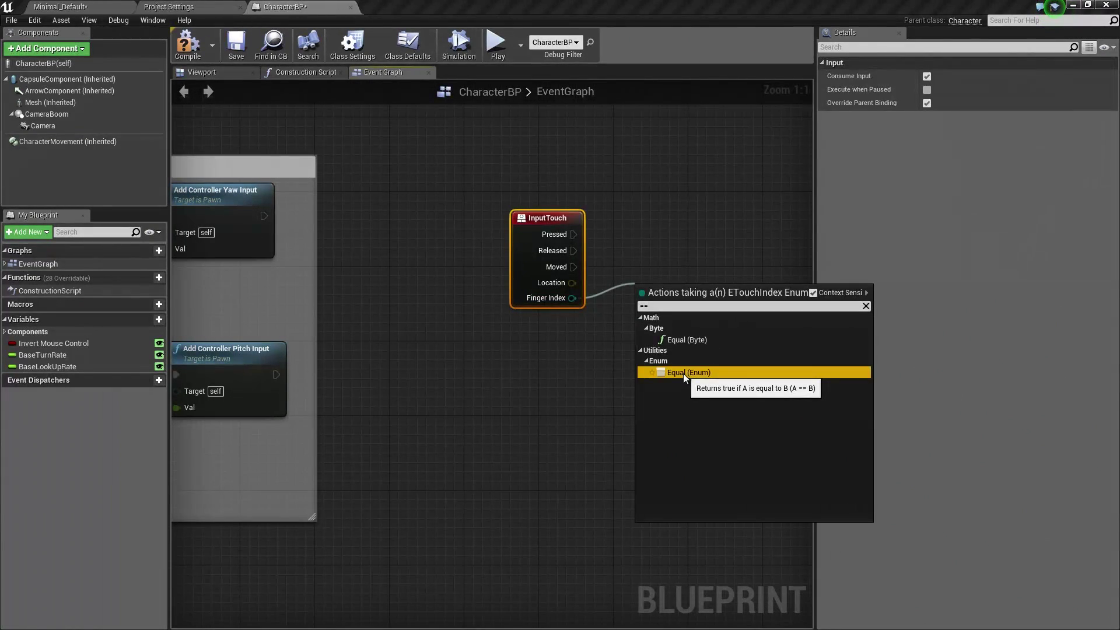
click(695, 311)
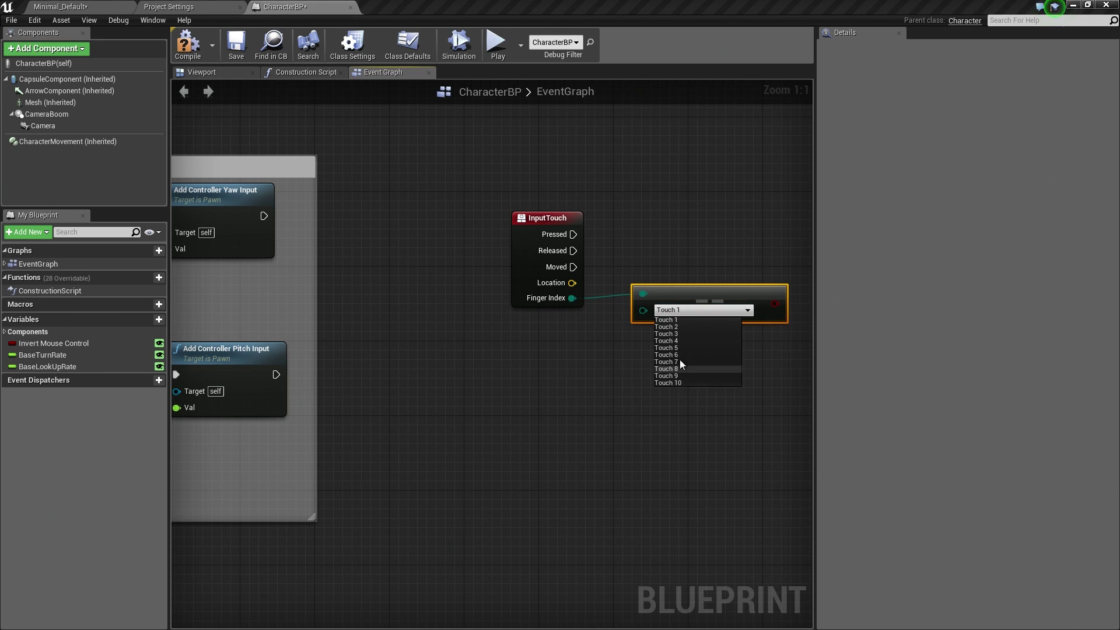
click(681, 320)
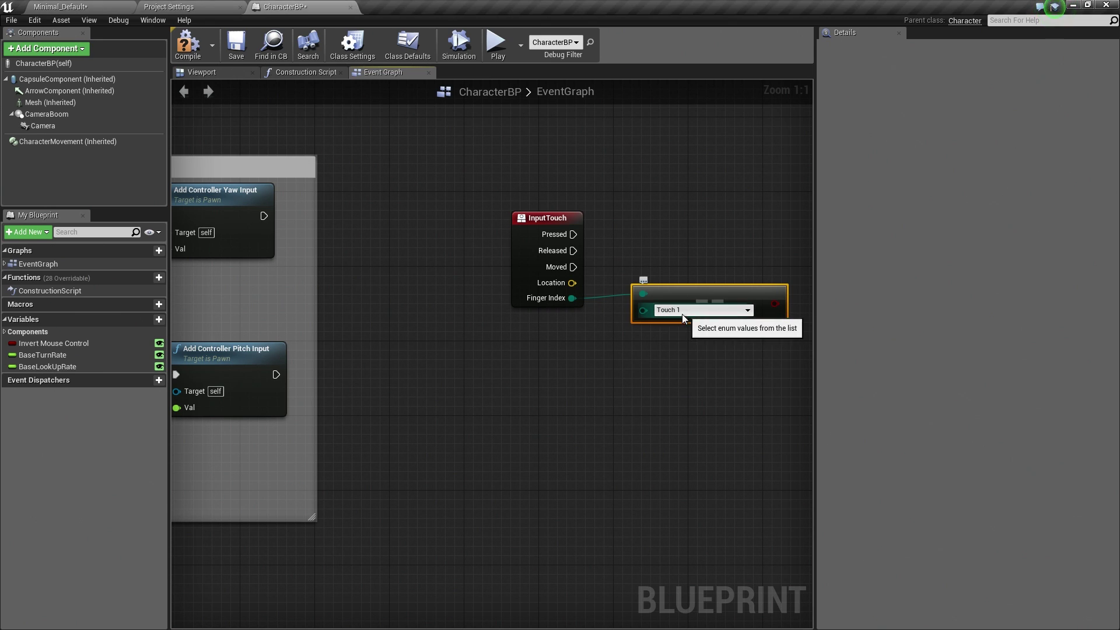
right_drag(675, 372, 578, 470)
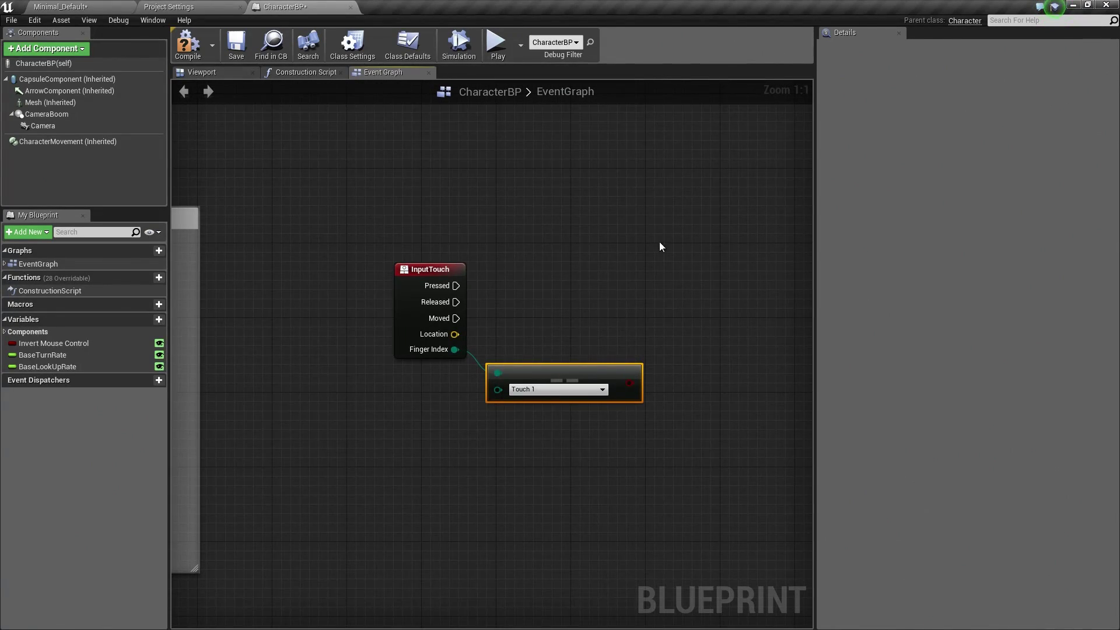
Add a Branch conditioned on the Touch 1 comparison and driven by touch Pressed.
click(659, 266)
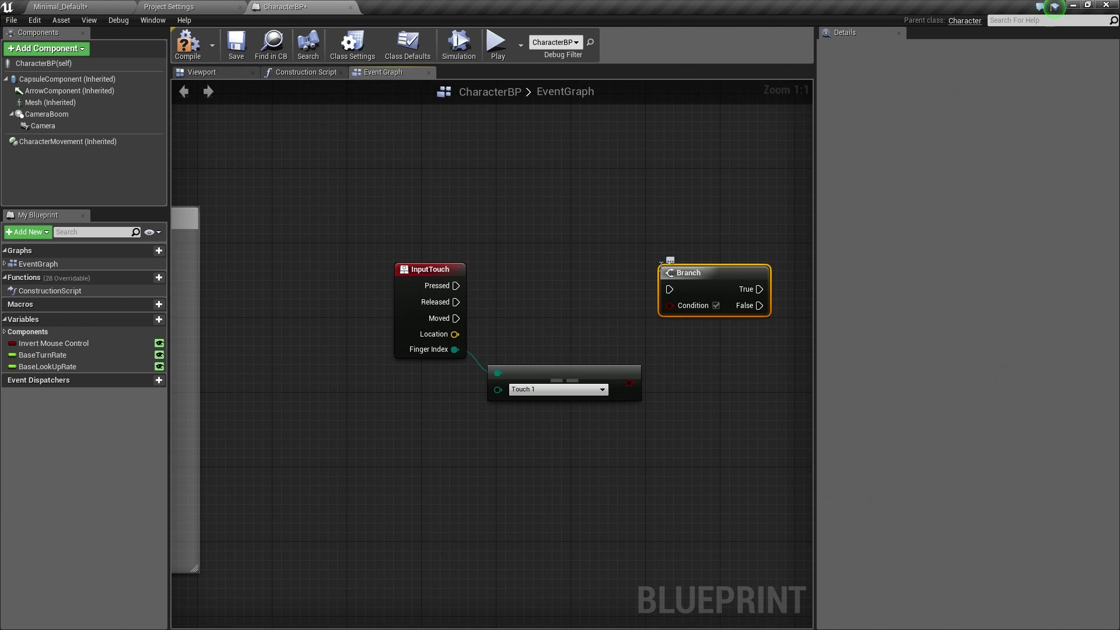
drag(630, 384, 671, 306)
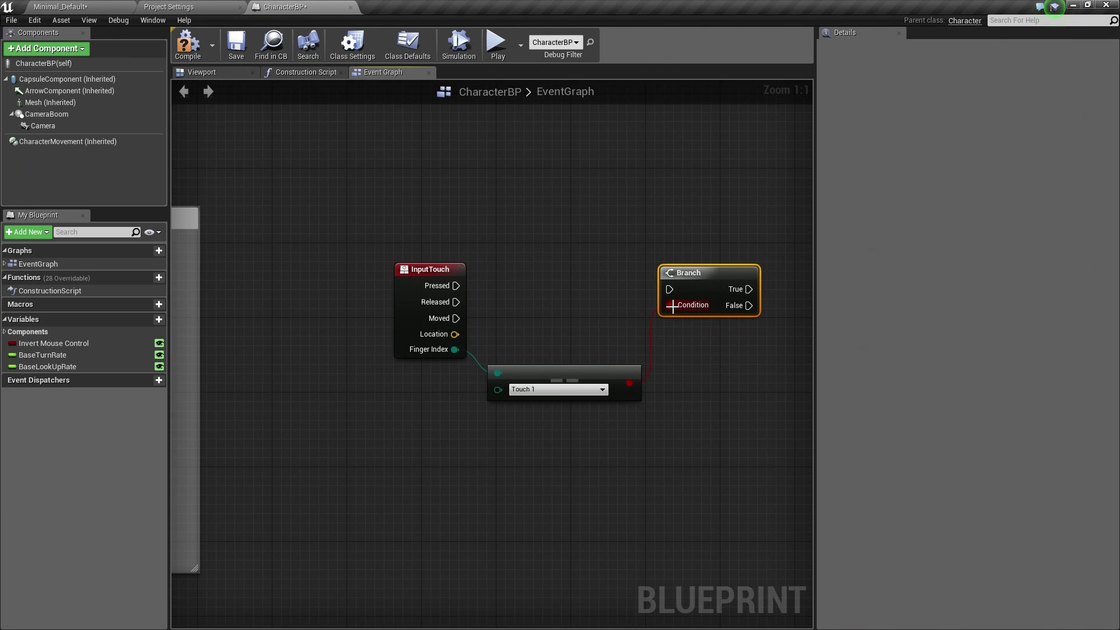
mouse_move(455, 285)
mouse_down()
mouse_move(486, 255)
mouse_move(667, 288)
mouse_up()
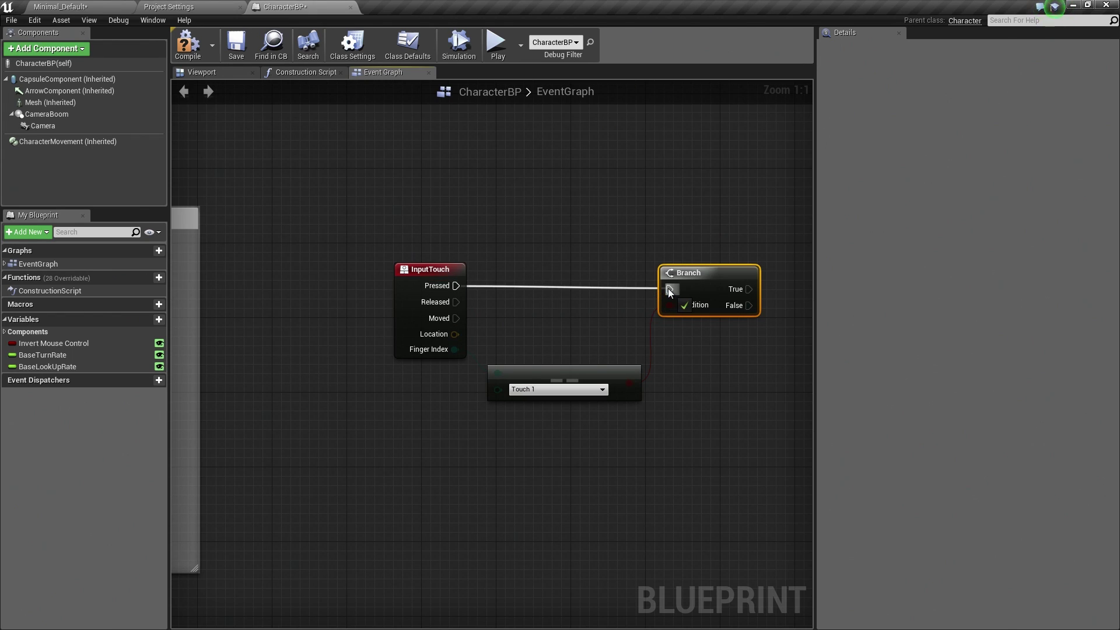
right_drag(710, 355, 537, 377)
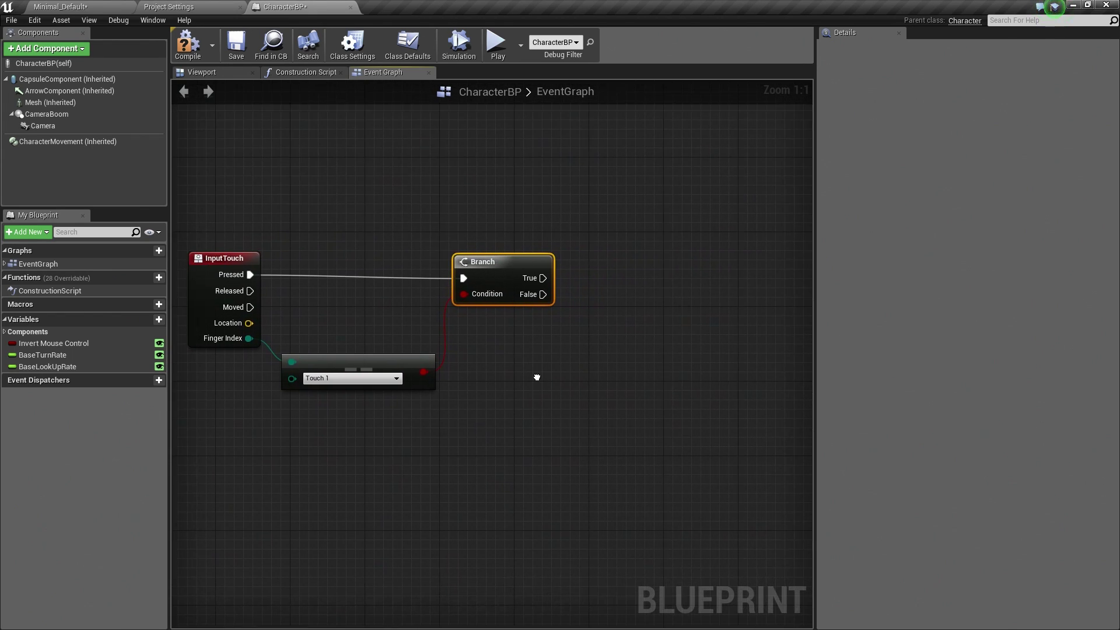
Attach a Jump node to the Branch's True output.
drag(541, 278, 624, 280)
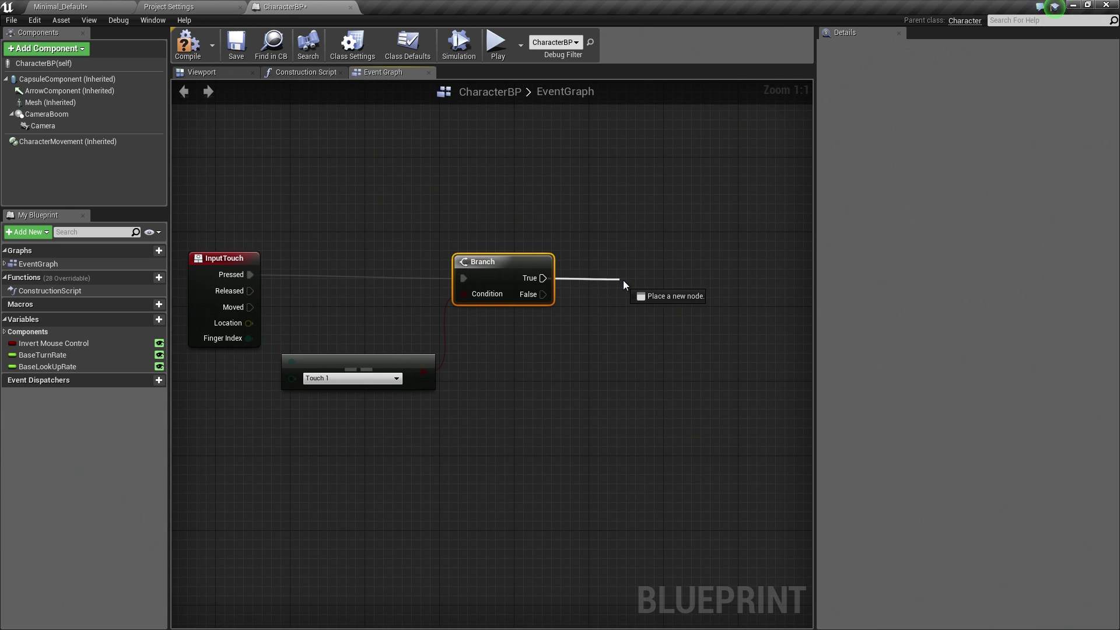
text(jump)
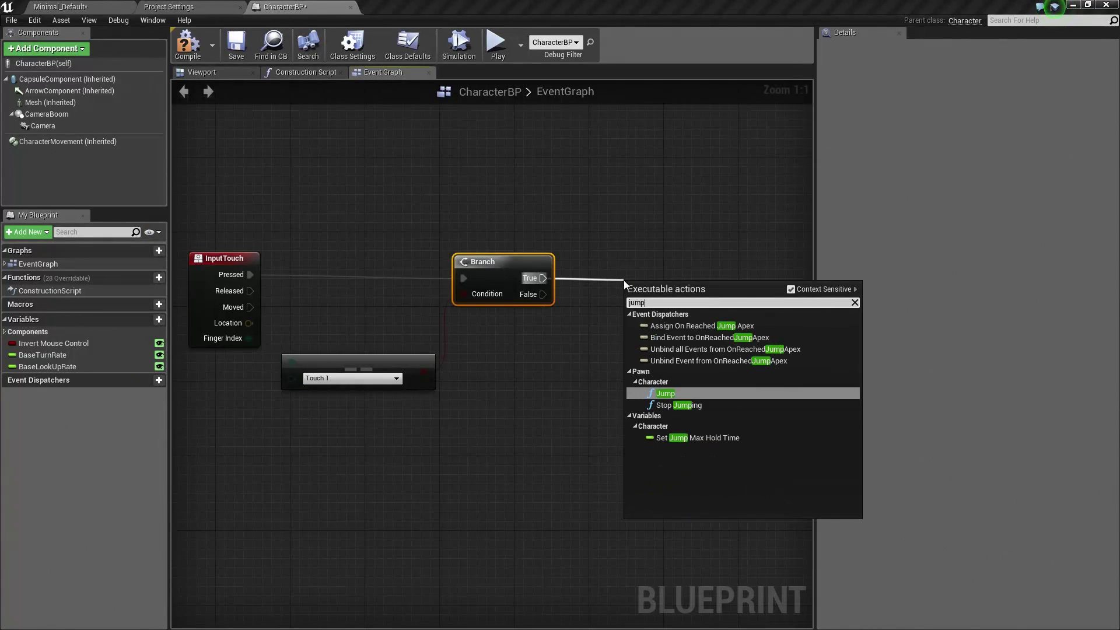
key(Return)
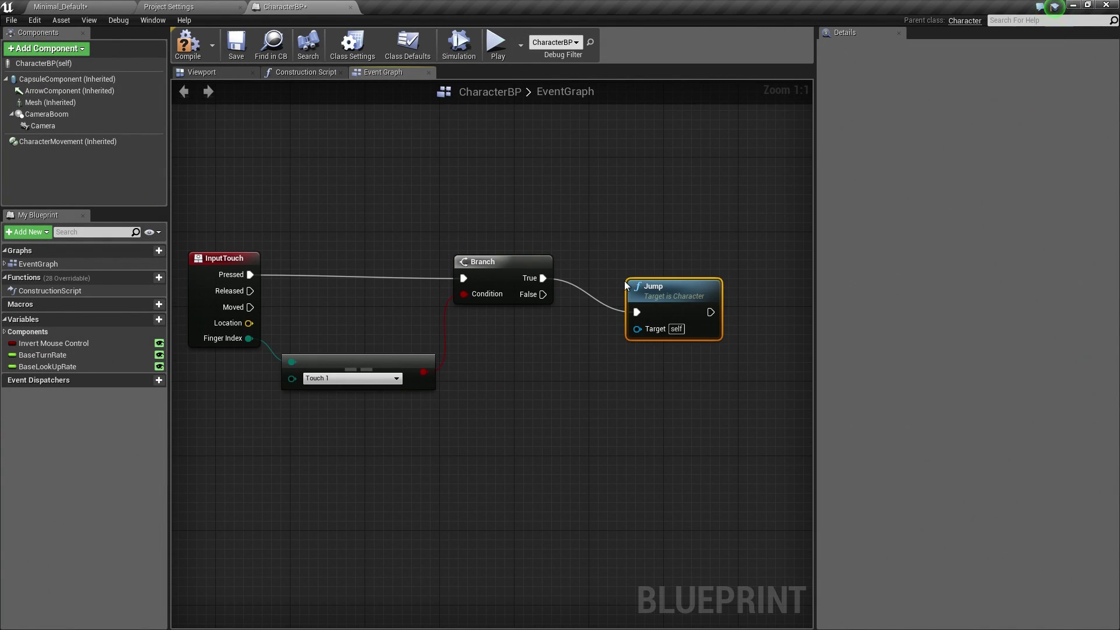
drag(638, 281, 627, 269)
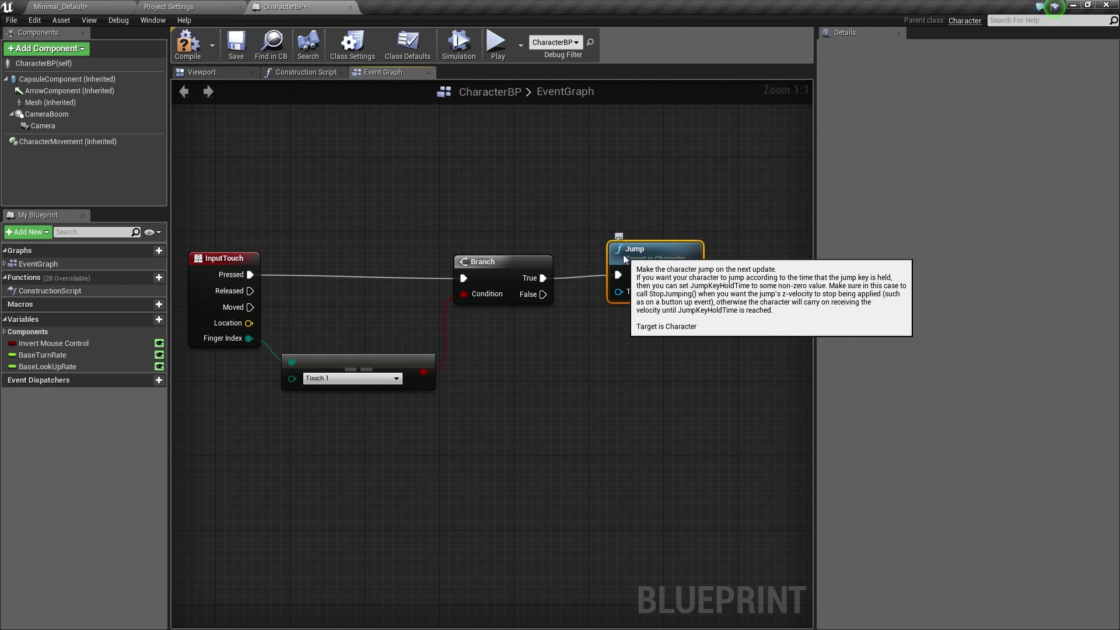
right_drag(565, 357, 615, 360)
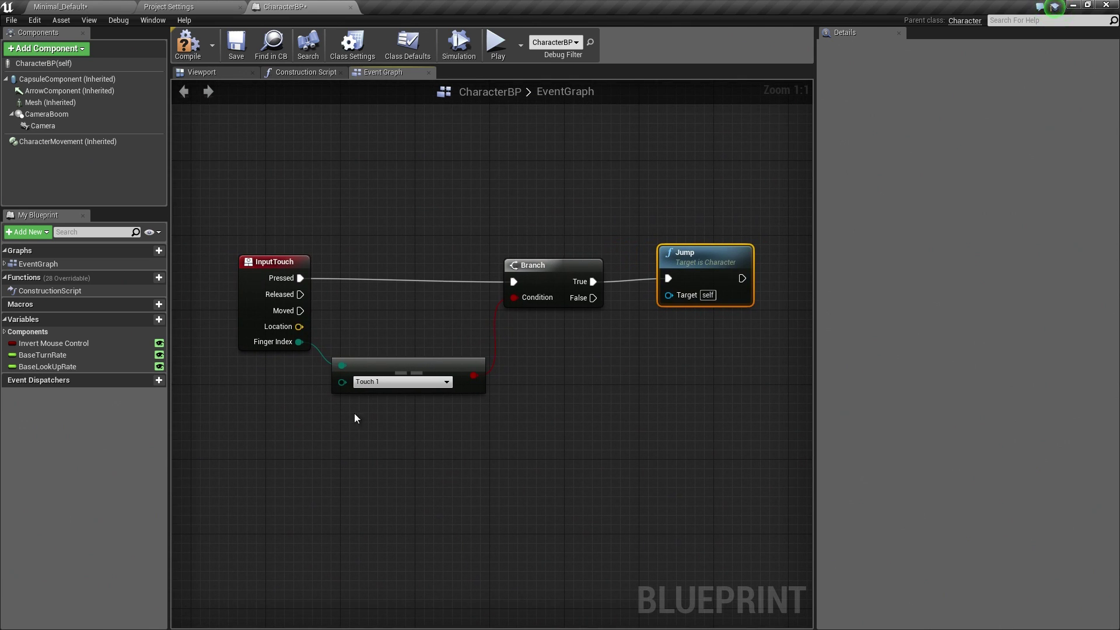
Wrap the four touch-to-jump nodes in a 'Touch Jump' comment, then compile and save CharacterBP.
drag(208, 195, 757, 450)
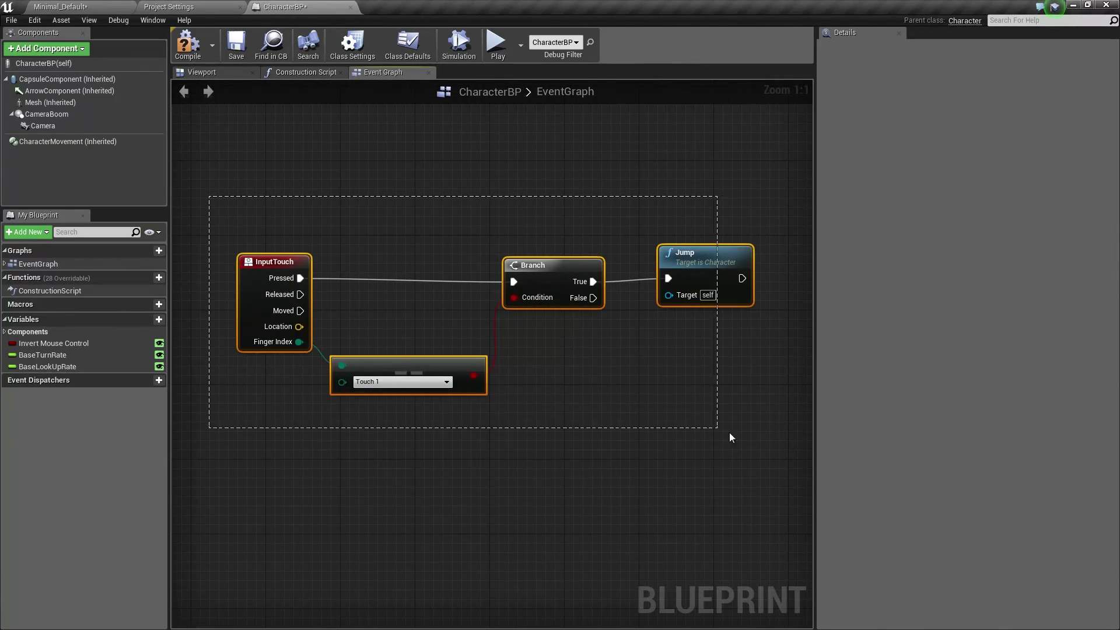
text(c)
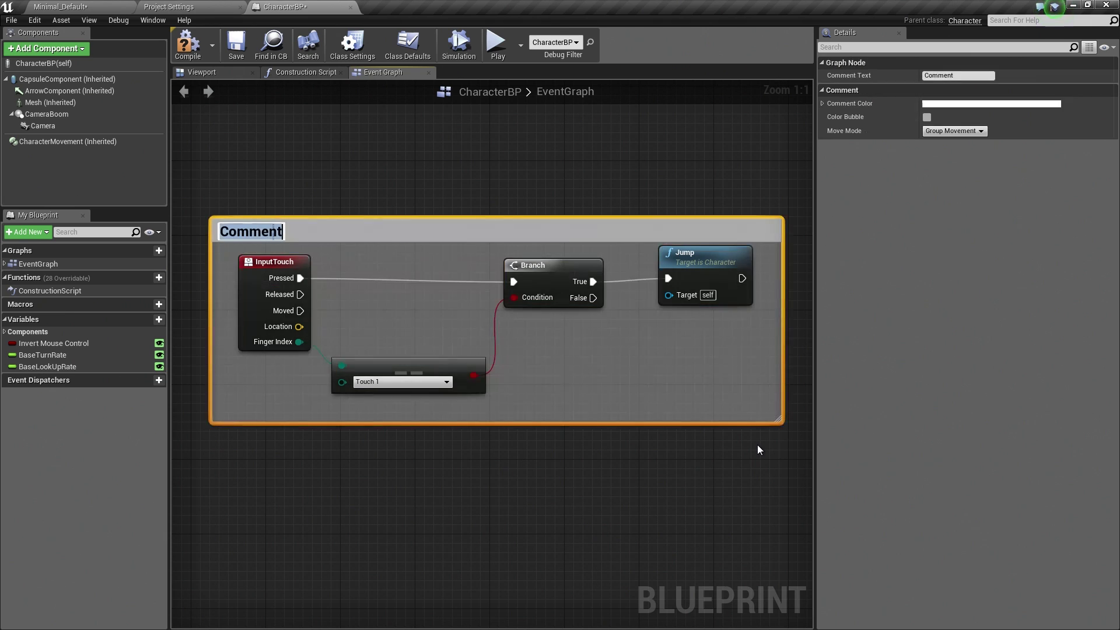
text(Touch )
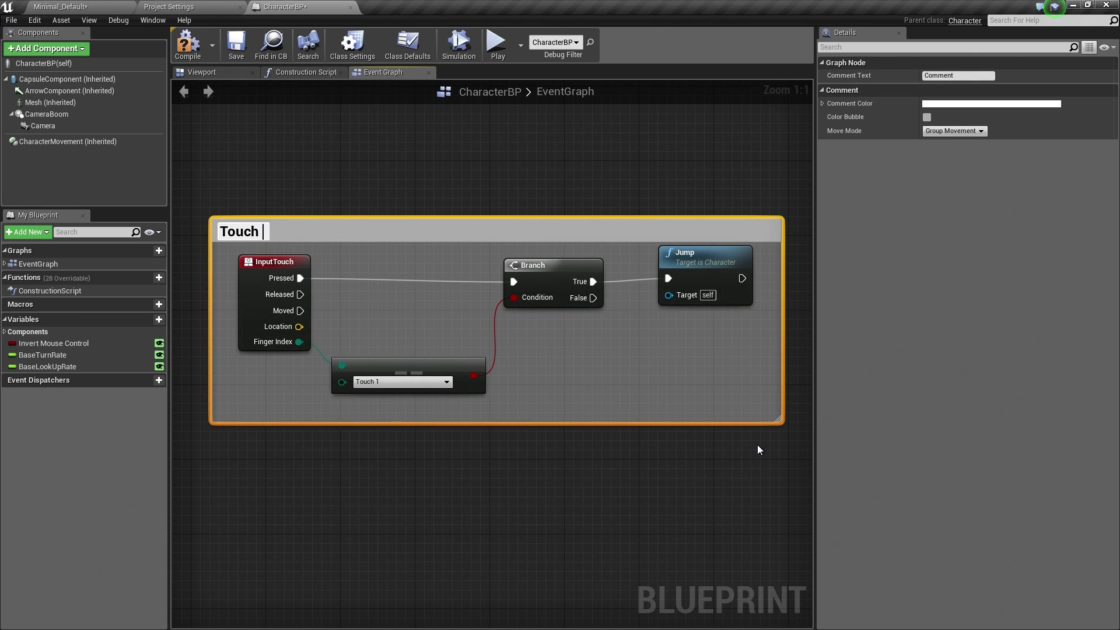
text(Jump)
key(Return)
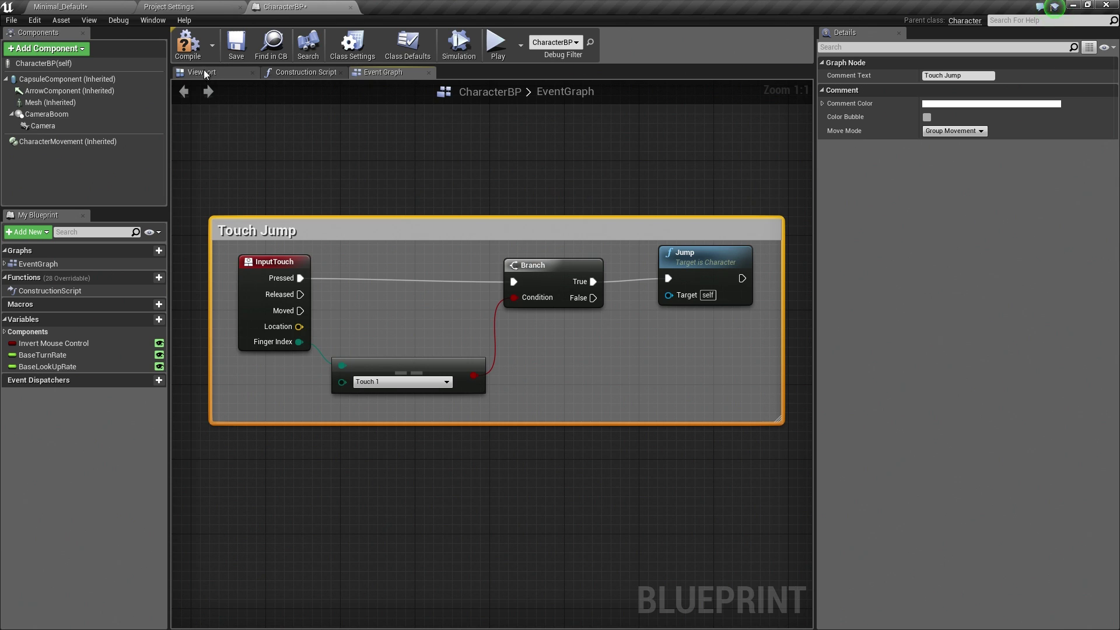
click(188, 57)
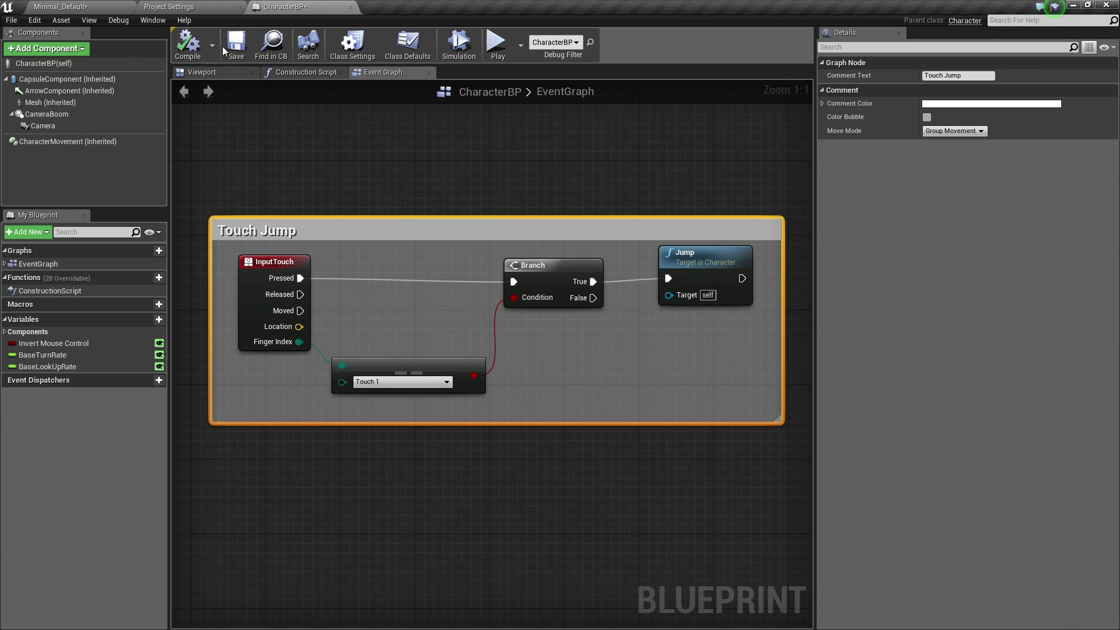
click(233, 52)
Launch the level in Mobile Preview from the Play options dropdown.
click(519, 53)
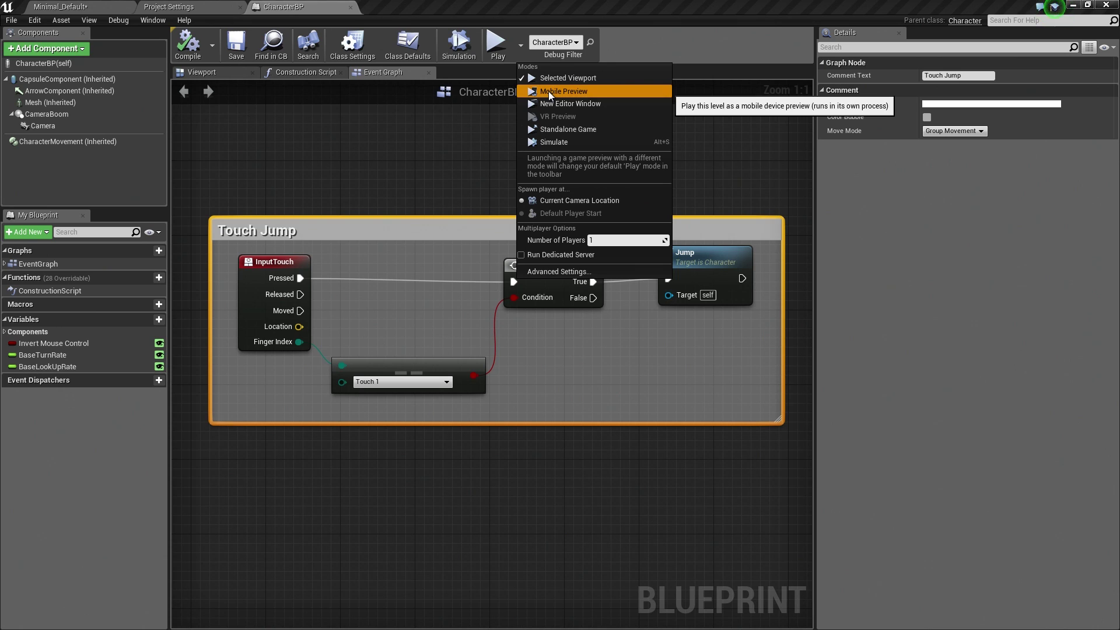
click(548, 91)
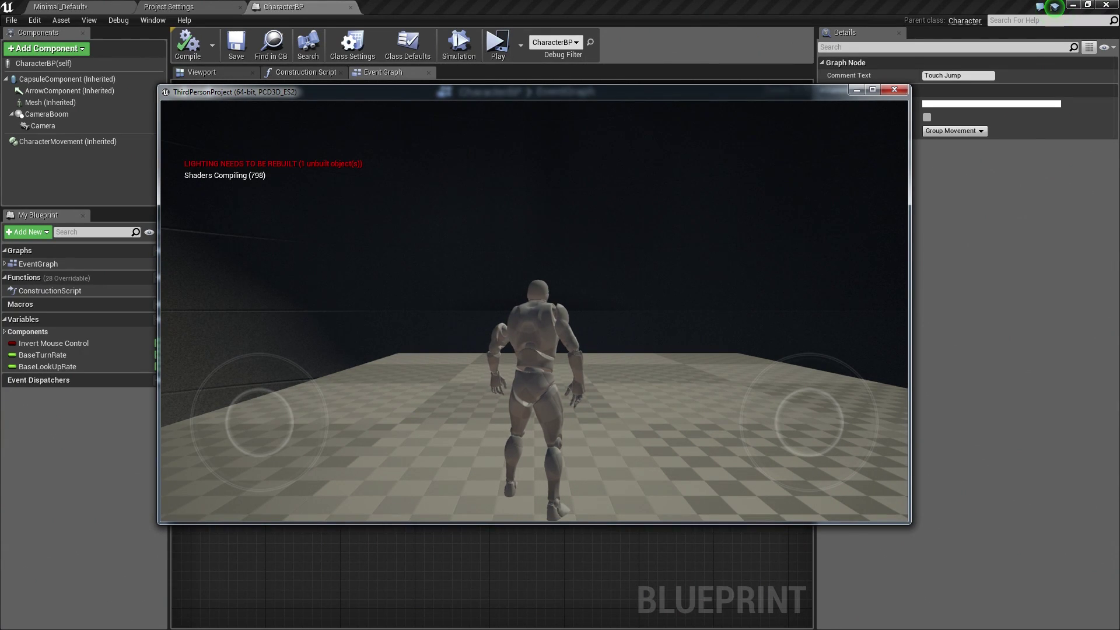
Turn with the left virtual stick, jump three times, and tilt the camera up toward the sky.
click(237, 392)
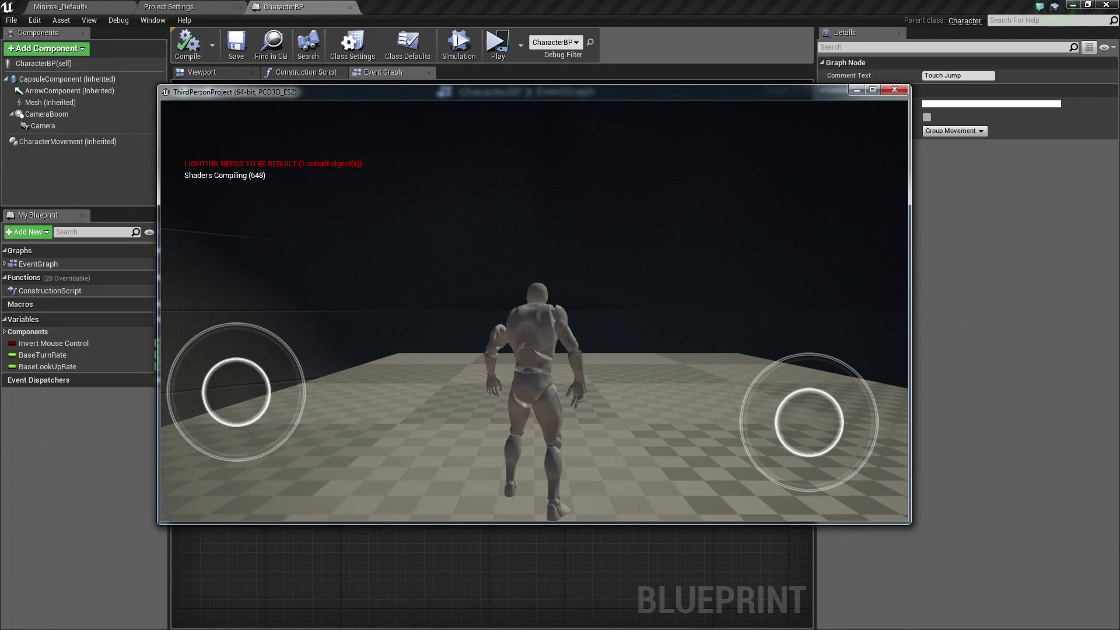
mouse_move(269, 391)
mouse_down()
mouse_move(275, 424)
mouse_move(218, 347)
mouse_move(300, 429)
mouse_move(258, 375)
mouse_move(268, 393)
mouse_move(259, 422)
mouse_up()
key(space)
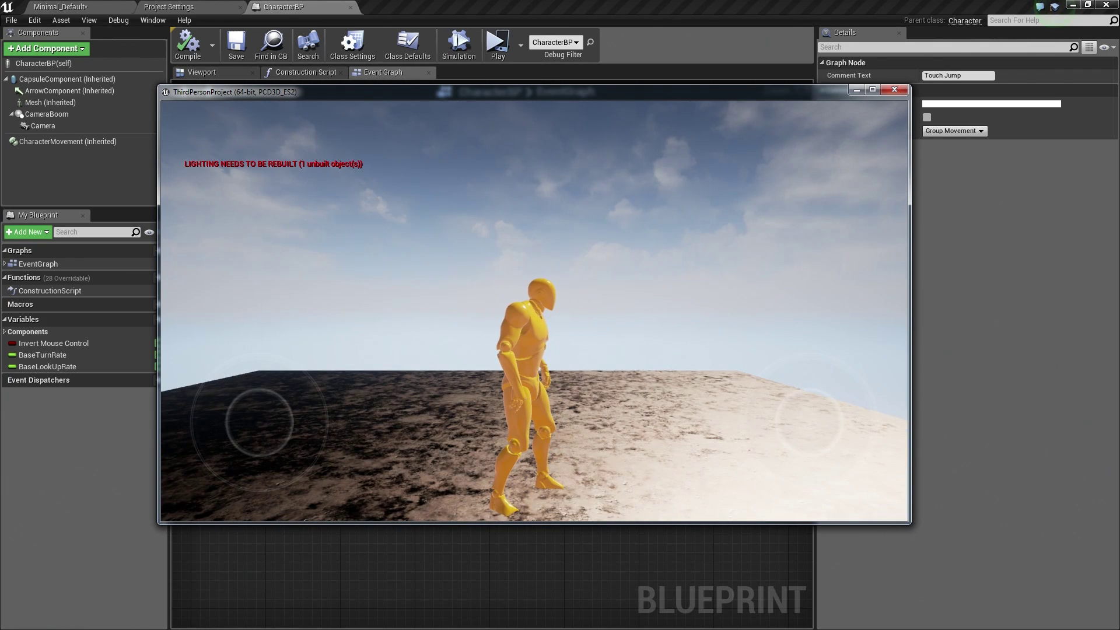
key(space)
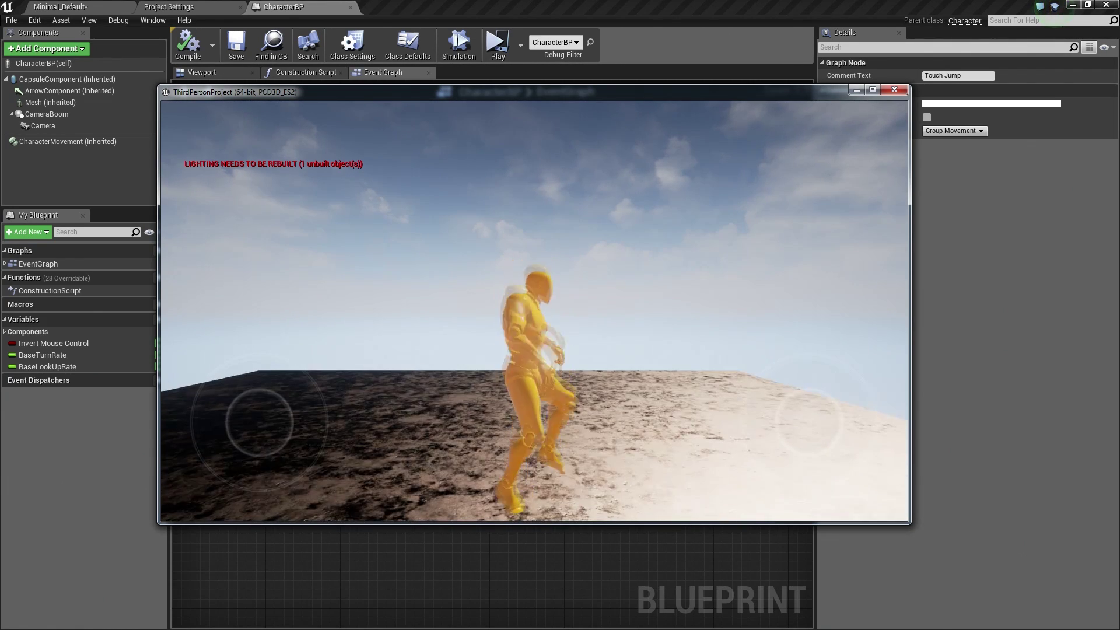
key(space)
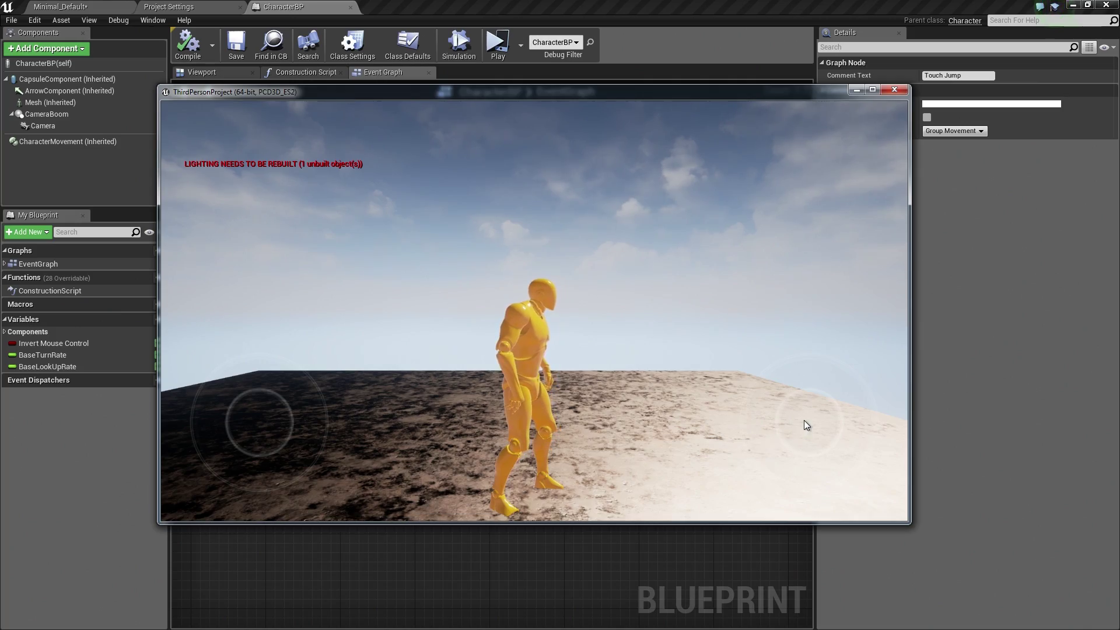
mouse_move(804, 420)
mouse_down()
mouse_move(798, 350)
mouse_move(745, 458)
mouse_up()
drag(804, 427, 753, 433)
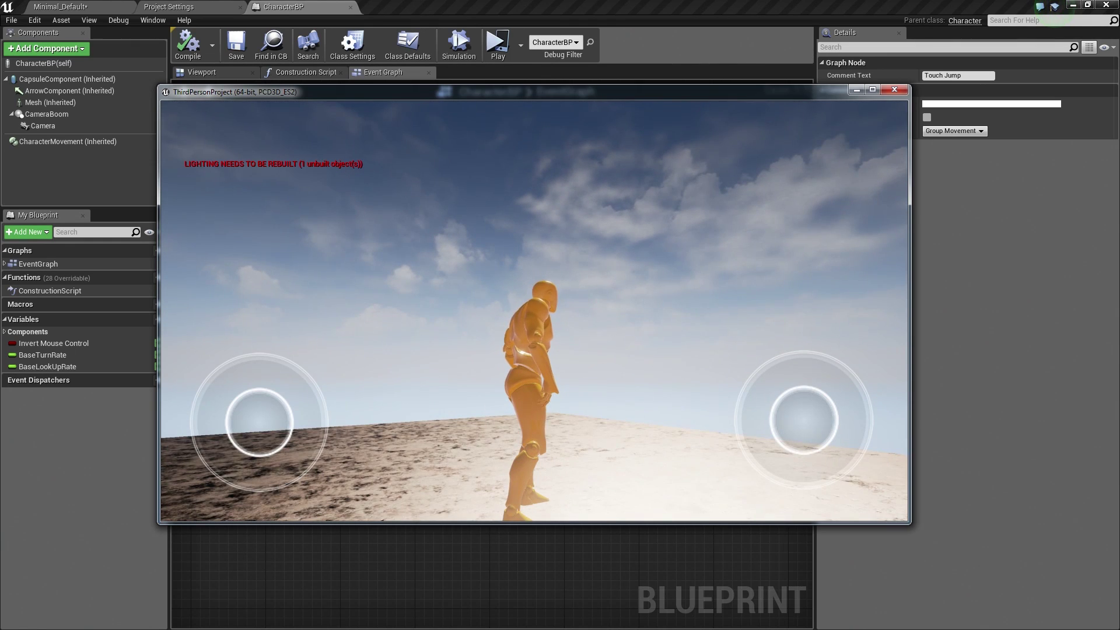